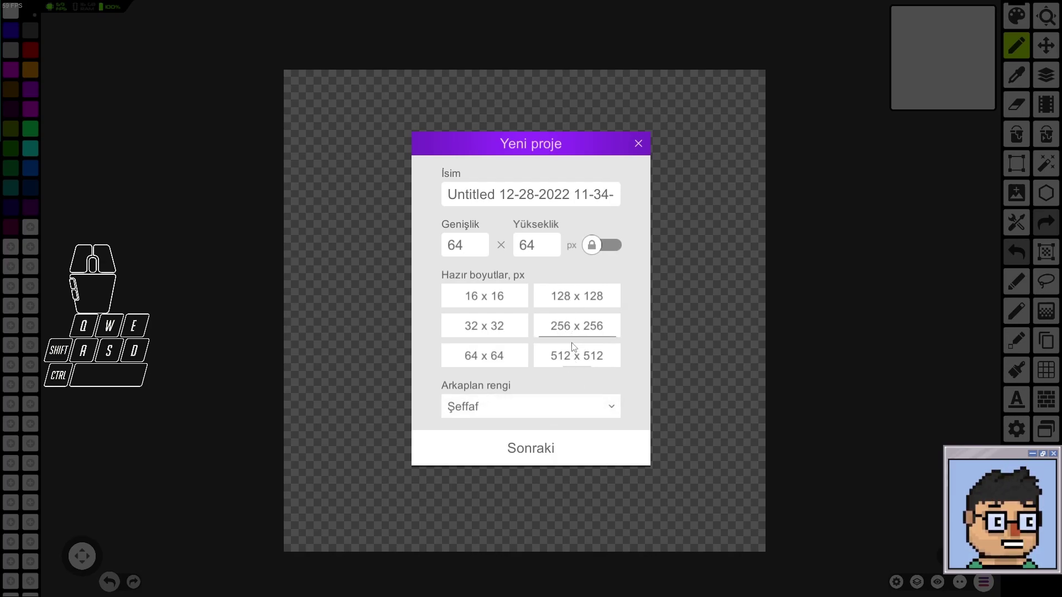
Step: Create a new 64 x 64 px project with a transparent background using the advanced template
{"action": "left_click", "coordinate": [576, 356]}
{"action": "left_click", "coordinate": [576, 297]}
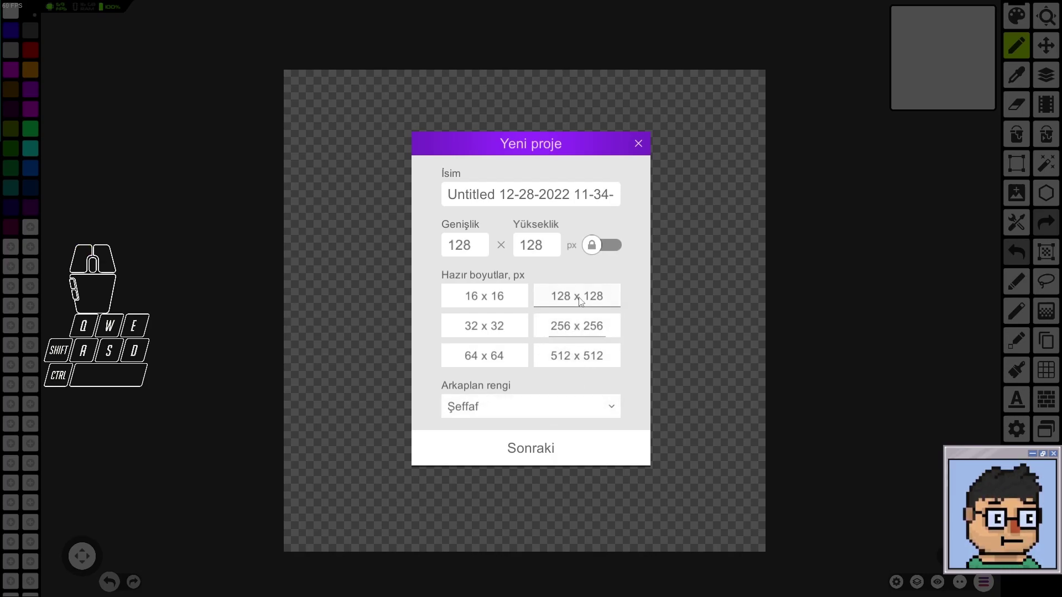
{"action": "left_click", "coordinate": [513, 302]}
{"action": "left_click", "coordinate": [513, 359]}
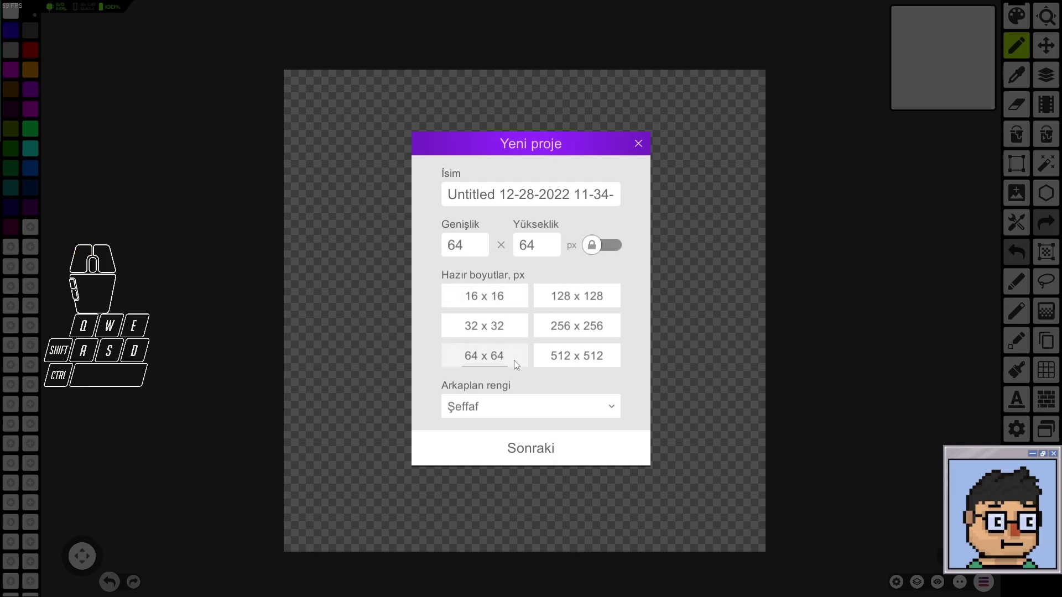
{"action": "left_click", "coordinate": [527, 456]}
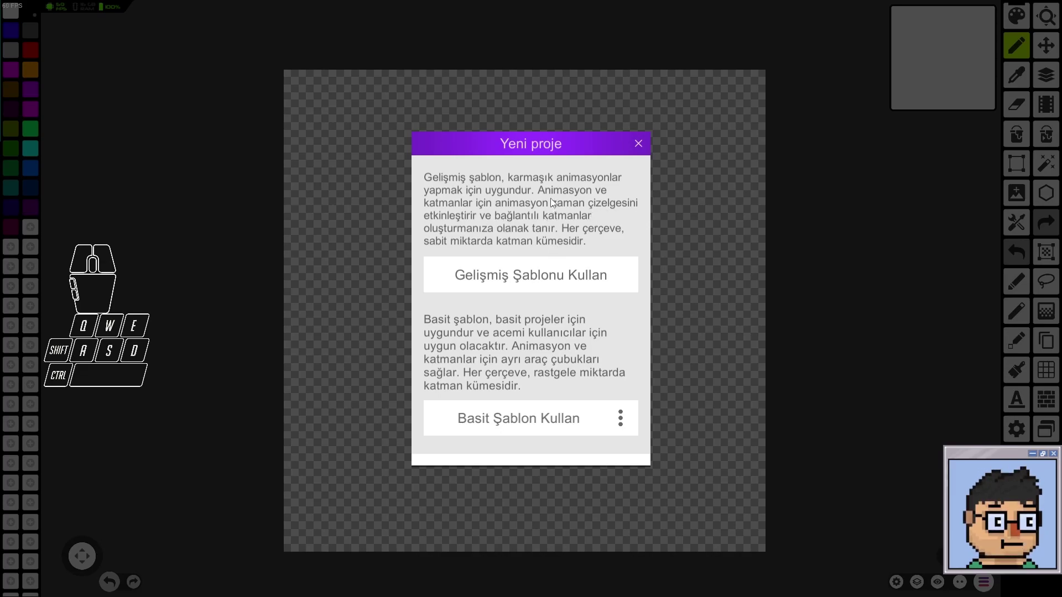
{"action": "left_click", "coordinate": [546, 279]}
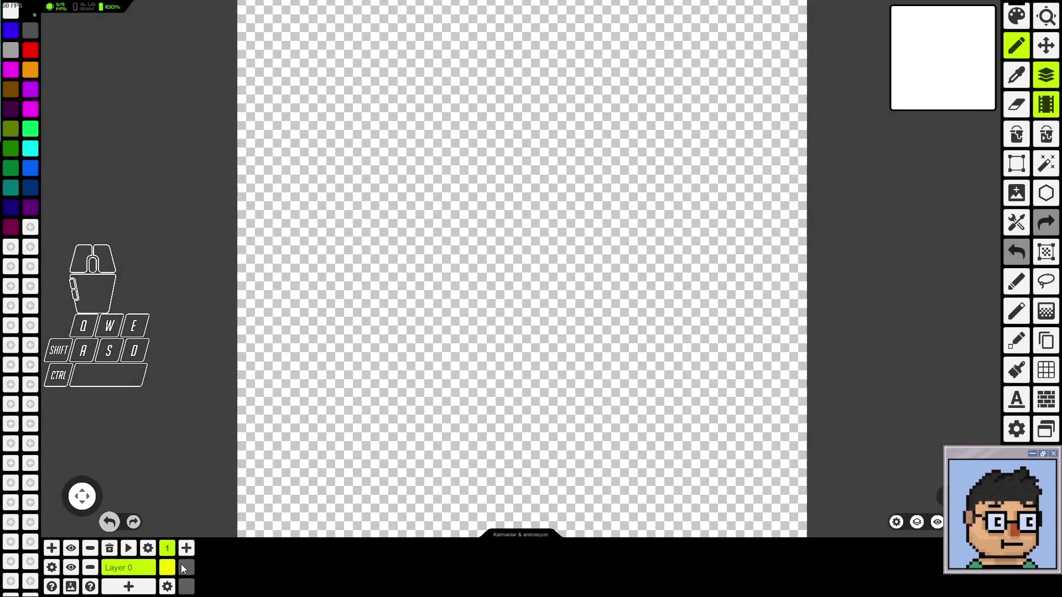
Step: Add four more animation frames and two more layers to the project's timeline
{"action": "left_click", "coordinate": [186, 548]}
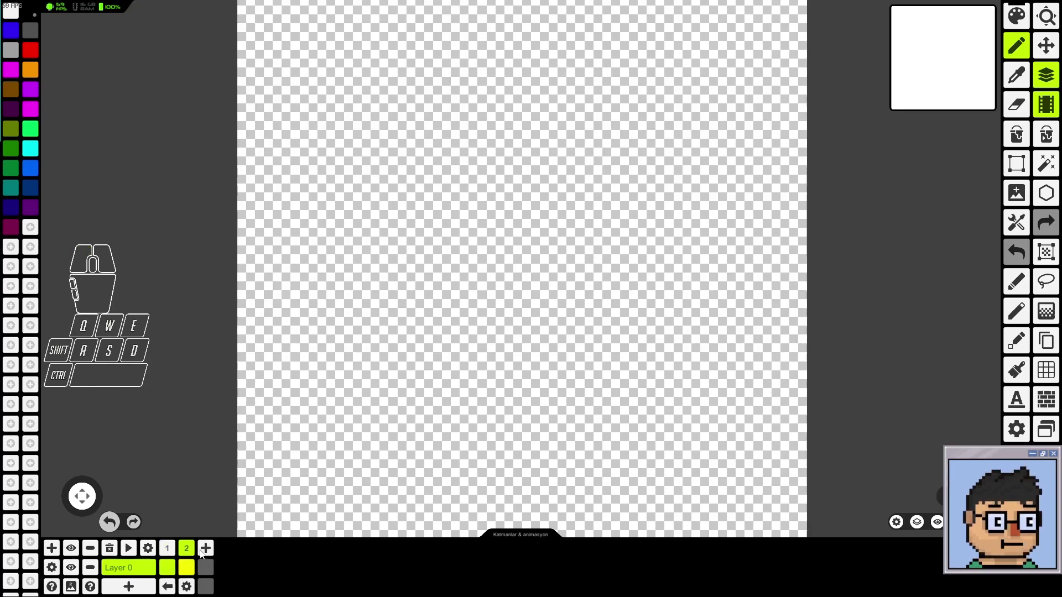
{"action": "left_click", "coordinate": [205, 548]}
{"action": "left_click", "coordinate": [224, 548]}
{"action": "left_click", "coordinate": [128, 586]}
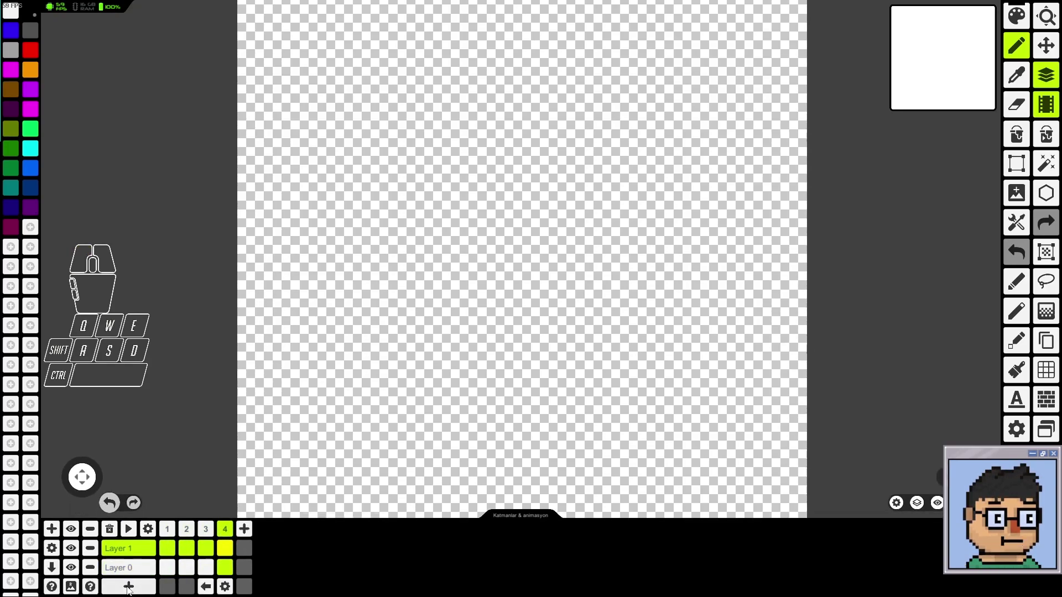
{"action": "left_click", "coordinate": [129, 586]}
{"action": "left_click", "coordinate": [244, 509]}
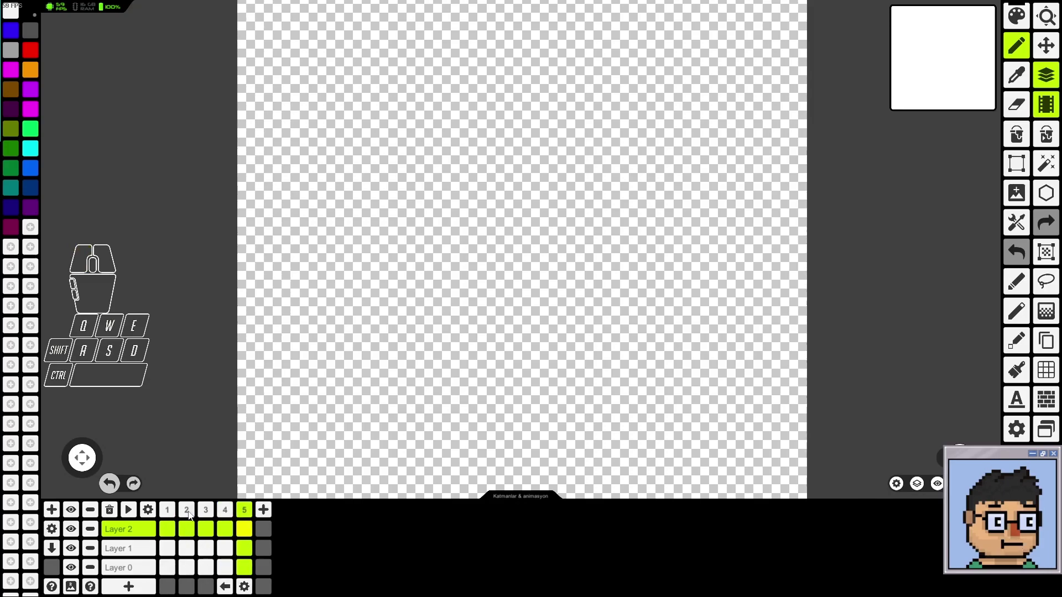
Step: Create another new 64 x 64 px transparent project, this time using the basic template
{"action": "left_click", "coordinate": [509, 496]}
{"action": "left_click", "coordinate": [474, 222]}
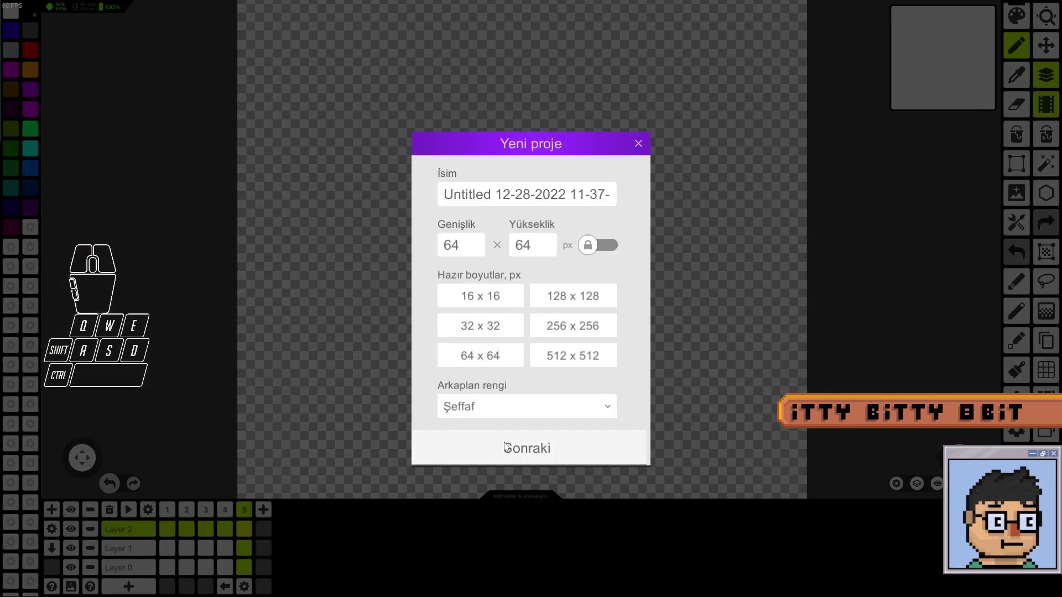
{"action": "left_click", "coordinate": [505, 446]}
{"action": "left_click", "coordinate": [506, 417]}
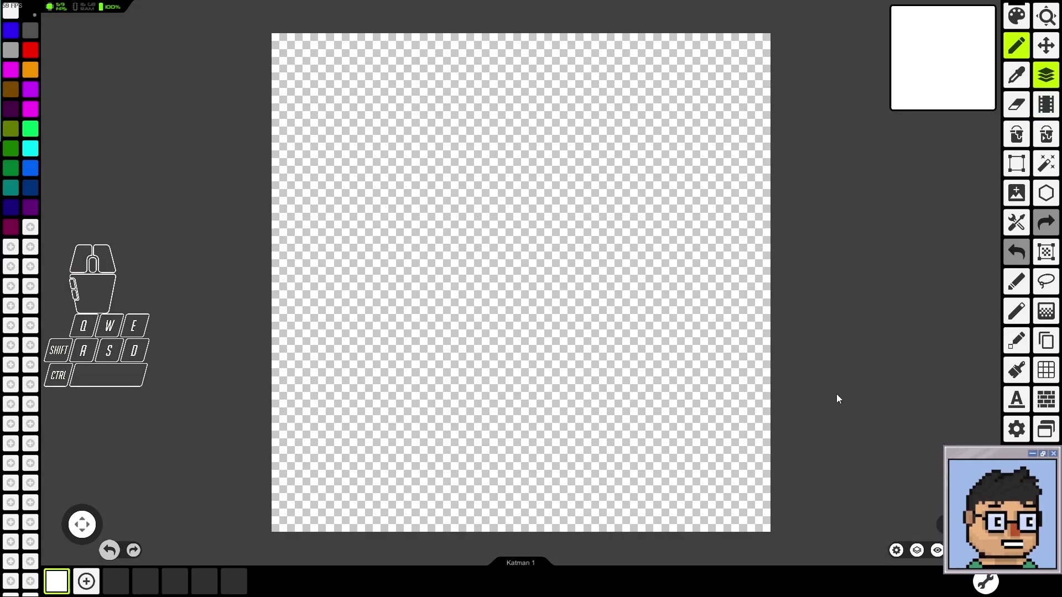
Step: Review the full list of keyboard shortcuts in the system settings, from canvas commands through tools, colors and tabs, and close it
{"action": "left_click", "coordinate": [1018, 428]}
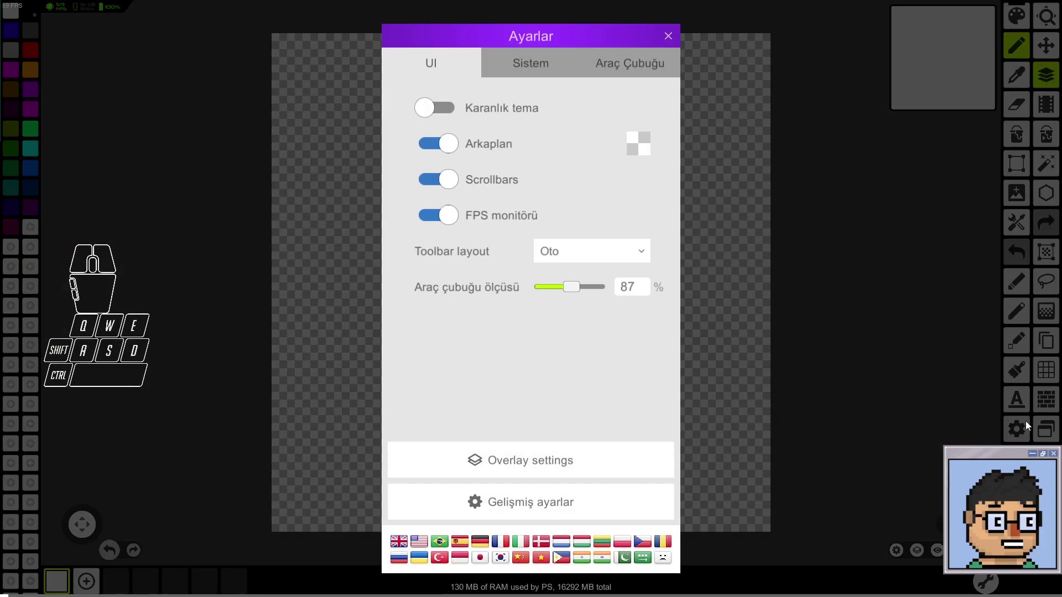
{"action": "left_click", "coordinate": [533, 67]}
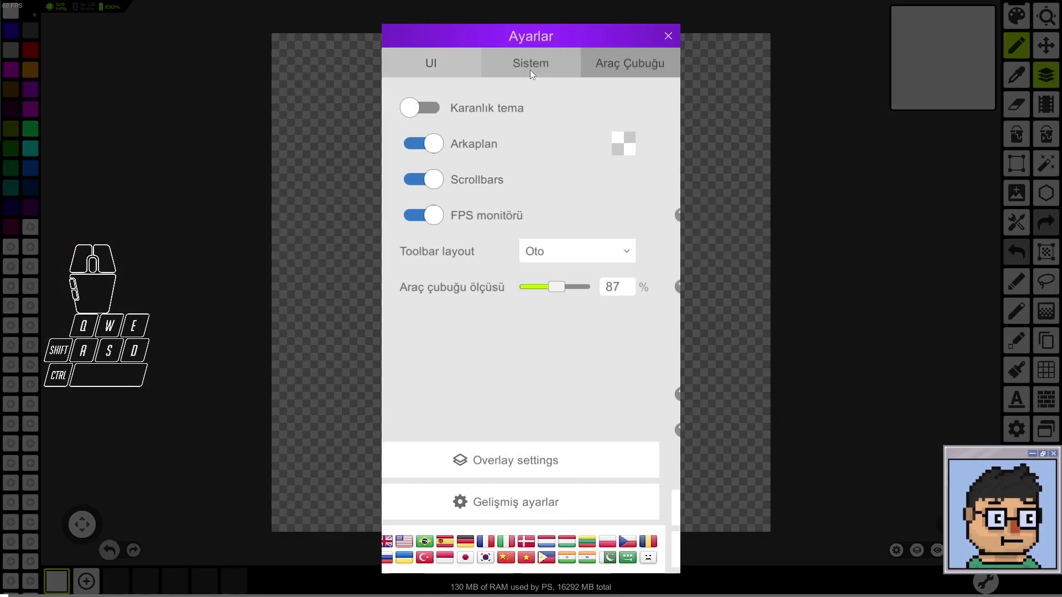
{"action": "left_click", "coordinate": [542, 547]}
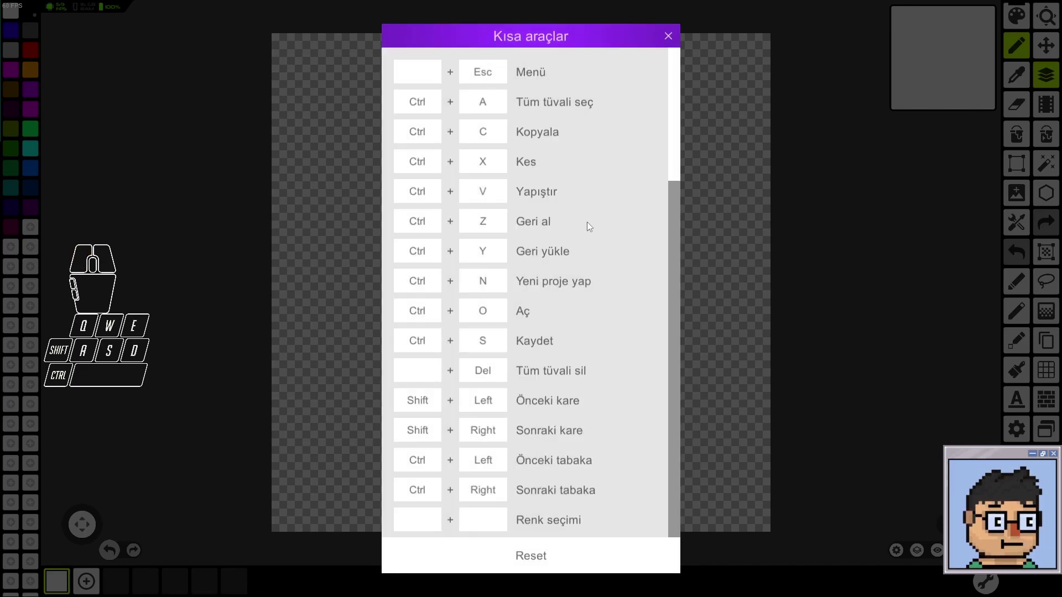
{"action": "scroll", "coordinate": [487, 146], "scroll_direction": "down", "scroll_amount": 1}
{"action": "scroll", "coordinate": [542, 194], "scroll_direction": "up", "scroll_amount": 1}
{"action": "scroll", "coordinate": [516, 352], "scroll_direction": "down", "scroll_amount": 4}
{"action": "scroll", "coordinate": [517, 352], "scroll_direction": "down", "scroll_amount": 8}
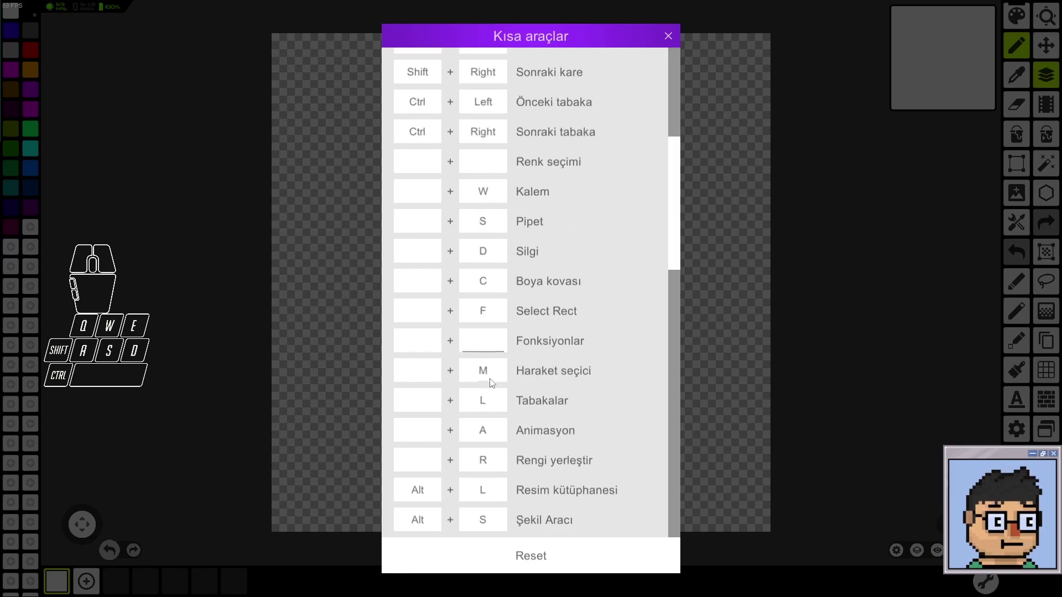
{"action": "scroll", "coordinate": [492, 383], "scroll_direction": "up", "scroll_amount": 10}
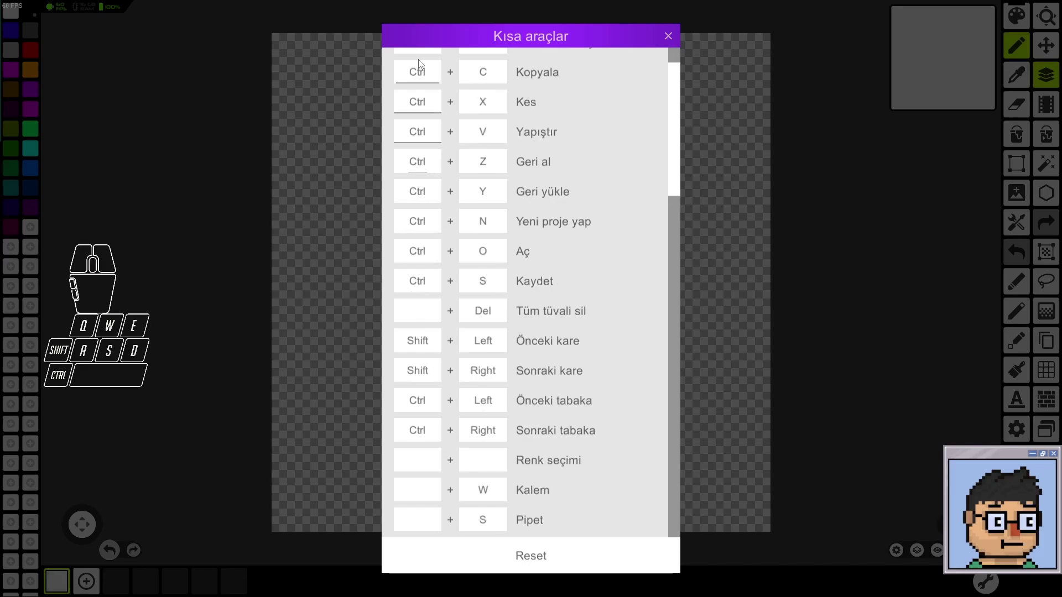
{"action": "scroll", "coordinate": [412, 195], "scroll_direction": "up", "scroll_amount": 2}
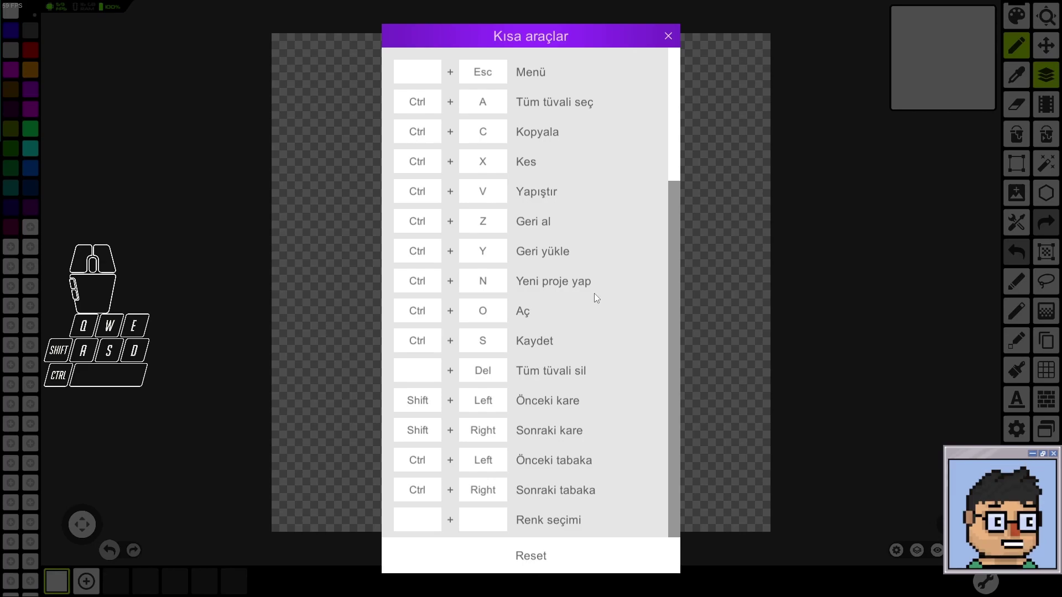
{"action": "scroll", "coordinate": [571, 296], "scroll_direction": "down", "scroll_amount": 11}
{"action": "scroll", "coordinate": [572, 299], "scroll_direction": "down", "scroll_amount": 20}
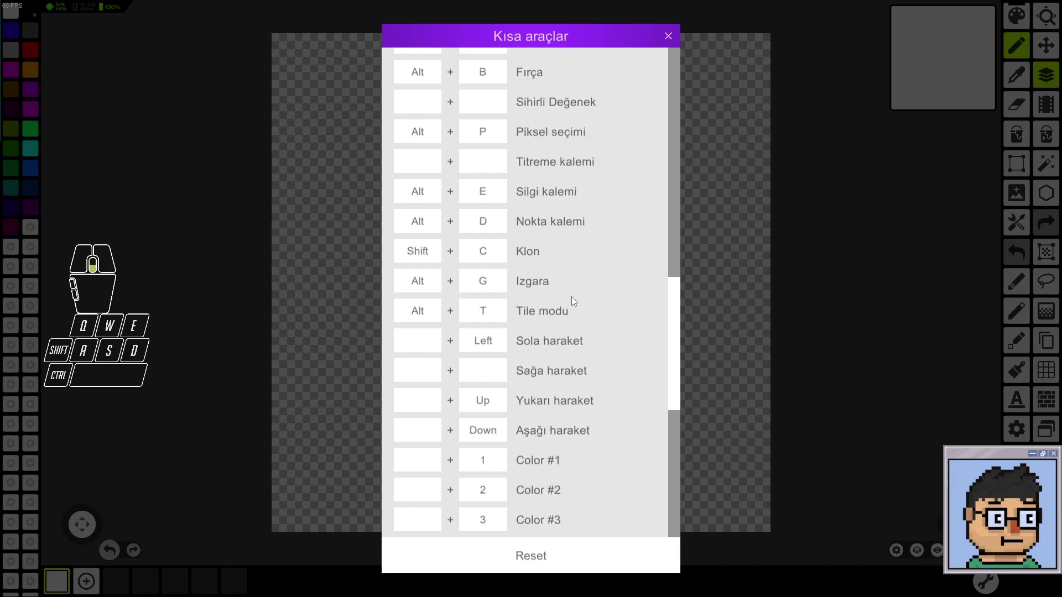
{"action": "scroll", "coordinate": [572, 298], "scroll_direction": "down", "scroll_amount": 17}
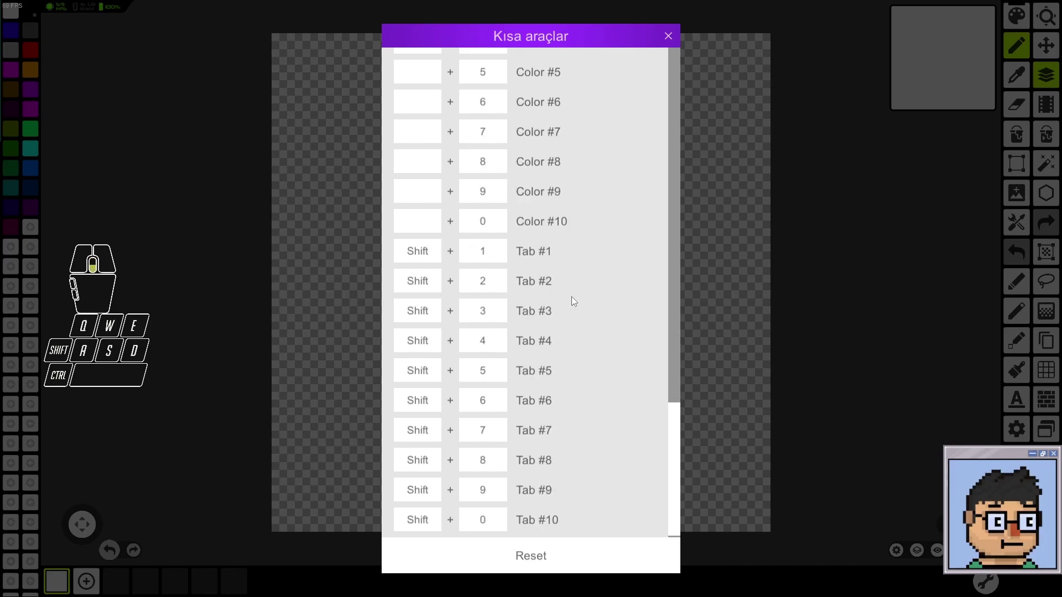
{"action": "scroll", "coordinate": [571, 296], "scroll_direction": "down", "scroll_amount": 1}
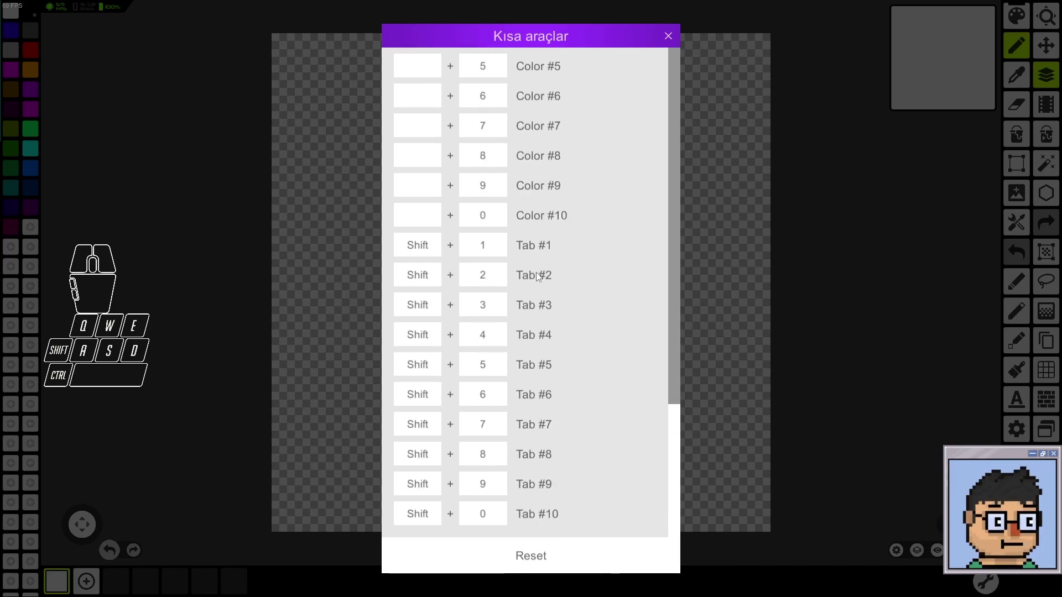
{"action": "scroll", "coordinate": [536, 275], "scroll_direction": "up", "scroll_amount": 18}
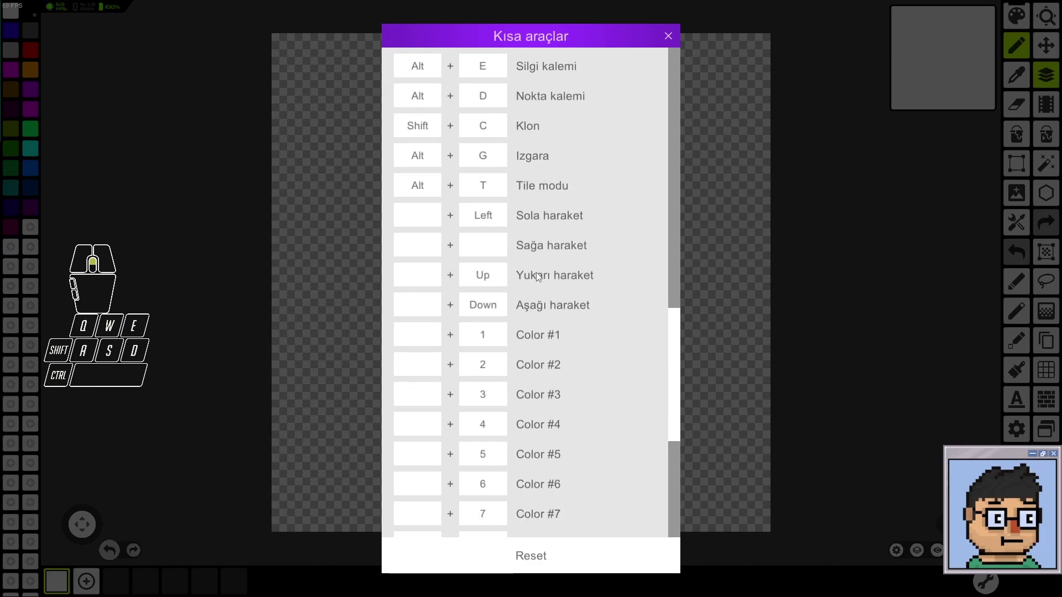
{"action": "scroll", "coordinate": [535, 275], "scroll_direction": "up", "scroll_amount": 20}
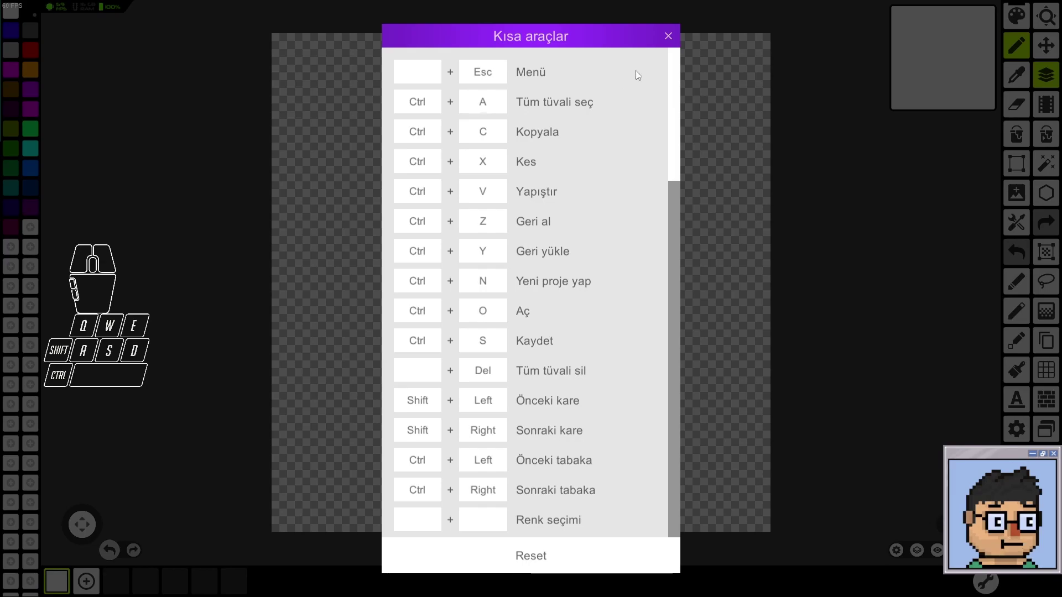
{"action": "left_click", "coordinate": [668, 36]}
Step: Draw a filled black square about 4 x 4 pixels in the canvas's upper-left area with the pencil
{"action": "scroll", "coordinate": [486, 174], "scroll_direction": "up", "scroll_amount": 5}
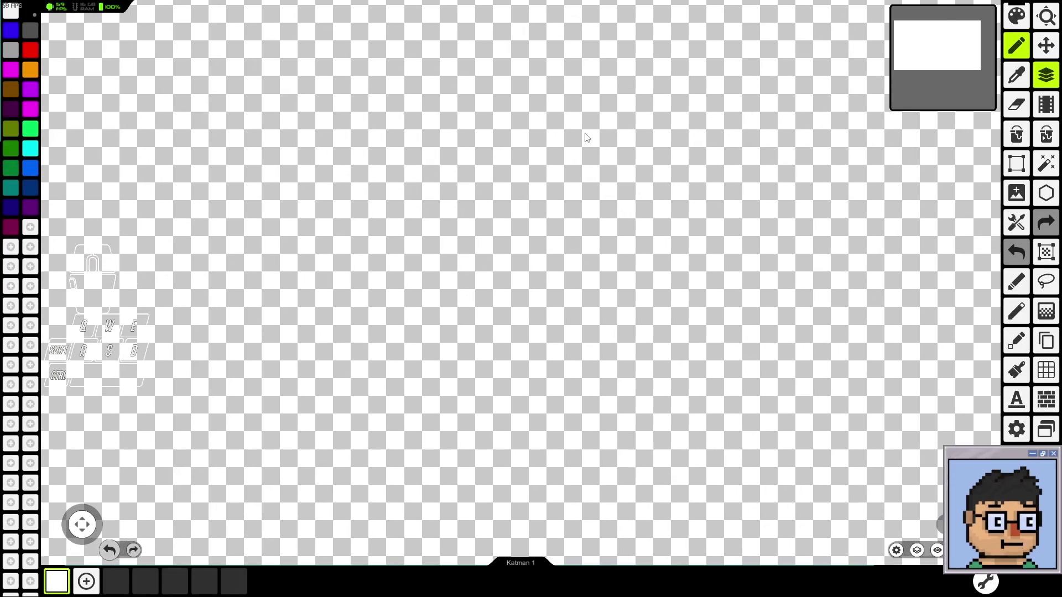
{"action": "left_click", "coordinate": [284, 188]}
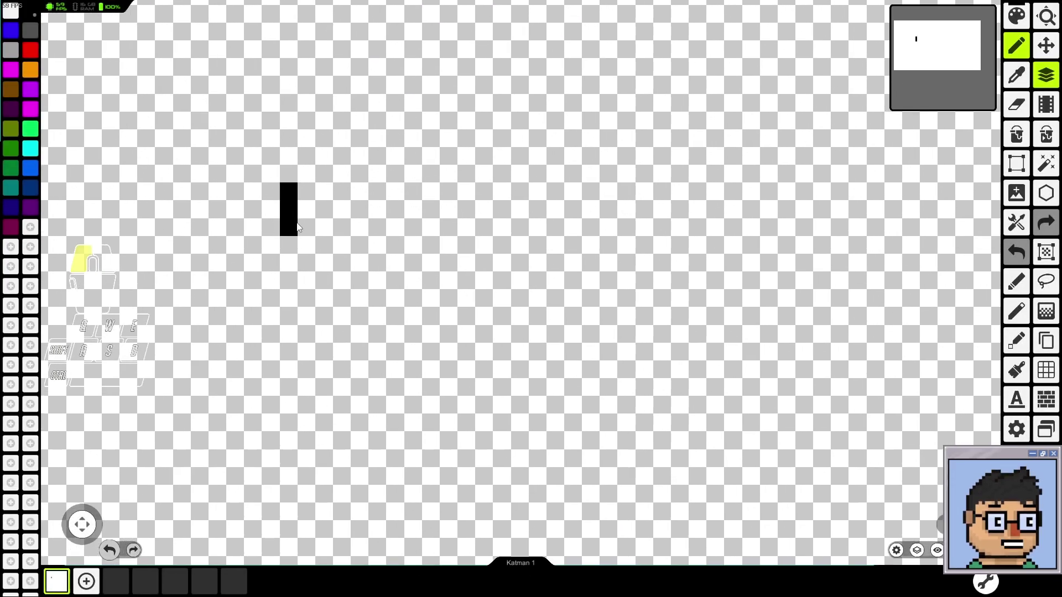
{"action": "mouse_move", "coordinate": [319, 220]}
{"action": "left_mouse_down"}
{"action": "mouse_move", "coordinate": [317, 198]}
{"action": "mouse_move", "coordinate": [304, 193]}
{"action": "mouse_move", "coordinate": [302, 220]}
{"action": "mouse_move", "coordinate": [346, 239]}
{"action": "mouse_move", "coordinate": [341, 194]}
{"action": "left_mouse_up"}
Step: Draw a filled square about 4 x 4 pixels in bright blue, below and to the right of the black square
{"action": "scroll", "coordinate": [389, 267], "scroll_direction": "down", "scroll_amount": 2}
{"action": "scroll", "coordinate": [462, 352], "scroll_direction": "up", "scroll_amount": 2}
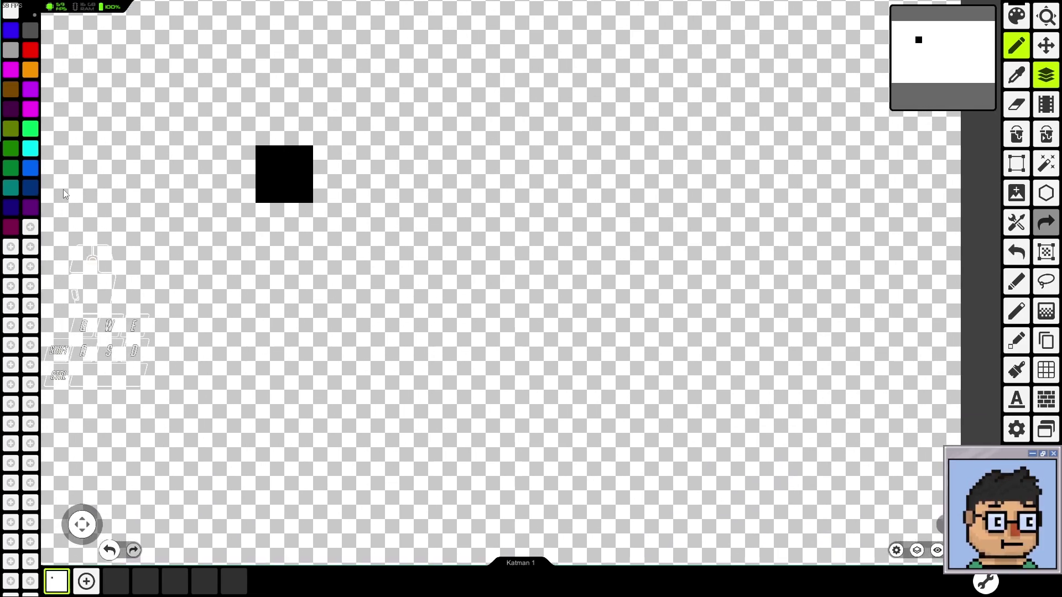
{"action": "left_click", "coordinate": [507, 273]}
{"action": "mouse_move", "coordinate": [507, 280]}
{"action": "left_mouse_down"}
{"action": "mouse_move", "coordinate": [513, 303]}
{"action": "mouse_move", "coordinate": [548, 306]}
{"action": "mouse_move", "coordinate": [550, 271]}
{"action": "left_mouse_up"}
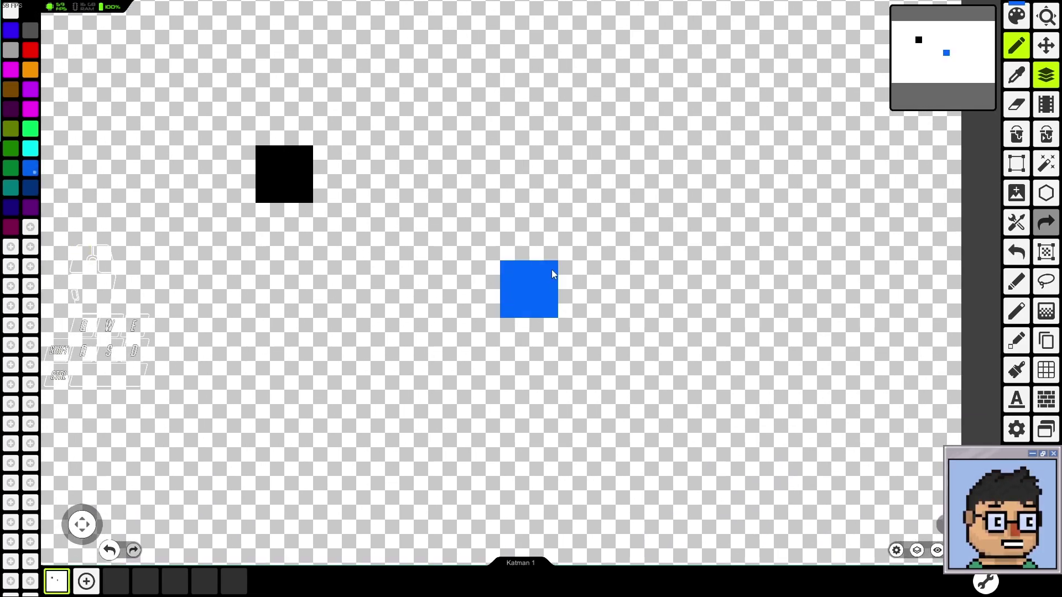
Step: Select the blue and black squares with the magic wand and cancel the selection
{"action": "left_click", "coordinate": [1046, 164]}
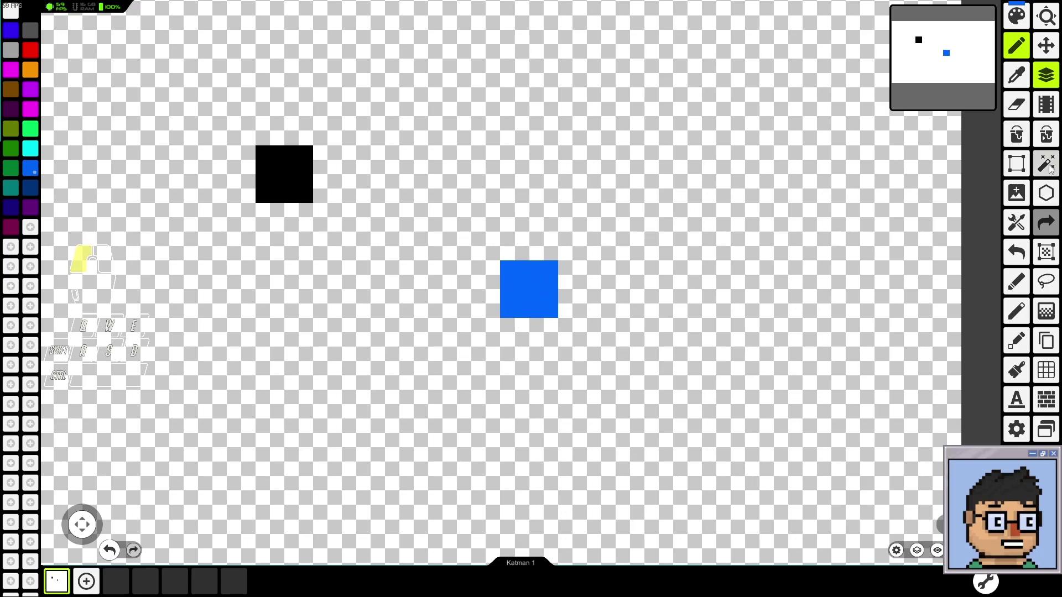
{"action": "left_click", "coordinate": [519, 291]}
{"action": "left_click", "coordinate": [303, 185], "text": "shift"}
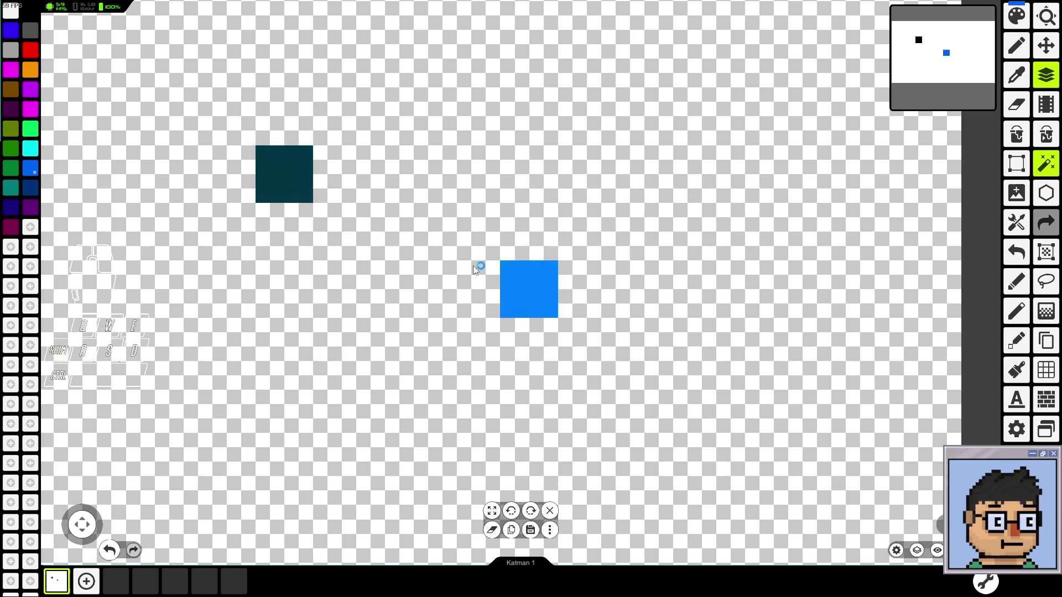
{"action": "left_click", "coordinate": [551, 511]}
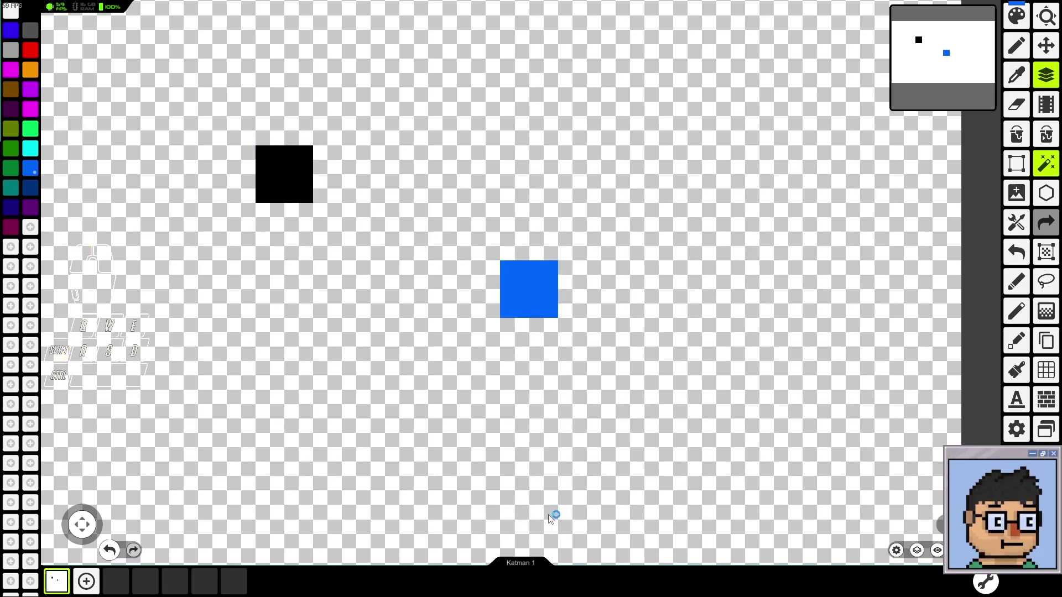
Step: Select the entire canvas and clear the selection
{"action": "key", "text": "ctrl"}
{"action": "key", "text": "ctrl+a"}
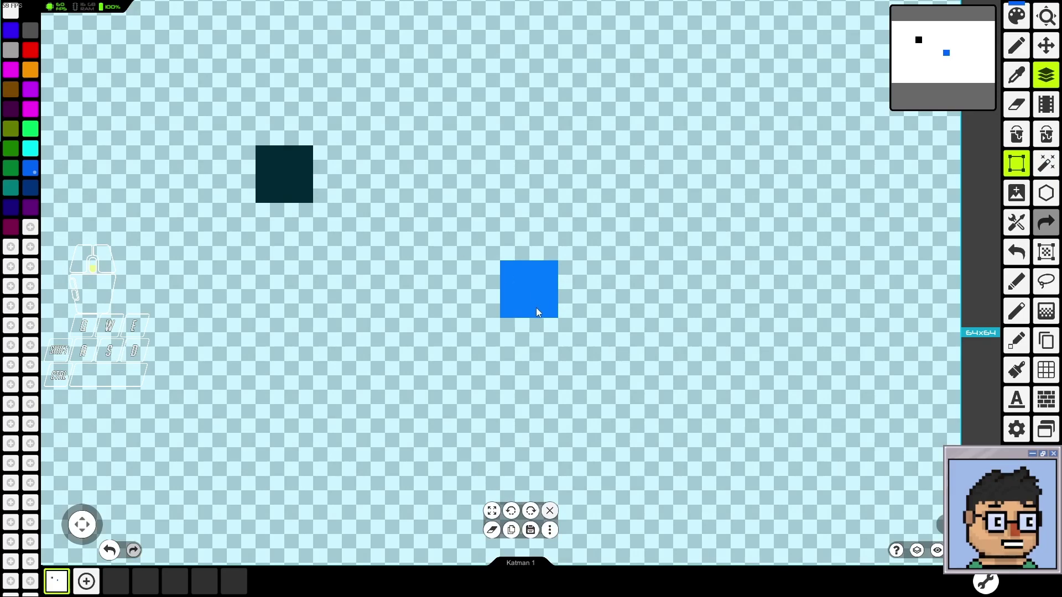
{"action": "scroll", "coordinate": [951, 306], "scroll_direction": "down", "scroll_amount": 1}
{"action": "left_click", "coordinate": [973, 298]}
{"action": "scroll", "coordinate": [973, 298], "scroll_direction": "down", "scroll_amount": 1}
{"action": "scroll", "coordinate": [973, 299], "scroll_direction": "down", "scroll_amount": 3}
{"action": "scroll", "coordinate": [973, 298], "scroll_direction": "up", "scroll_amount": 1}
{"action": "left_click_drag", "start_coordinate": [900, 315], "coordinate": [745, 277]}
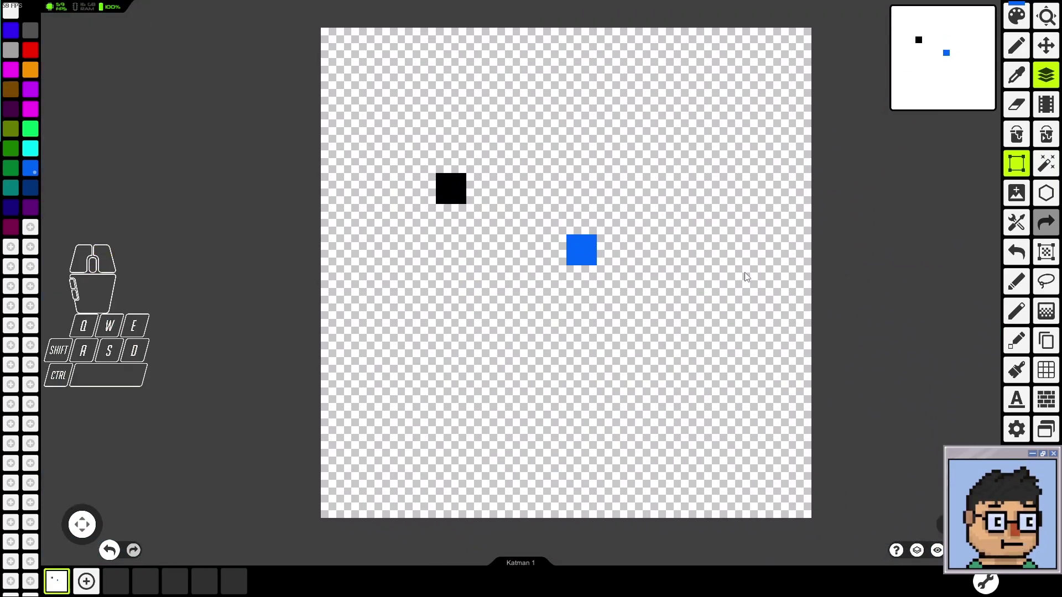
Step: Reselect the entire canvas, try moving its contents slightly, and release the selection
{"action": "key", "text": "ctrl+a"}
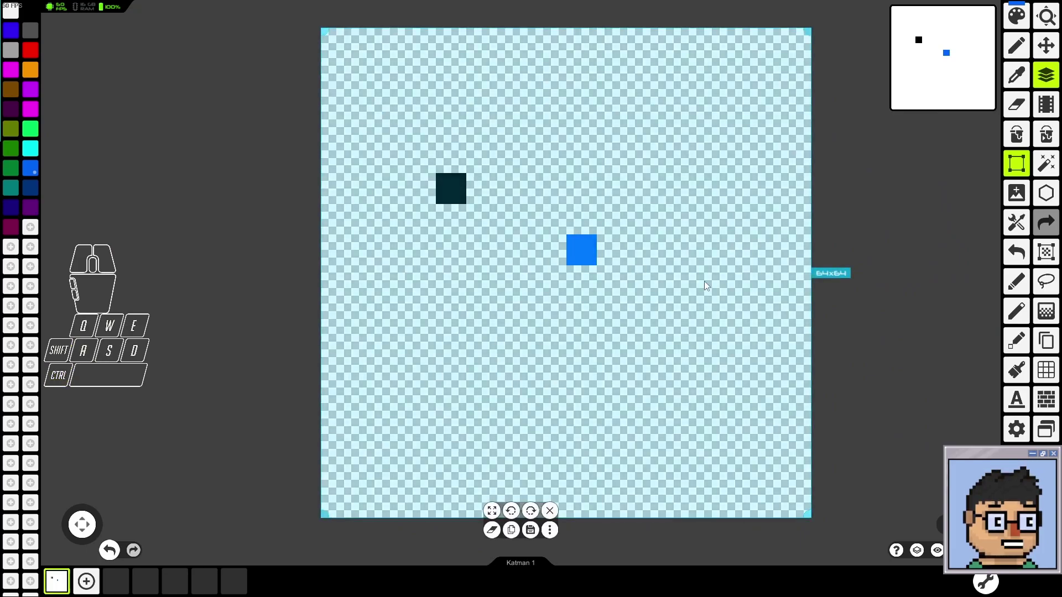
{"action": "left_click_drag", "start_coordinate": [586, 276], "coordinate": [616, 277]}
{"action": "key", "text": "ctrl+d"}
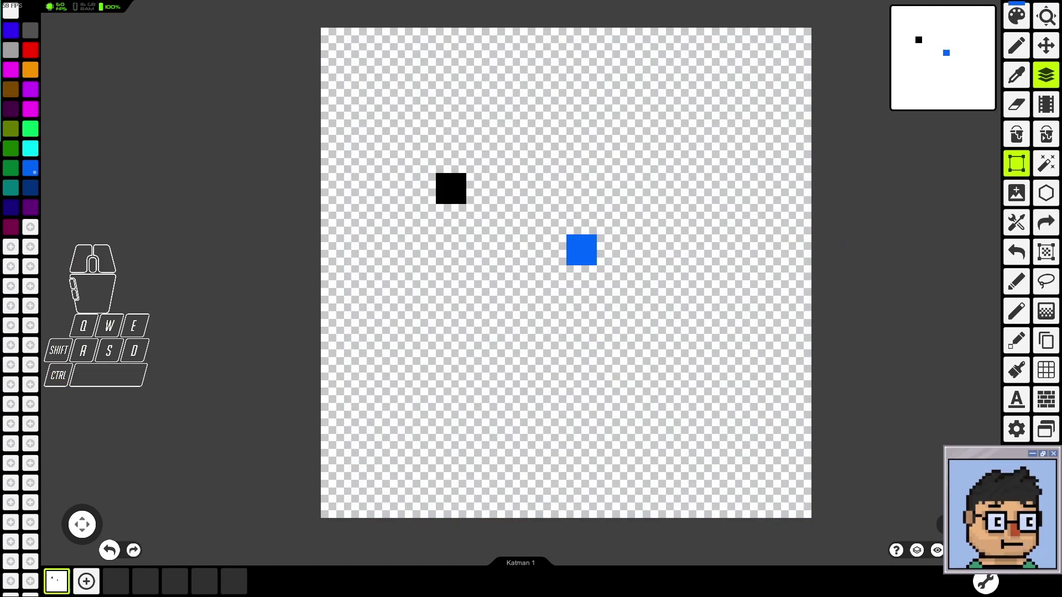
Step: Reopen the keyboard shortcuts list, check the select-all, copy, cut and undo shortcuts, and close it
{"action": "left_click", "coordinate": [1021, 432]}
{"action": "left_click", "coordinate": [497, 550]}
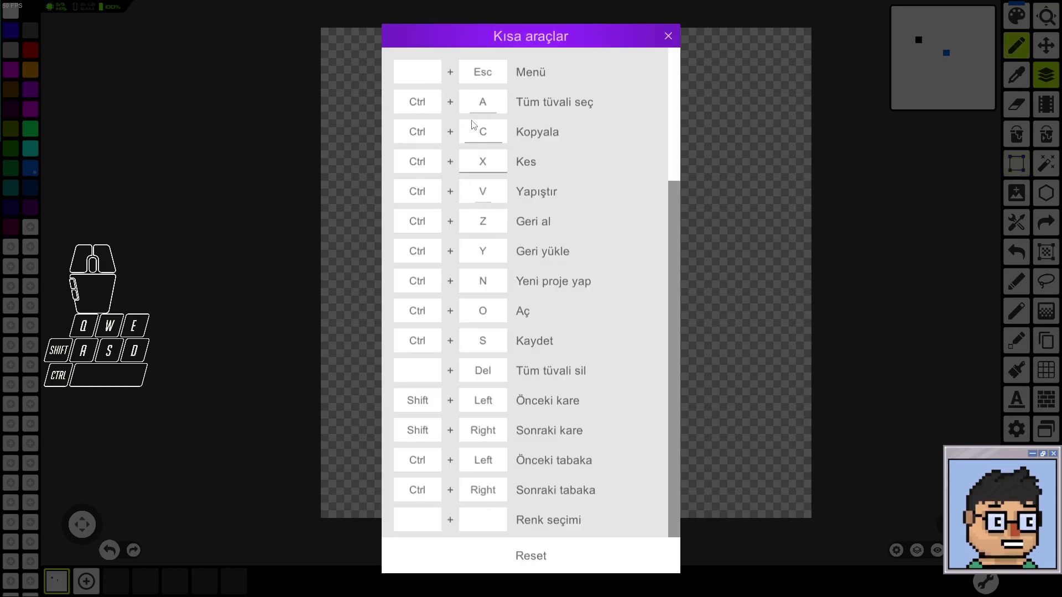
{"action": "left_click", "coordinate": [668, 36]}
Step: Draw a diagonal blue pencil stroke from the upper left down to the blue square and undo it
{"action": "scroll", "coordinate": [546, 212], "scroll_direction": "up", "scroll_amount": 2}
{"action": "left_click_drag", "start_coordinate": [524, 190], "coordinate": [584, 261]}
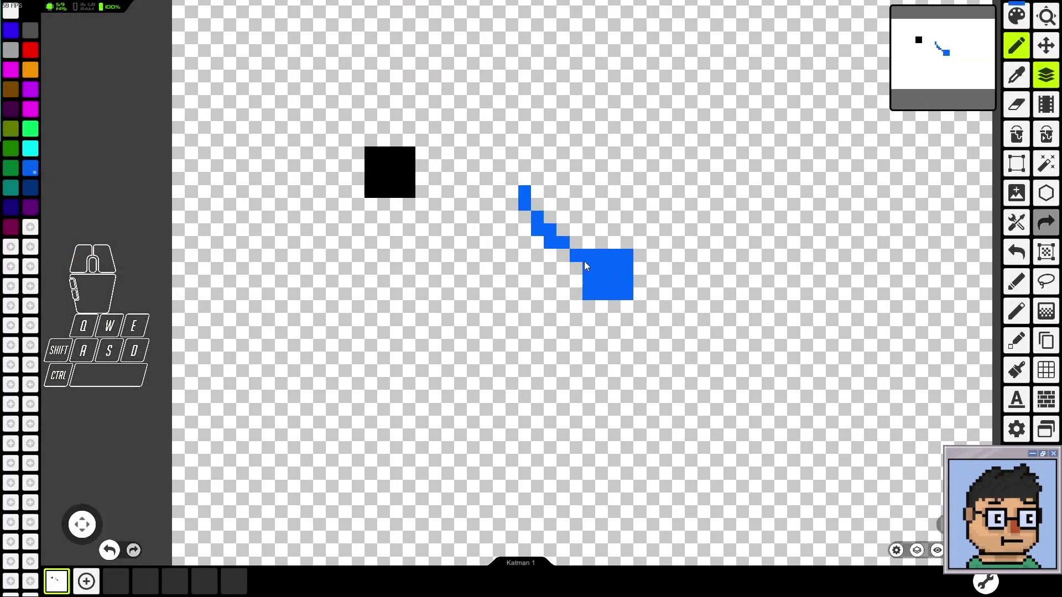
{"action": "key", "text": "ctrl+z"}
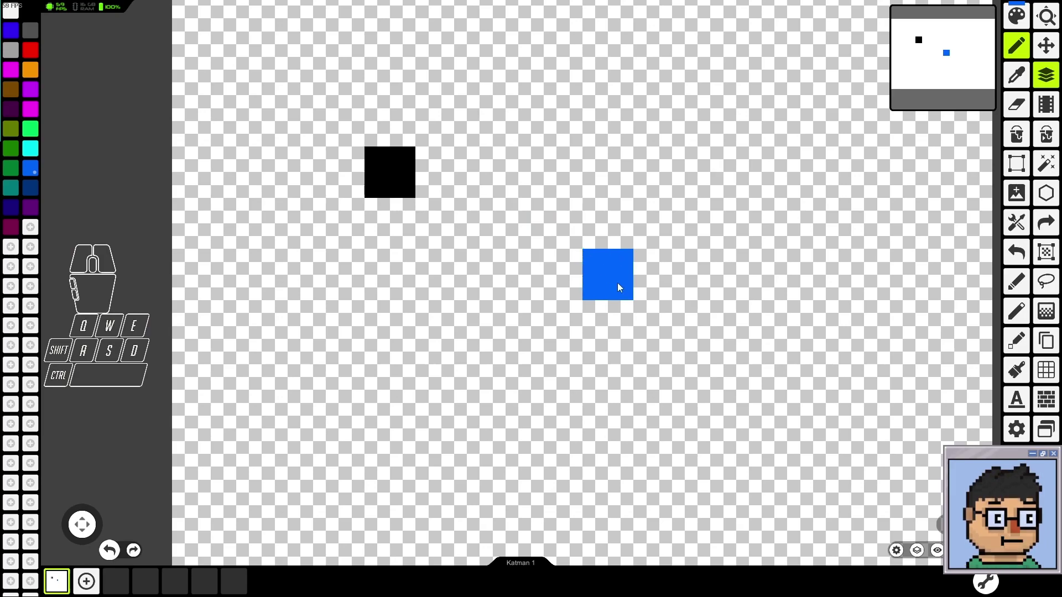
Step: Sample the blue square's color, draw two matching squares to its right with the pencil, and undo both
{"action": "key", "text": "s"}
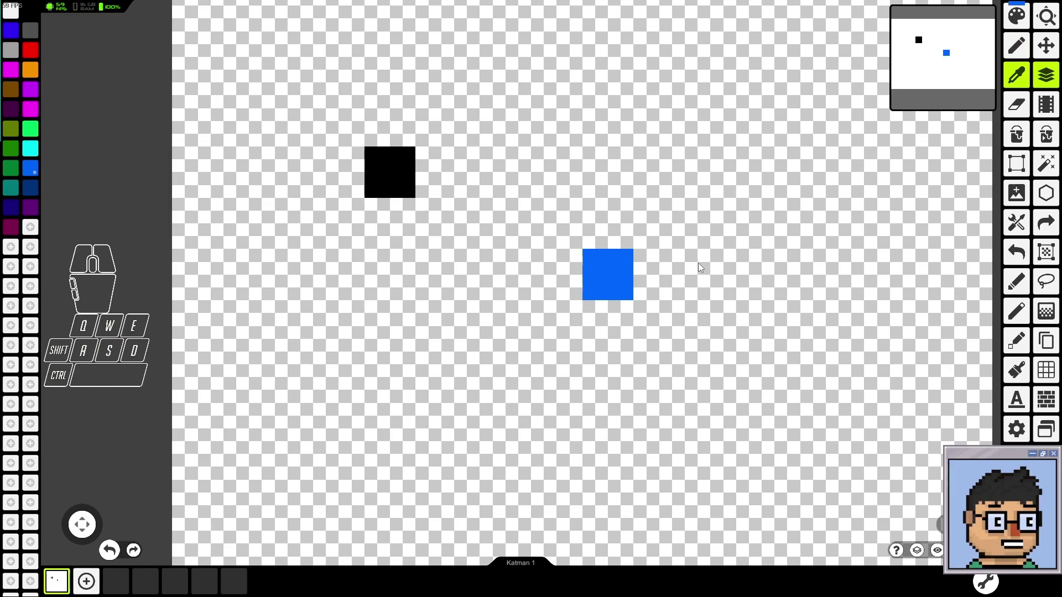
{"action": "left_click", "coordinate": [603, 270]}
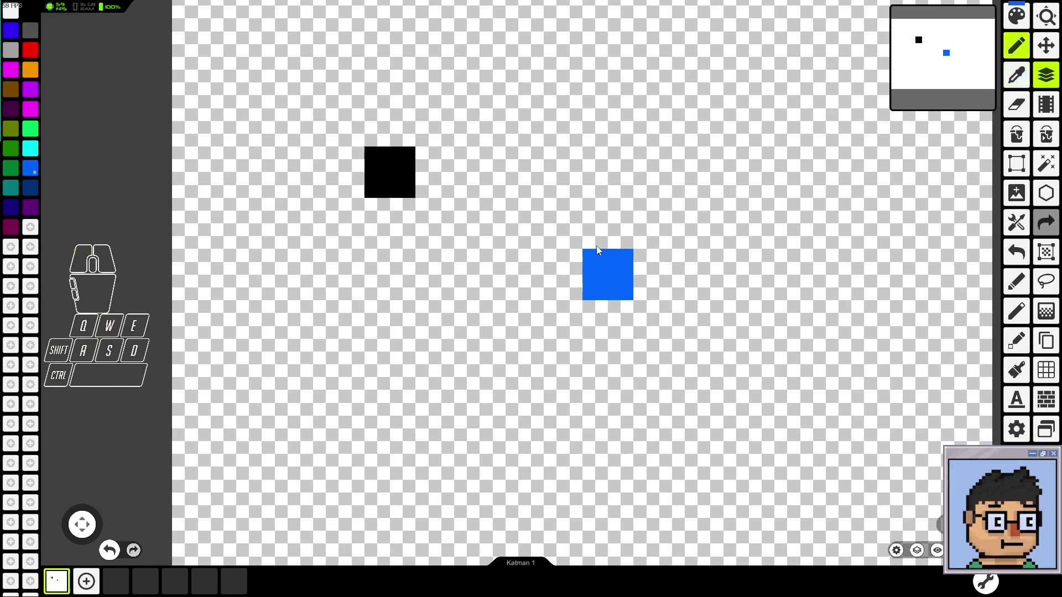
{"action": "mouse_move", "coordinate": [665, 255]}
{"action": "left_mouse_down"}
{"action": "mouse_move", "coordinate": [665, 285]}
{"action": "mouse_move", "coordinate": [701, 297]}
{"action": "left_mouse_up"}
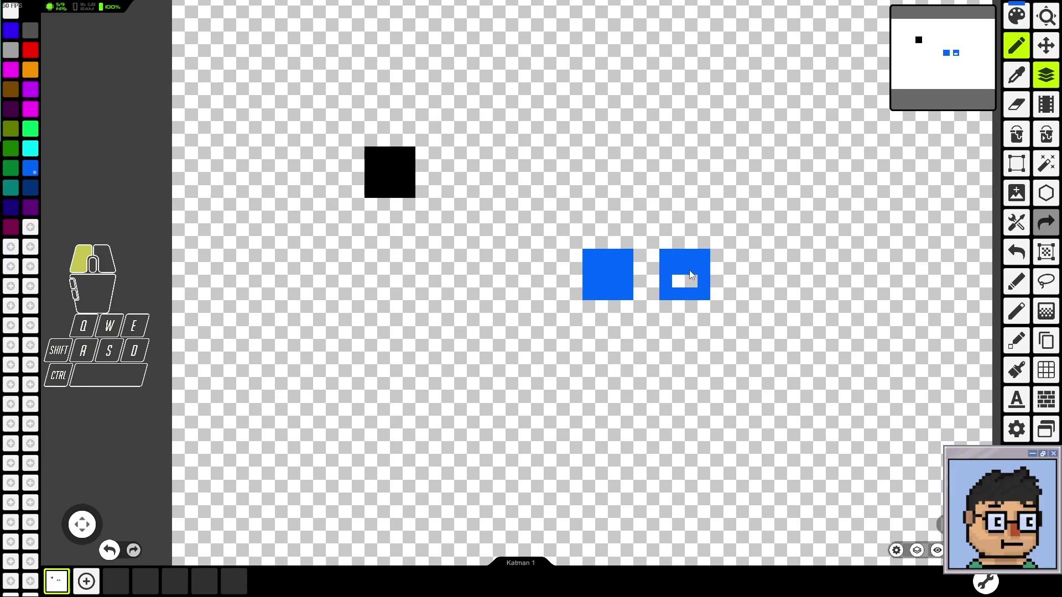
{"action": "mouse_move", "coordinate": [730, 255]}
{"action": "left_mouse_down"}
{"action": "mouse_move", "coordinate": [738, 301]}
{"action": "mouse_move", "coordinate": [770, 299]}
{"action": "mouse_move", "coordinate": [753, 266]}
{"action": "left_mouse_up"}
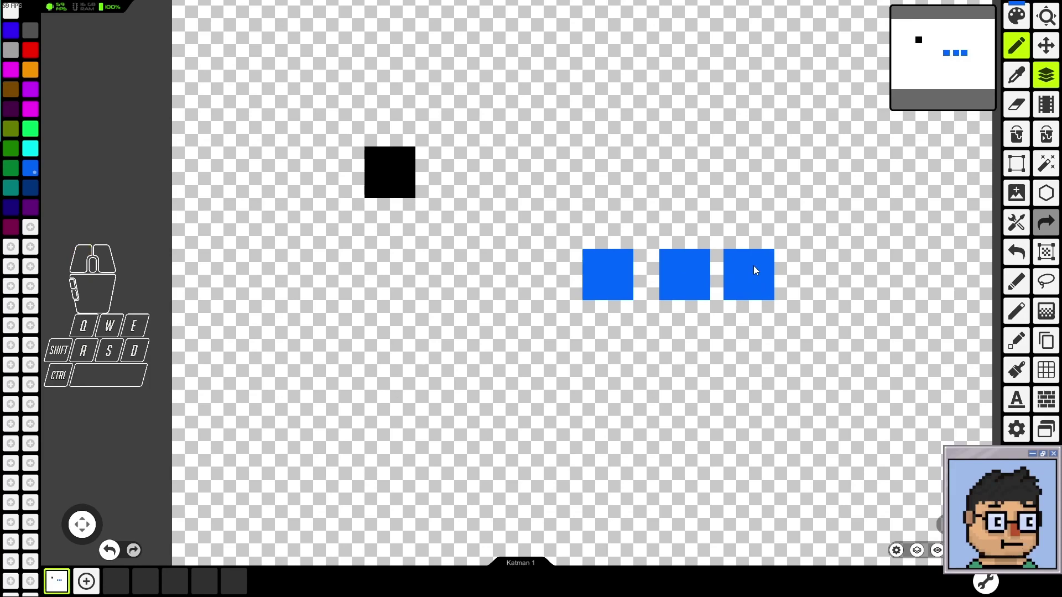
{"action": "scroll", "coordinate": [754, 265], "scroll_direction": "down", "scroll_amount": 2}
{"action": "scroll", "coordinate": [702, 291], "scroll_direction": "up", "scroll_amount": 3}
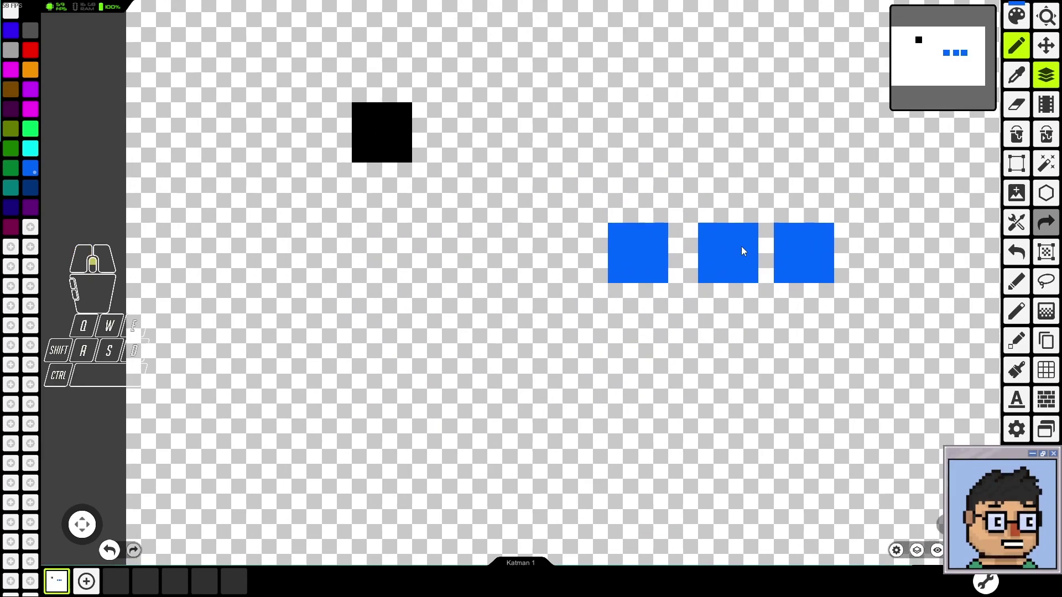
{"action": "scroll", "coordinate": [741, 246], "scroll_direction": "down", "scroll_amount": 1}
{"action": "left_click_drag", "start_coordinate": [750, 264], "coordinate": [649, 260]}
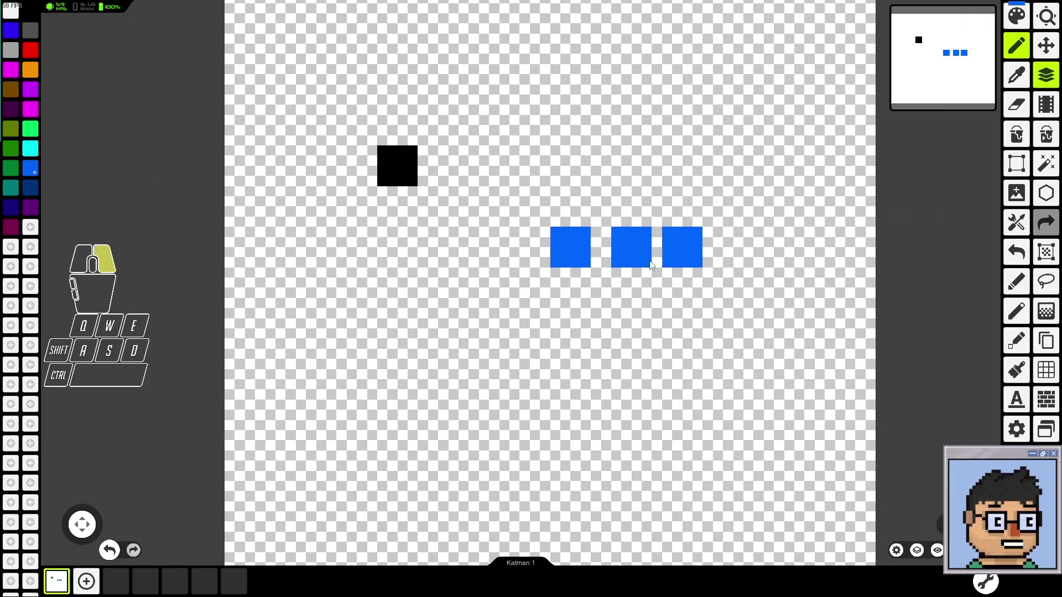
{"action": "key", "text": "ctrl+z"}
{"action": "key", "text": "ctrl+z"}
Step: Draw a rectangular selection about 12 x 12 pixels around the blue square and clear it
{"action": "scroll", "coordinate": [548, 224], "scroll_direction": "up", "scroll_amount": 3}
{"action": "key", "text": "s"}
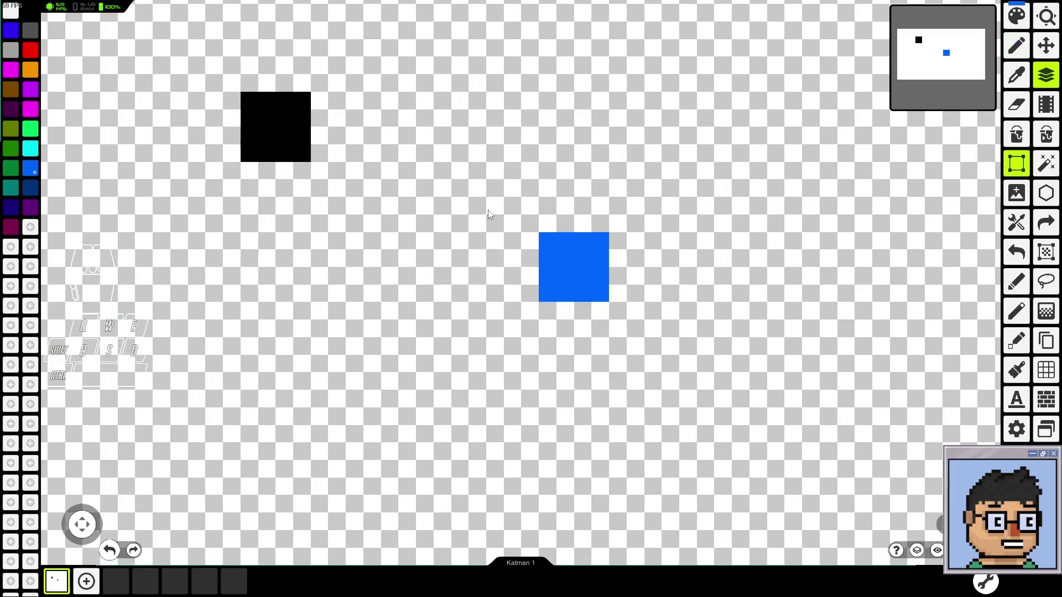
{"action": "left_click_drag", "start_coordinate": [486, 162], "coordinate": [681, 364]}
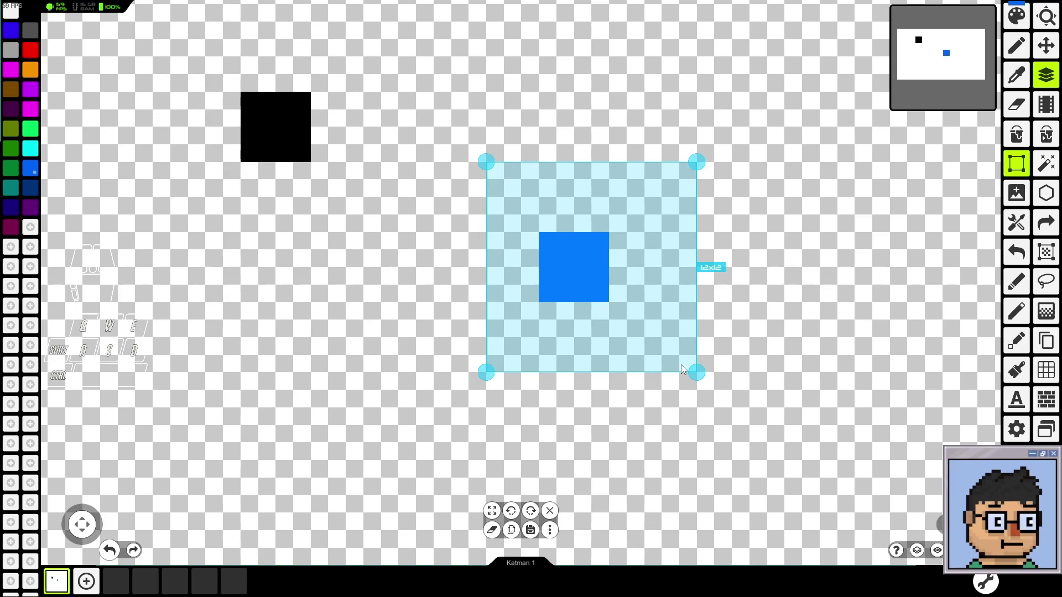
{"action": "key", "text": "Escape"}
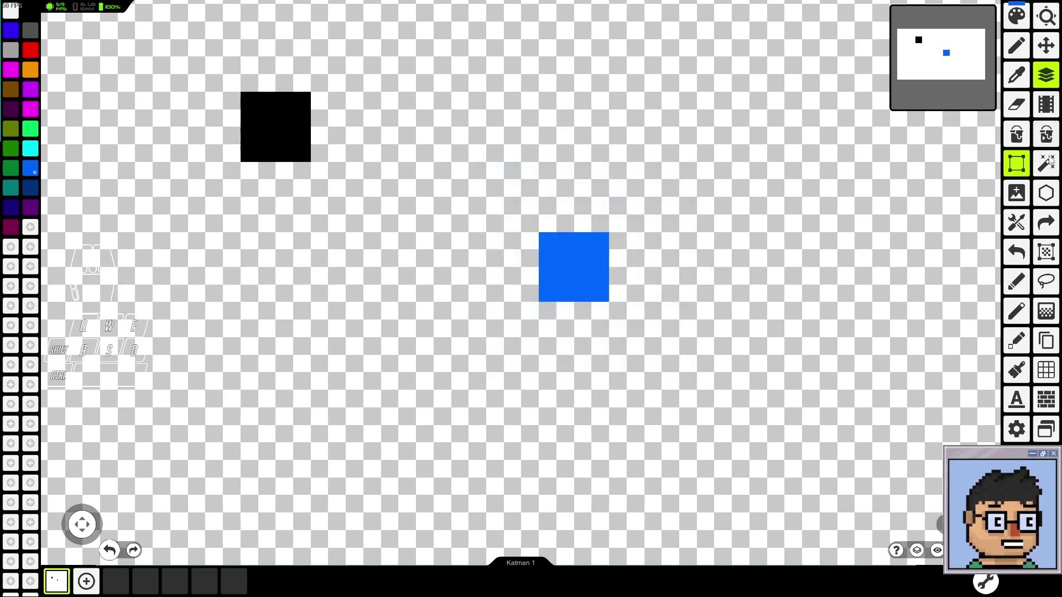
Step: Select the blue square with the magic wand and place a copy of it one pixel to its right
{"action": "left_click", "coordinate": [1046, 163]}
{"action": "left_click", "coordinate": [543, 270]}
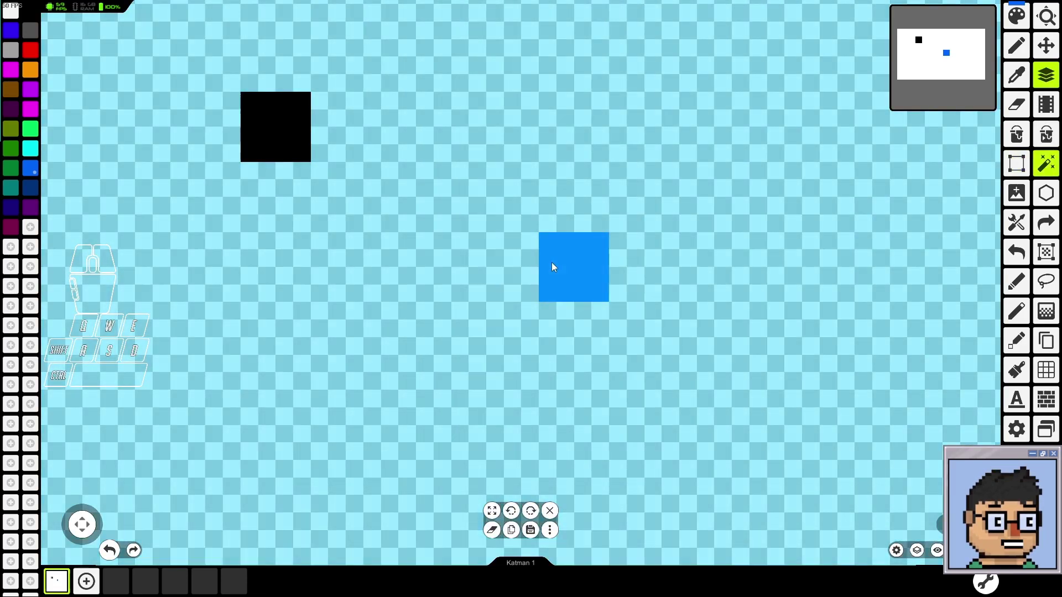
{"action": "key", "text": "Escape"}
{"action": "left_click", "coordinate": [666, 95]}
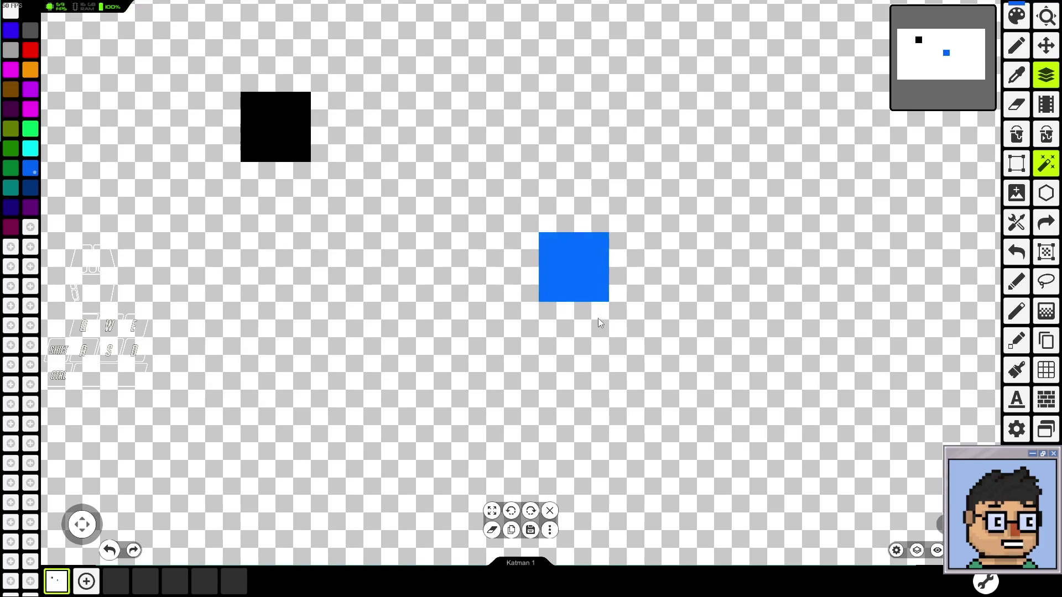
{"action": "key", "text": "ctrl"}
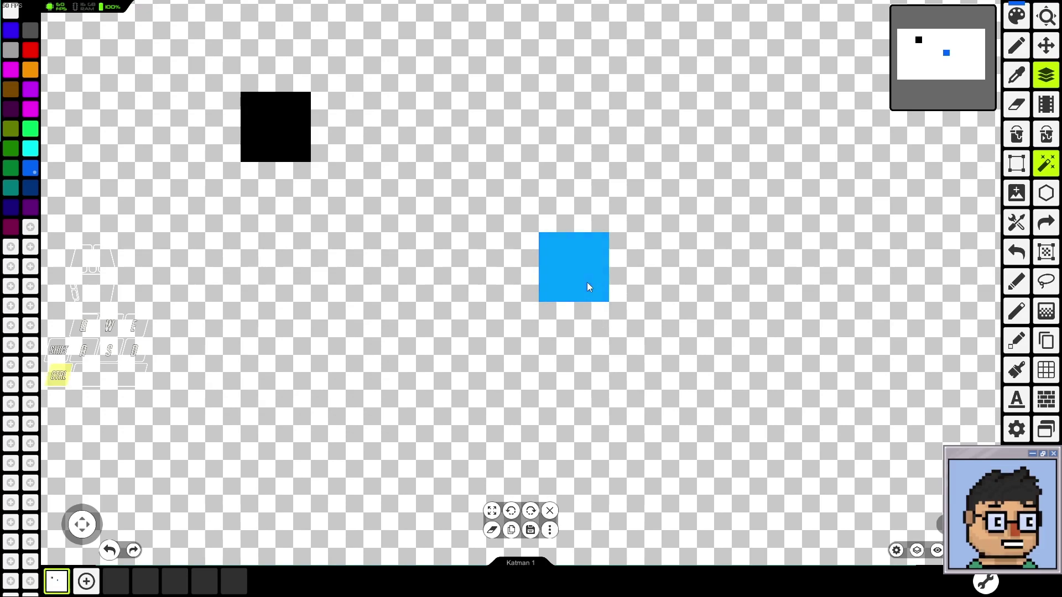
{"action": "key", "text": "ctrl+c"}
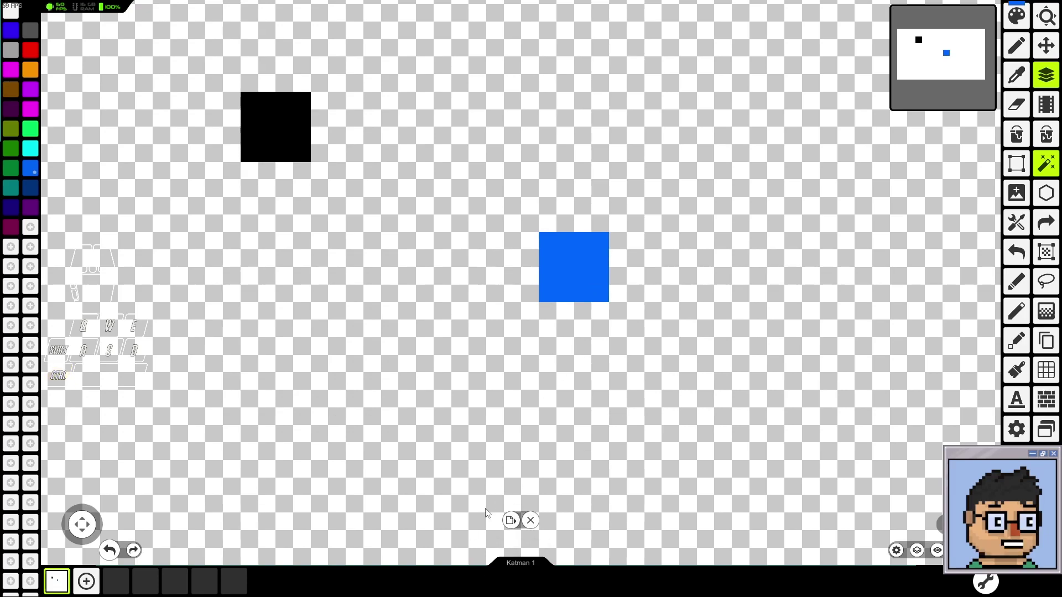
{"action": "left_click", "coordinate": [511, 521]}
{"action": "left_click_drag", "start_coordinate": [581, 264], "coordinate": [667, 264]}
{"action": "left_click", "coordinate": [530, 520]}
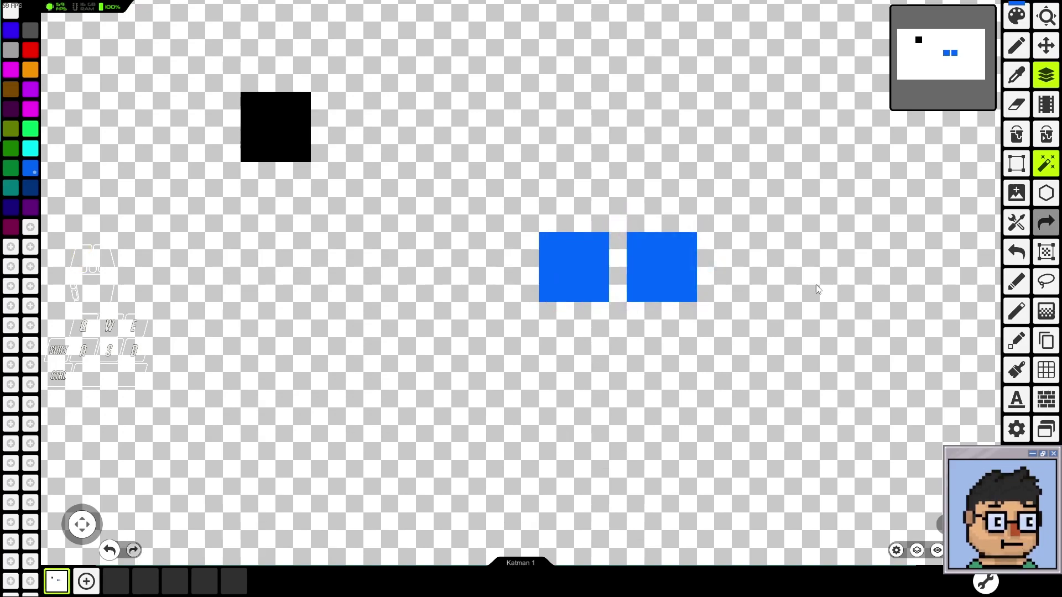
Step: Copy the left blue square with an 8 x 7 rectangular selection and place the copy one pixel to its left
{"action": "left_click", "coordinate": [1017, 164]}
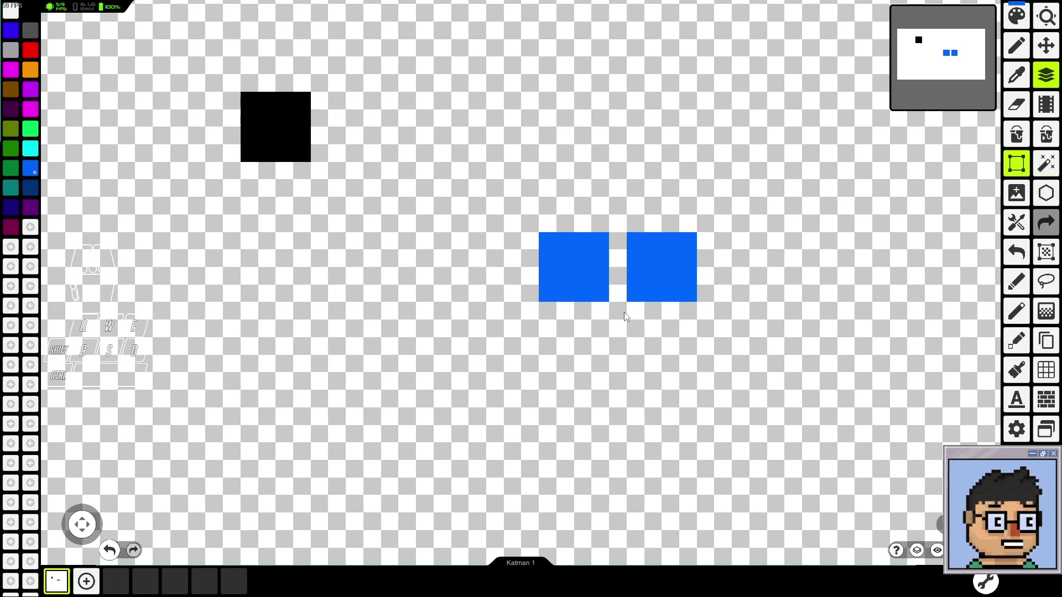
{"action": "left_click_drag", "start_coordinate": [622, 312], "coordinate": [502, 207]}
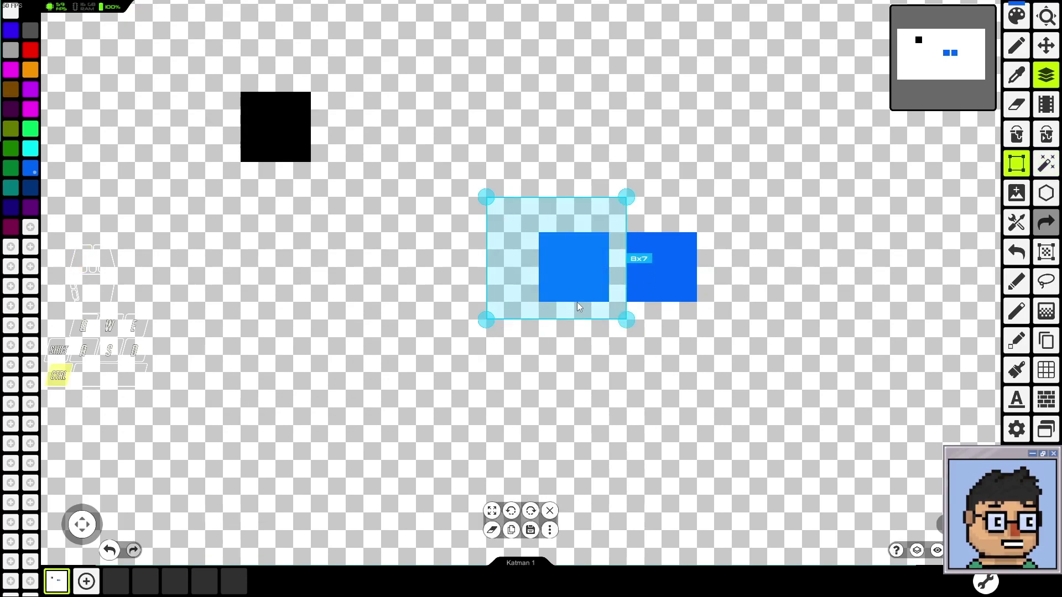
{"action": "key", "text": "ctrl+c"}
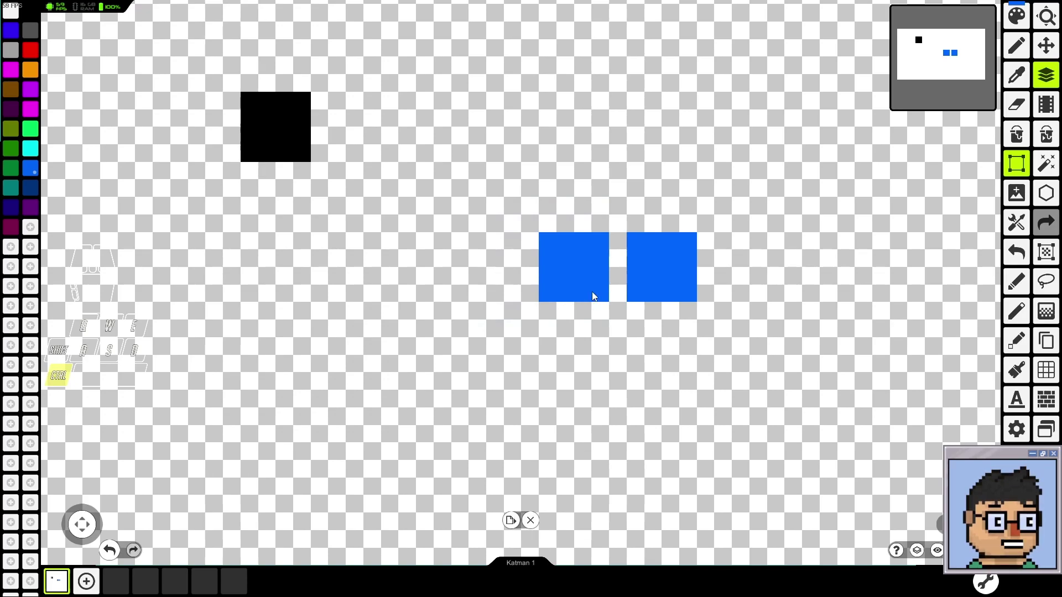
{"action": "key", "text": "ctrl+v"}
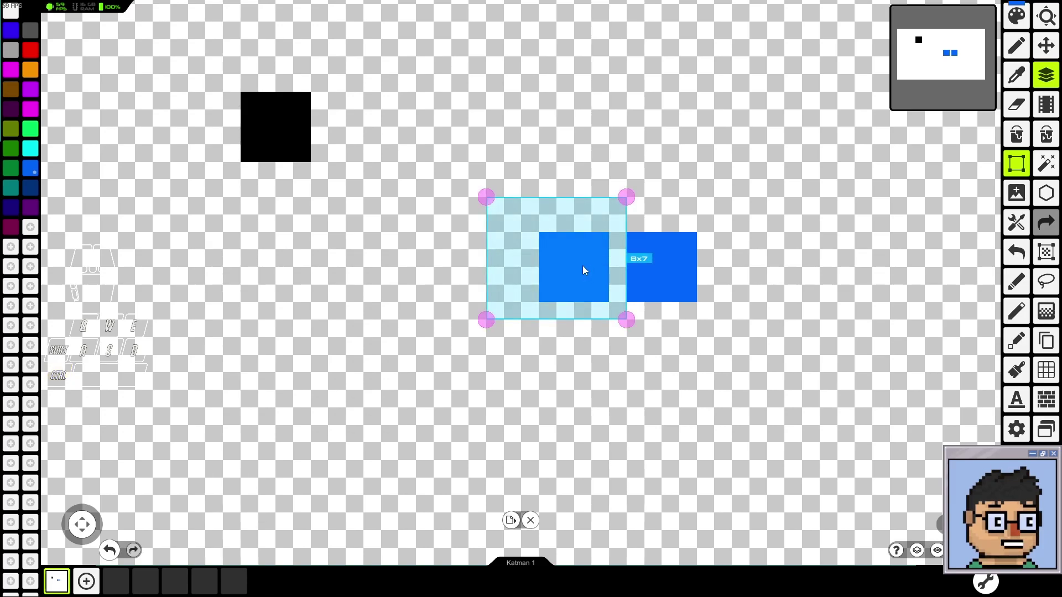
{"action": "left_click_drag", "start_coordinate": [580, 273], "coordinate": [483, 271]}
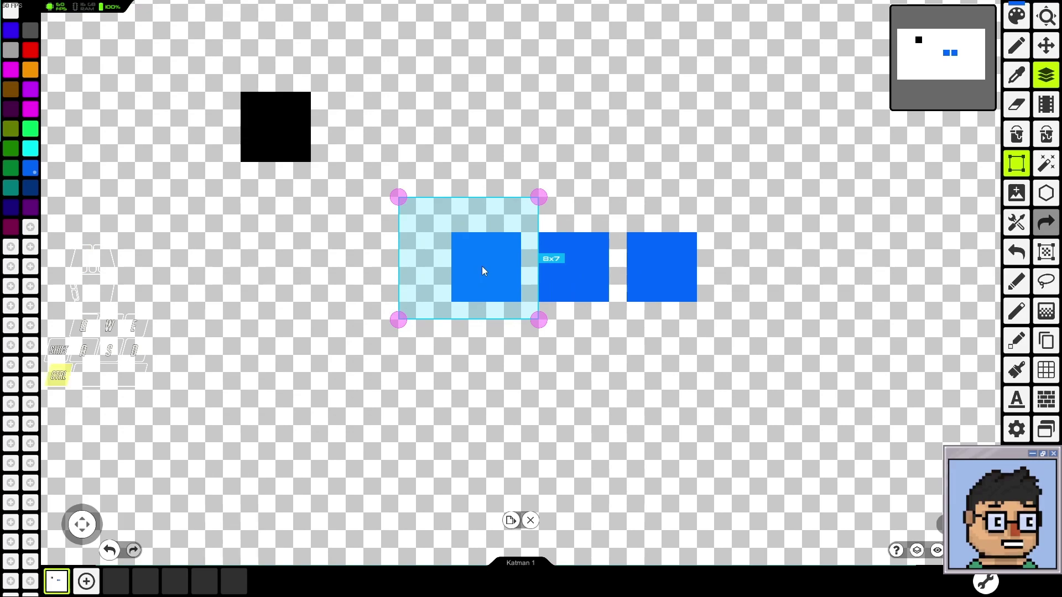
Step: Paste two more copies of the blue square, one below the middle square and one below the left square
{"action": "key", "text": "ctrl+v"}
{"action": "left_click_drag", "start_coordinate": [585, 257], "coordinate": [594, 345]}
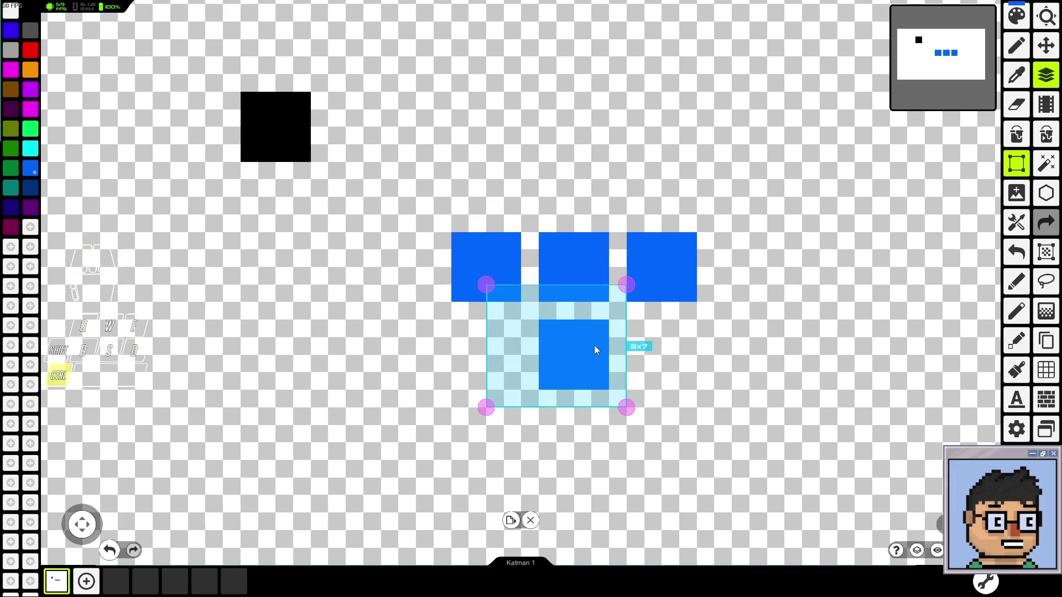
{"action": "key", "text": "ctrl+v"}
{"action": "left_click_drag", "start_coordinate": [585, 267], "coordinate": [498, 344]}
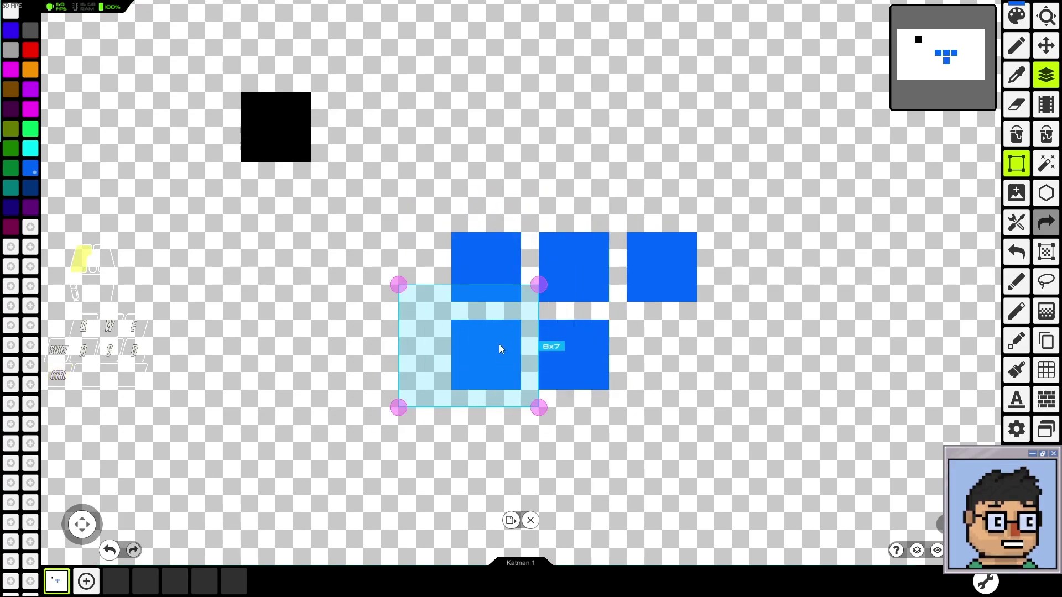
Step: Place a 4 x 4 copy of the blue square below the right one to complete the three-by-two grid
{"action": "key", "text": "ctrl+v"}
{"action": "left_click_drag", "start_coordinate": [326, 213], "coordinate": [527, 256]}
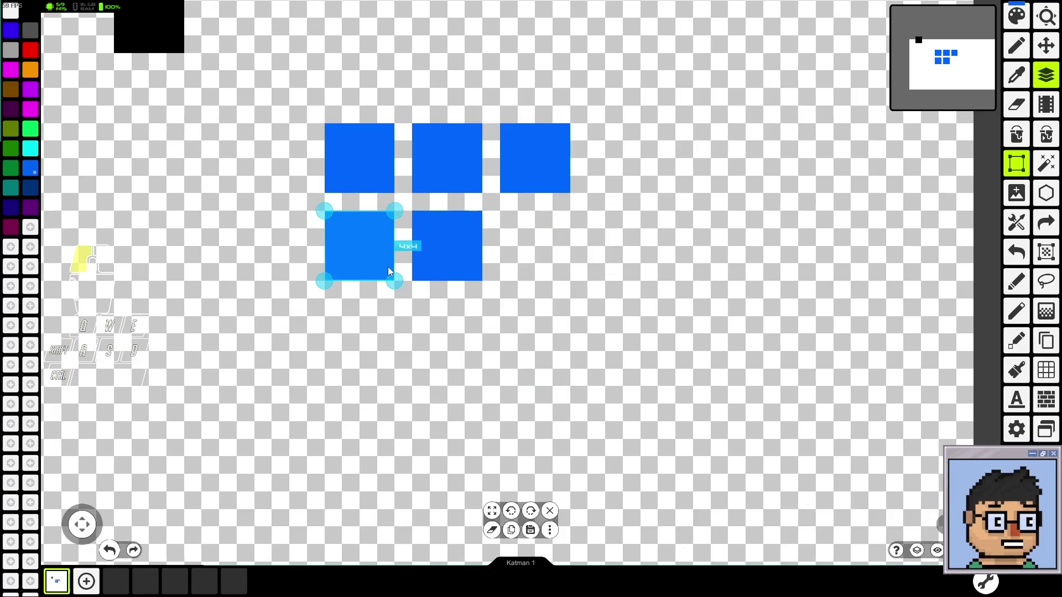
{"action": "key", "text": "ctrl+c"}
{"action": "key", "text": "ctrl+v"}
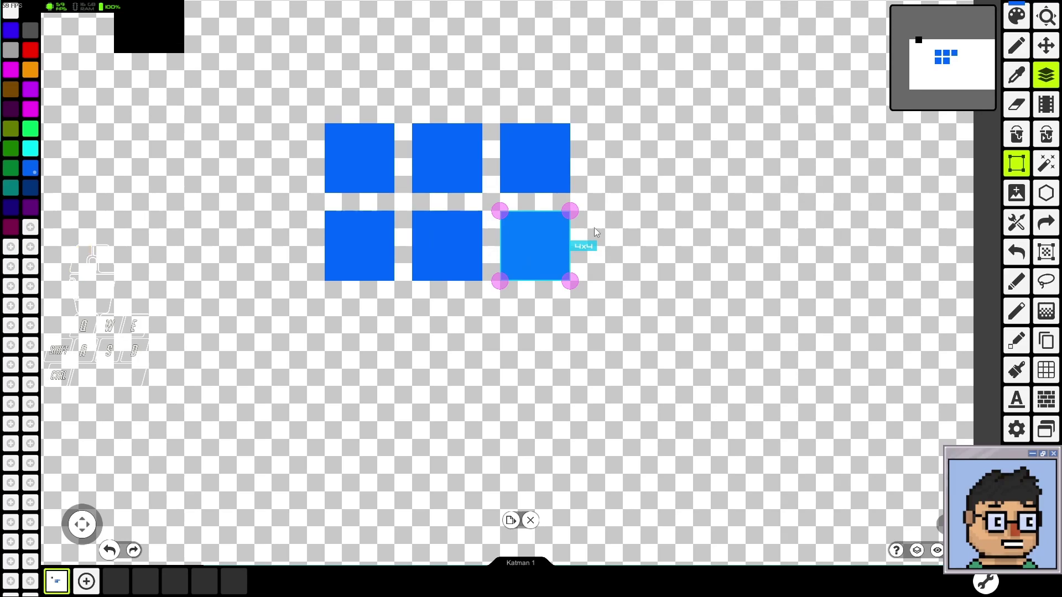
{"action": "left_click", "coordinate": [309, 58]}
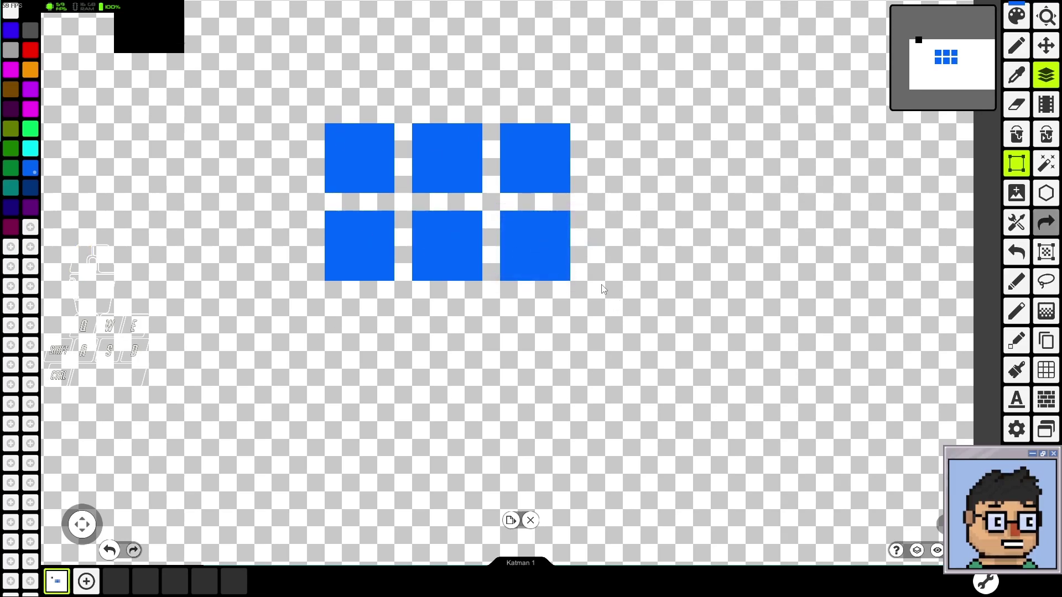
{"action": "left_click_drag", "start_coordinate": [668, 229], "coordinate": [742, 280]}
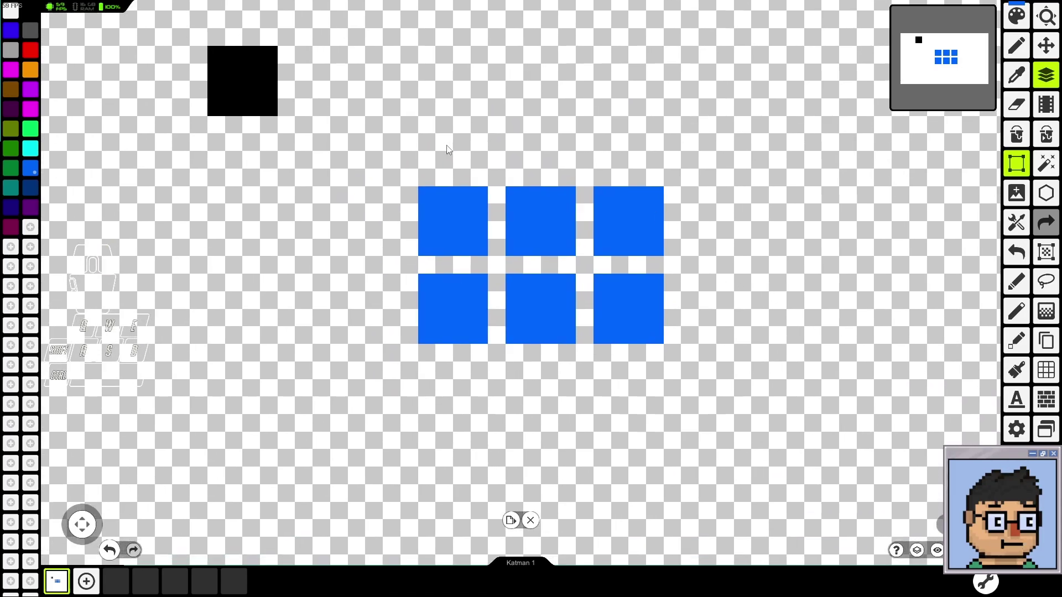
Step: Paste two single blue squares below the grid to start a third row and undo them
{"action": "left_click_drag", "start_coordinate": [620, 351], "coordinate": [570, 279]}
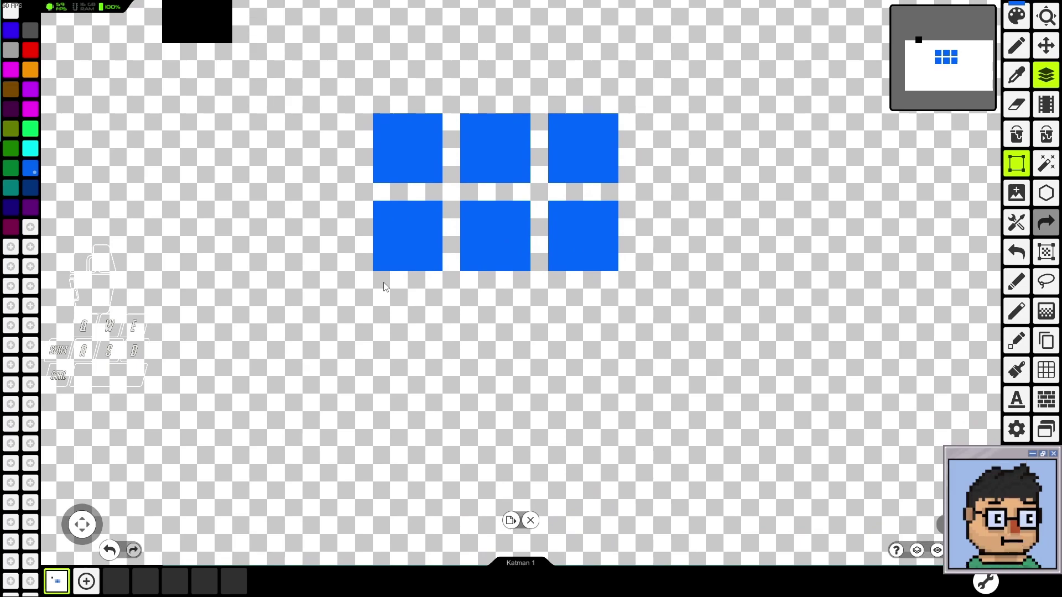
{"action": "key", "text": "ctrl+v"}
{"action": "left_click_drag", "start_coordinate": [415, 249], "coordinate": [416, 323]}
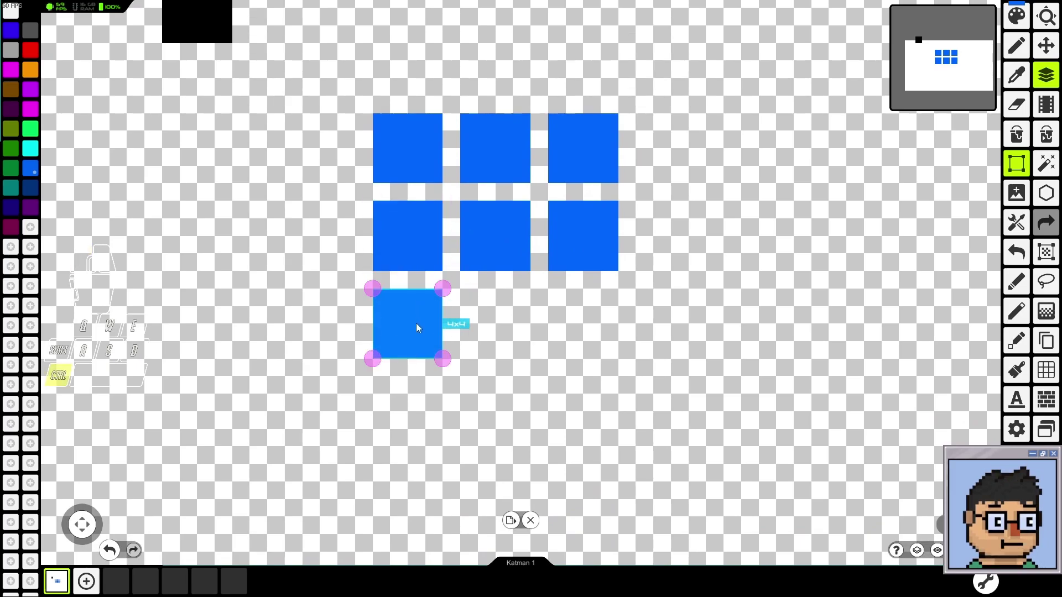
{"action": "key", "text": "ctrl+v"}
{"action": "left_click_drag", "start_coordinate": [422, 244], "coordinate": [505, 329]}
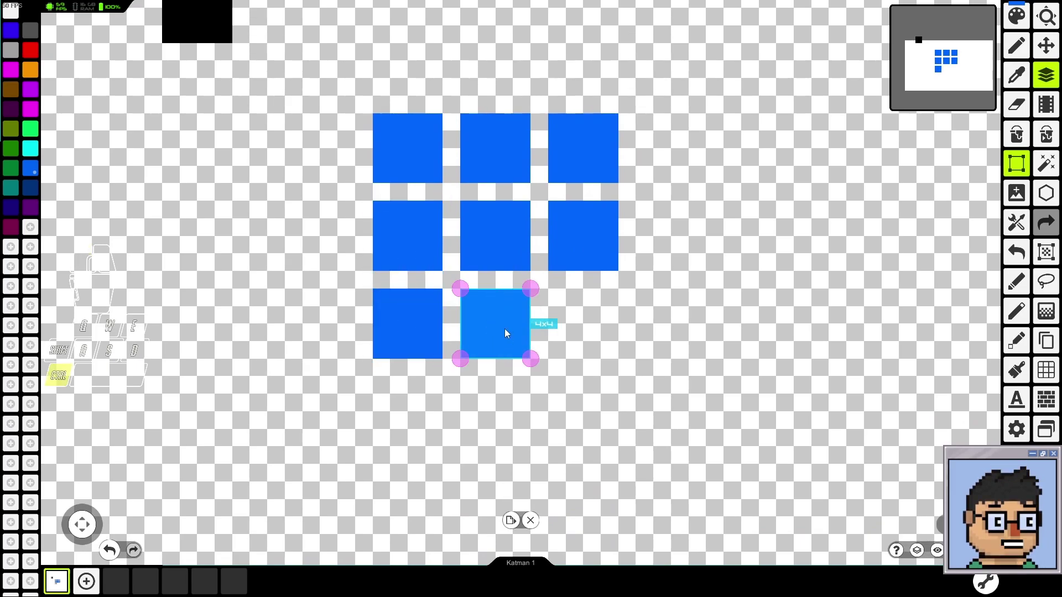
{"action": "key", "text": "ctrl+z"}
{"action": "key", "text": "ctrl+z"}
Step: Copy the whole three-by-two block of blue squares and place the copy one pixel below it
{"action": "left_click_drag", "start_coordinate": [377, 115], "coordinate": [609, 261]}
{"action": "key", "text": "ctrl+c"}
{"action": "key", "text": "ctrl+v"}
{"action": "left_click_drag", "start_coordinate": [566, 195], "coordinate": [550, 359]}
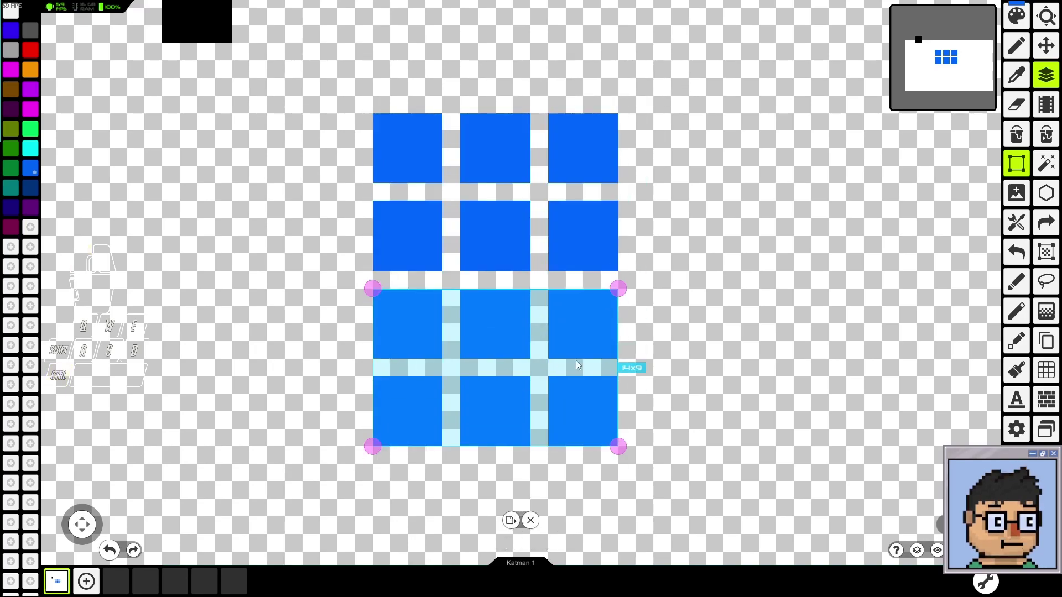
{"action": "left_click", "coordinate": [654, 295]}
Step: Copy the three-by-four block of blue squares and place the copy to its right, forming a six-by-four grid
{"action": "left_click_drag", "start_coordinate": [389, 132], "coordinate": [607, 458]}
{"action": "left_click", "coordinate": [625, 338]}
{"action": "left_click_drag", "start_coordinate": [383, 122], "coordinate": [604, 441]}
{"action": "left_click", "coordinate": [505, 356], "text": "ctrl"}
{"action": "left_click_drag", "start_coordinate": [505, 356], "coordinate": [762, 347]}
{"action": "left_click", "coordinate": [417, 293]}
{"action": "scroll", "coordinate": [496, 377], "scroll_direction": "down", "scroll_amount": 2}
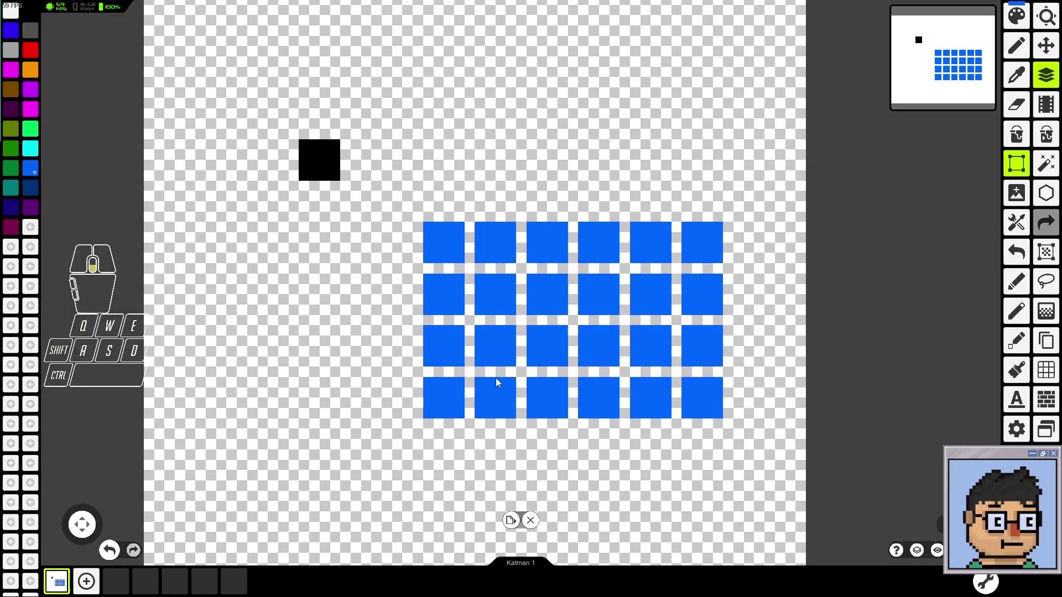
{"action": "scroll", "coordinate": [663, 347], "scroll_direction": "down", "scroll_amount": 5}
{"action": "scroll", "coordinate": [662, 347], "scroll_direction": "up", "scroll_amount": 4}
{"action": "left_click_drag", "start_coordinate": [651, 421], "coordinate": [627, 389]}
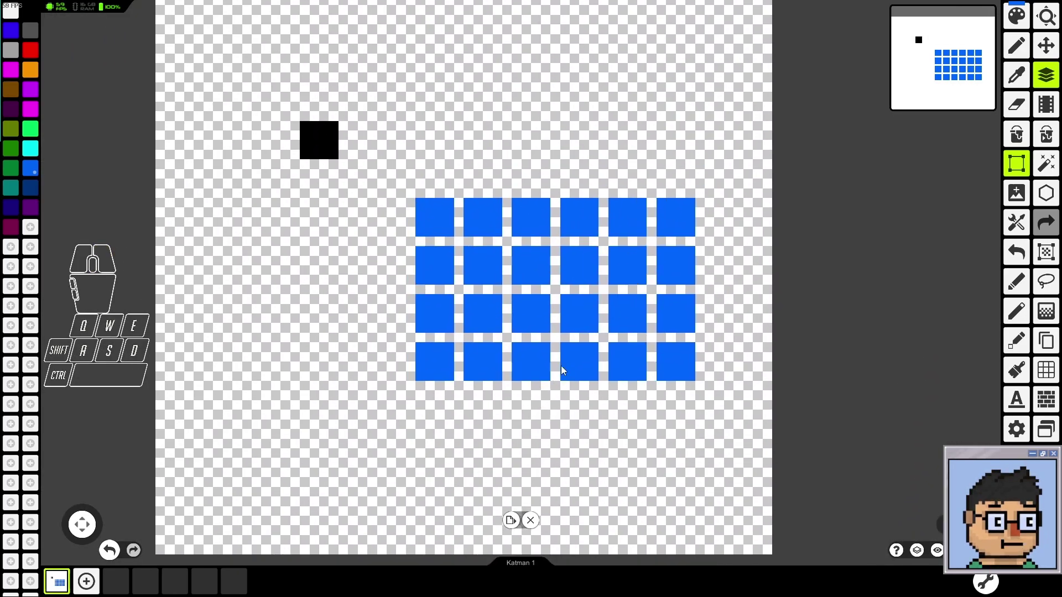
{"action": "scroll", "coordinate": [559, 366], "scroll_direction": "up", "scroll_amount": 3}
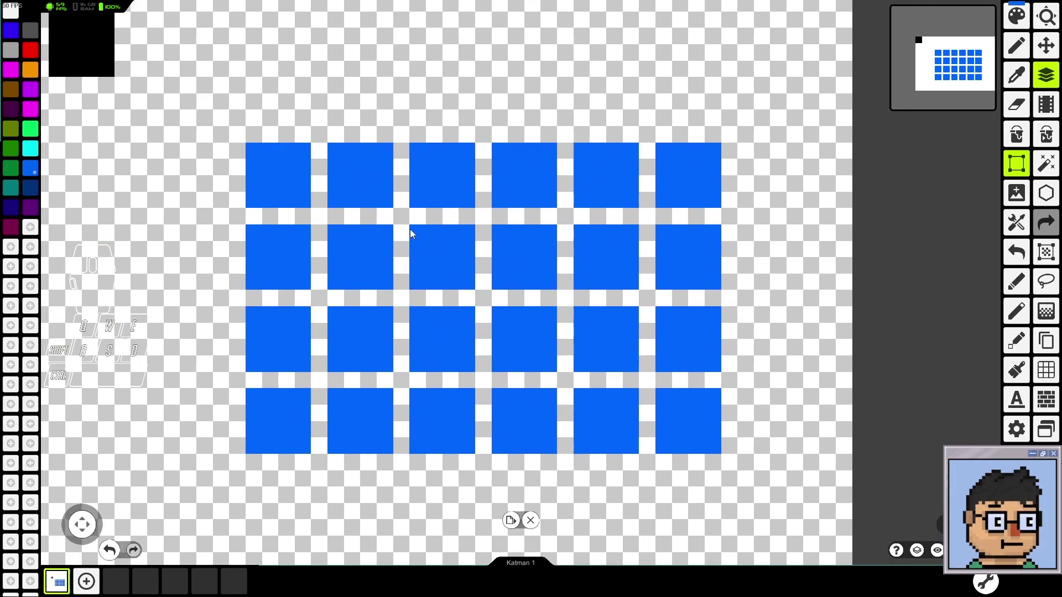
{"action": "left_click_drag", "start_coordinate": [412, 226], "coordinate": [426, 245]}
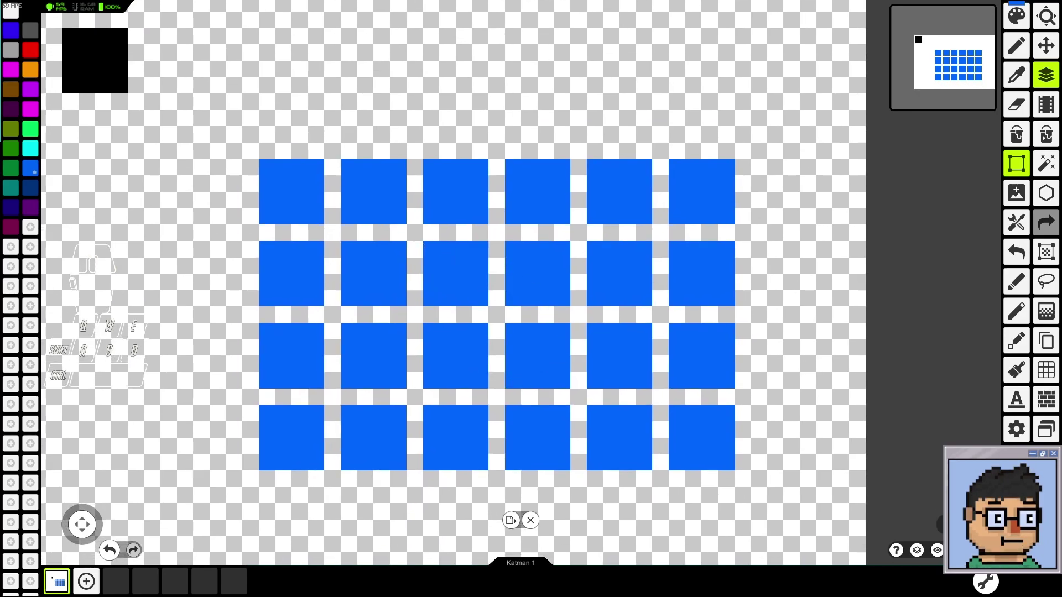
Step: Fill the four center squares of the blue grid with bright green using the paint bucket
{"action": "key", "text": "g"}
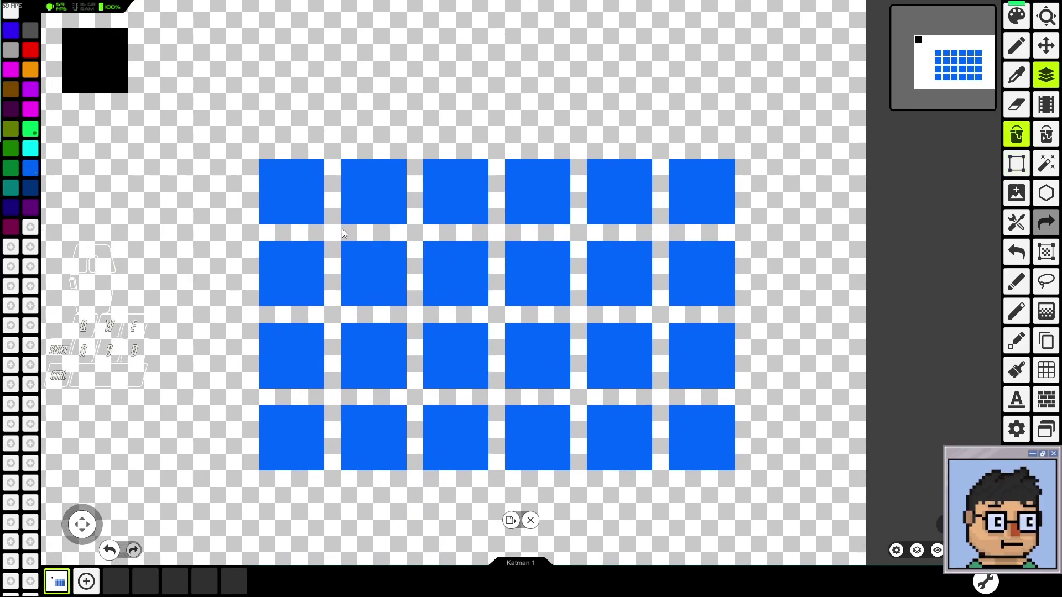
{"action": "left_click", "coordinate": [470, 283]}
{"action": "left_click", "coordinate": [523, 282]}
{"action": "left_click", "coordinate": [523, 343]}
{"action": "left_click", "coordinate": [490, 346]}
{"action": "key", "text": "ctrl+z"}
{"action": "left_click", "coordinate": [472, 339]}
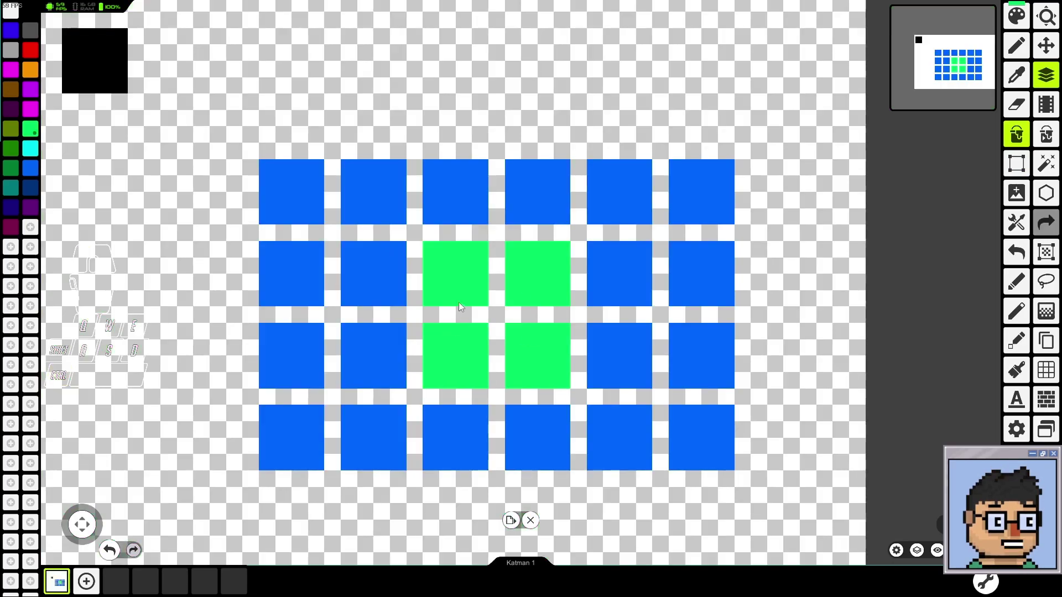
Step: Select the four green center squares, first with a rectangular selection and again square by square with the magic wand
{"action": "key", "text": "m"}
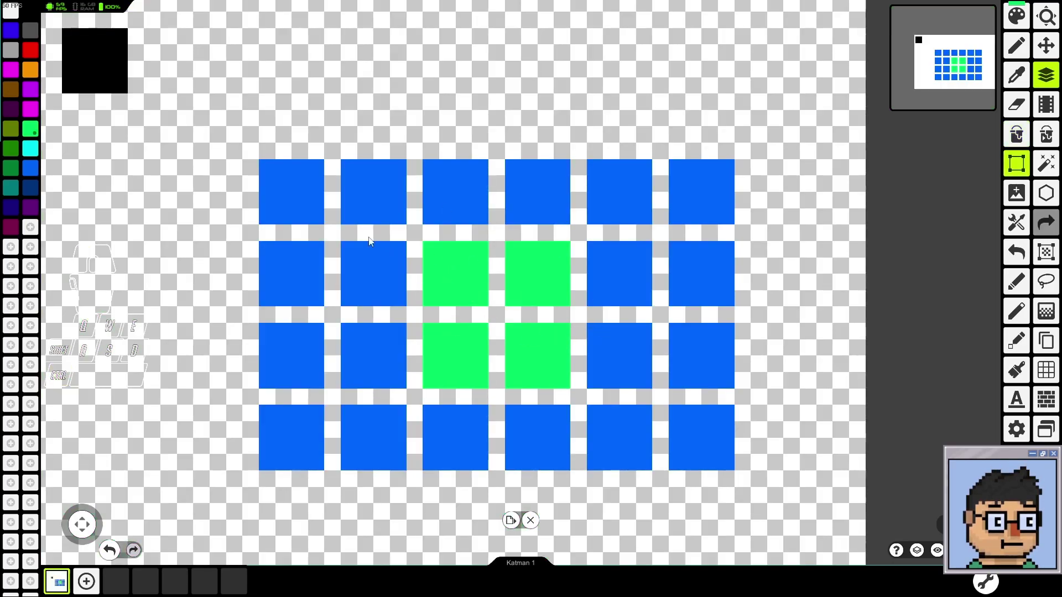
{"action": "left_click_drag", "start_coordinate": [425, 244], "coordinate": [561, 384]}
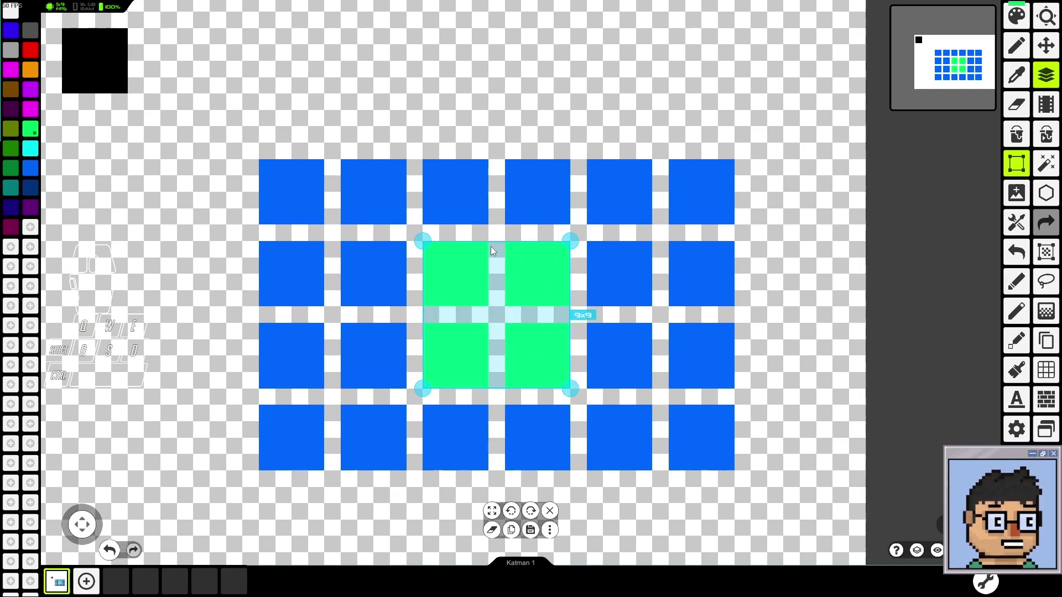
{"action": "left_click", "coordinate": [1034, 168]}
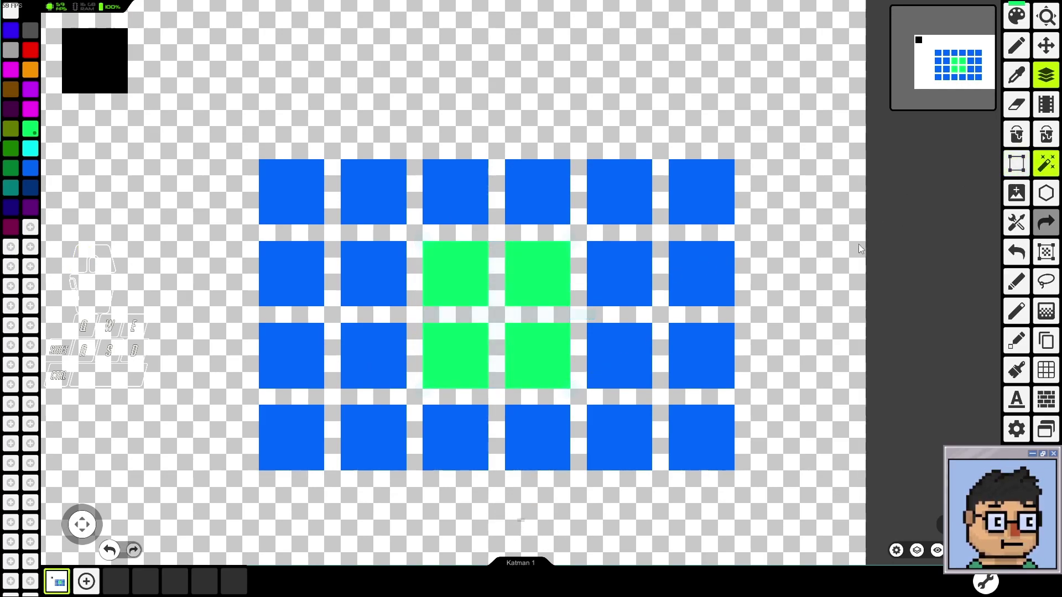
{"action": "left_click", "coordinate": [453, 278]}
{"action": "left_click", "coordinate": [521, 278], "text": "shift"}
{"action": "left_click", "coordinate": [510, 336], "text": "shift"}
{"action": "left_click", "coordinate": [434, 353], "text": "shift"}
{"action": "left_click", "coordinate": [481, 373], "text": "shift"}
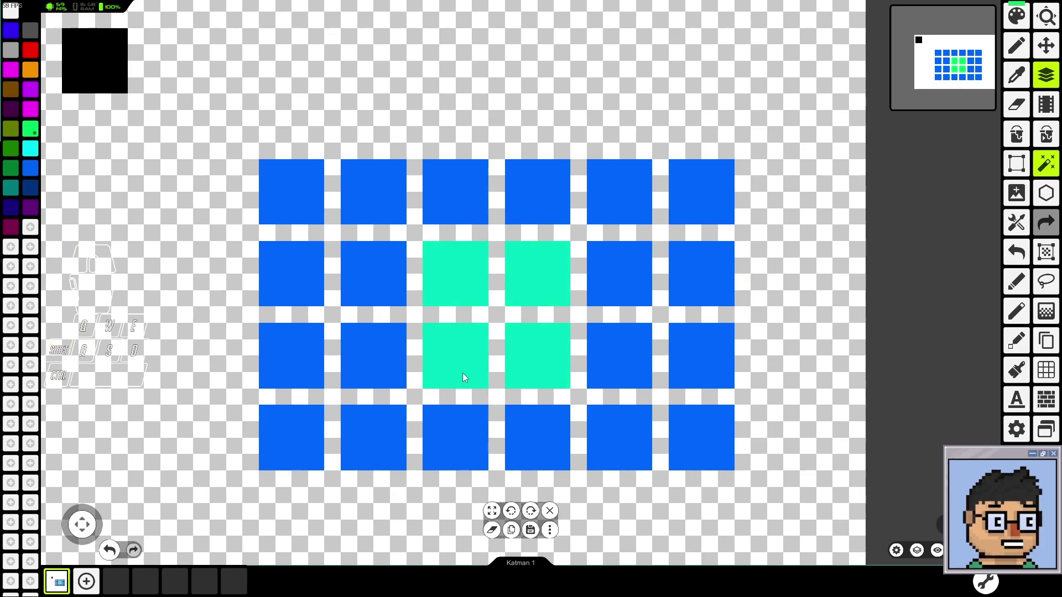
Step: Look through the functions available for the selection, close them, and cut the four green squares from the grid
{"action": "left_click", "coordinate": [549, 530]}
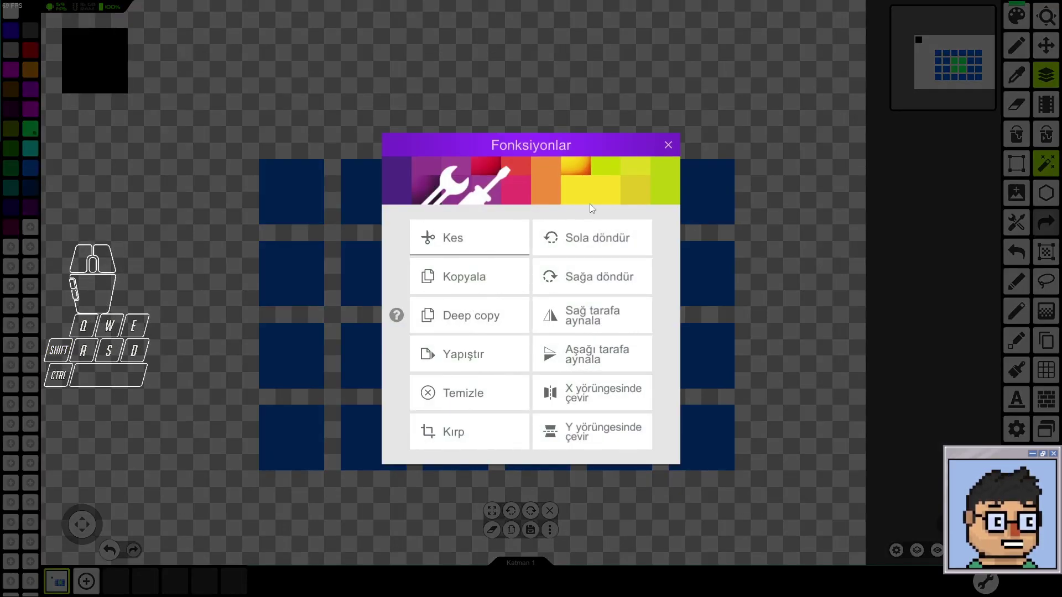
{"action": "left_click", "coordinate": [668, 146]}
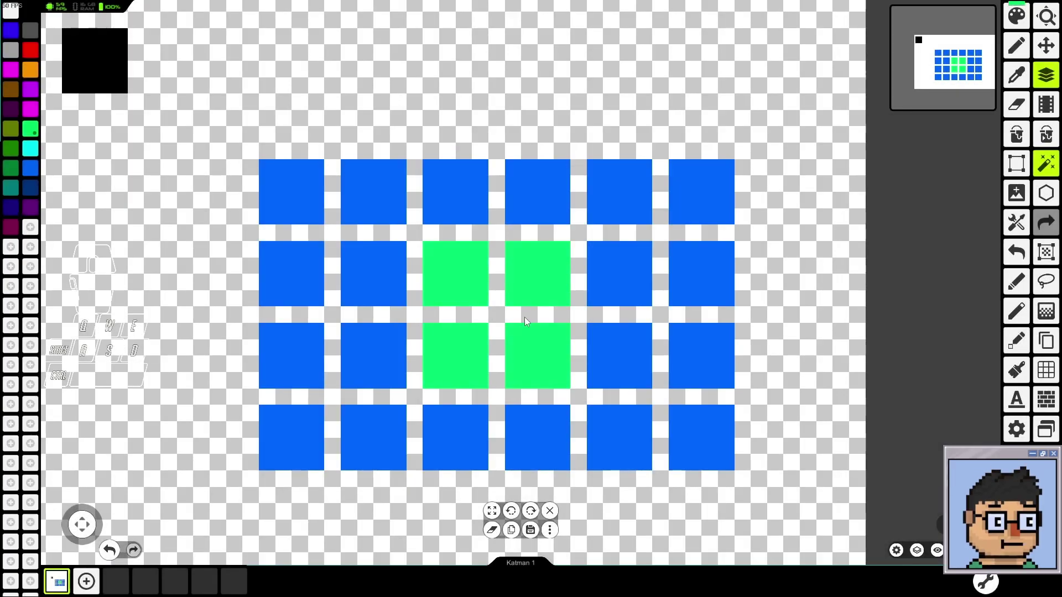
{"action": "key", "text": "ctrl+x"}
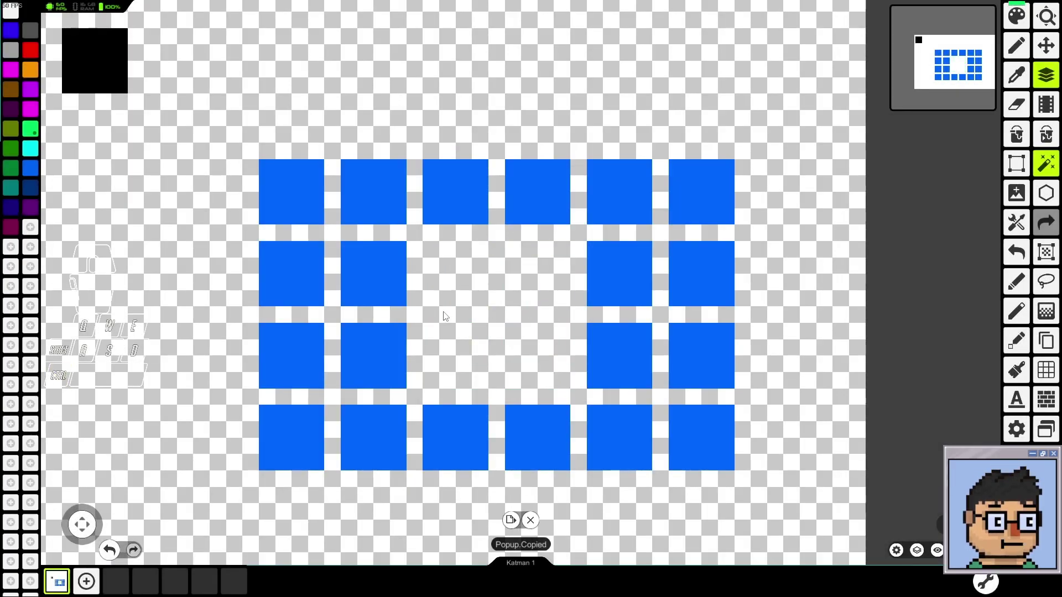
Step: Try pasting the cut green squares into the empty canvas area above the blue grid and undo the paste
{"action": "scroll", "coordinate": [506, 333], "scroll_direction": "down", "scroll_amount": 1}
{"action": "scroll", "coordinate": [505, 332], "scroll_direction": "down", "scroll_amount": 2}
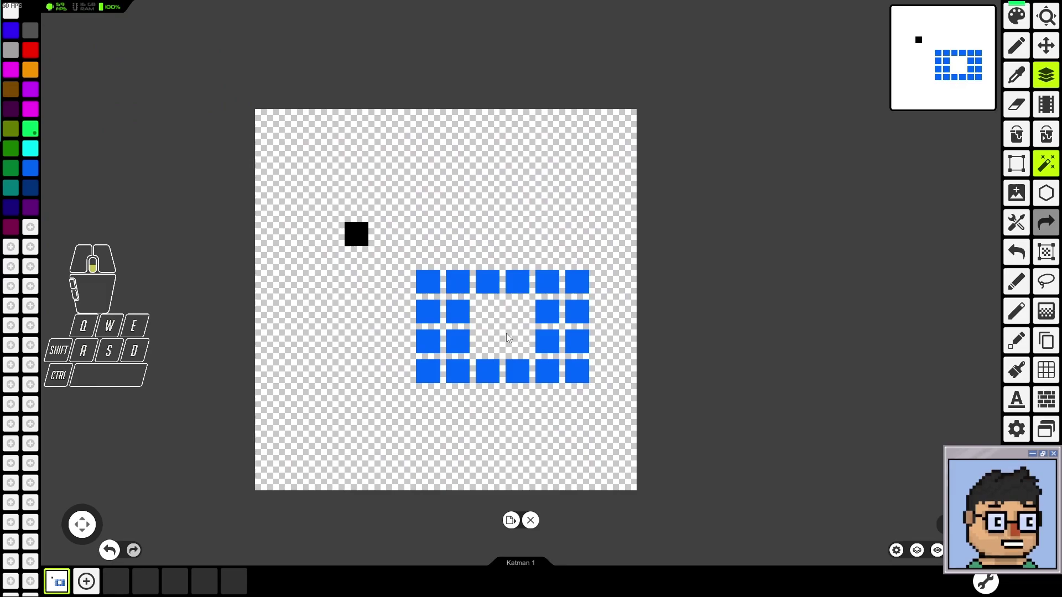
{"action": "scroll", "coordinate": [506, 332], "scroll_direction": "up", "scroll_amount": 4}
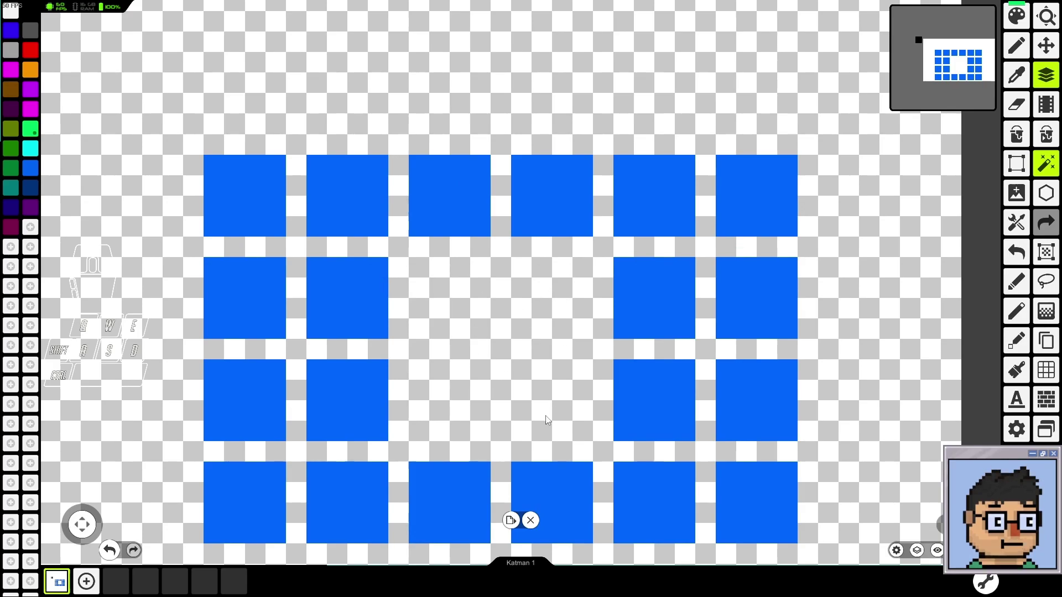
{"action": "left_click_drag", "start_coordinate": [436, 111], "coordinate": [509, 361]}
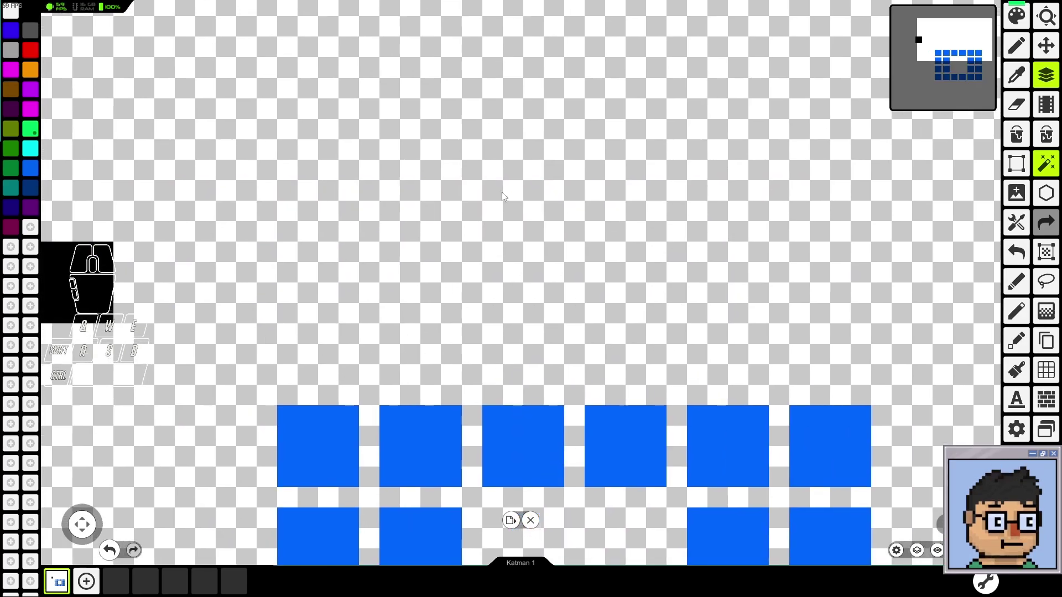
{"action": "left_click_drag", "start_coordinate": [503, 145], "coordinate": [336, 443]}
{"action": "left_click_drag", "start_coordinate": [509, 319], "coordinate": [417, 281]}
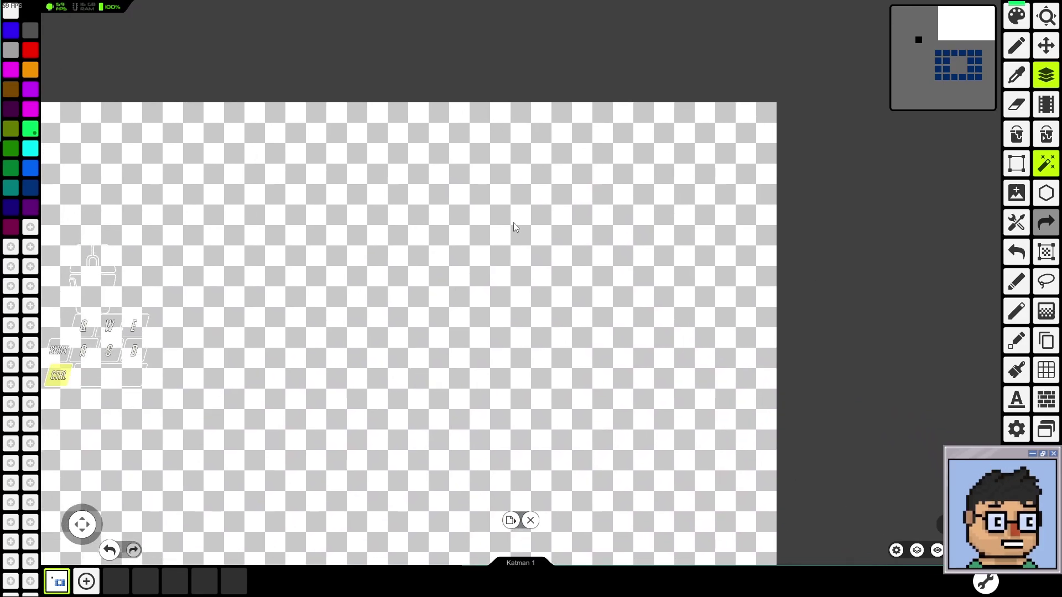
{"action": "scroll", "coordinate": [453, 390], "scroll_direction": "down", "scroll_amount": 3}
{"action": "left_click_drag", "start_coordinate": [414, 539], "coordinate": [495, 329]}
{"action": "left_click", "coordinate": [399, 392]}
{"action": "key", "text": "ctrl+z"}
{"action": "left_click_drag", "start_coordinate": [429, 515], "coordinate": [480, 269]}
{"action": "scroll", "coordinate": [447, 280], "scroll_direction": "up", "scroll_amount": 3}
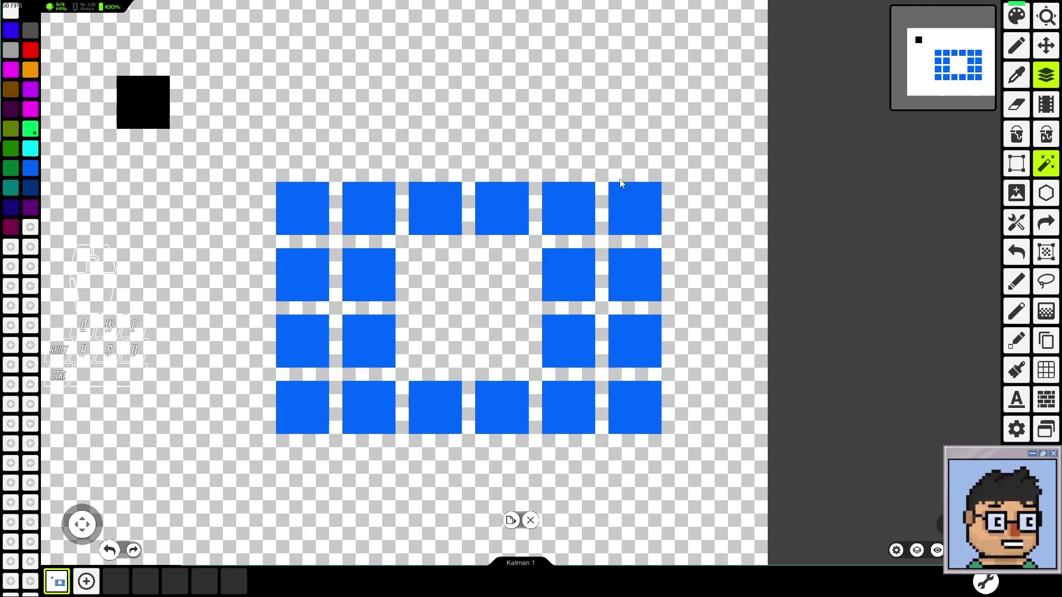
Step: Paste the green squares onto the canvas again, try moving them, and undo the result
{"action": "left_click_drag", "start_coordinate": [559, 88], "coordinate": [437, 324]}
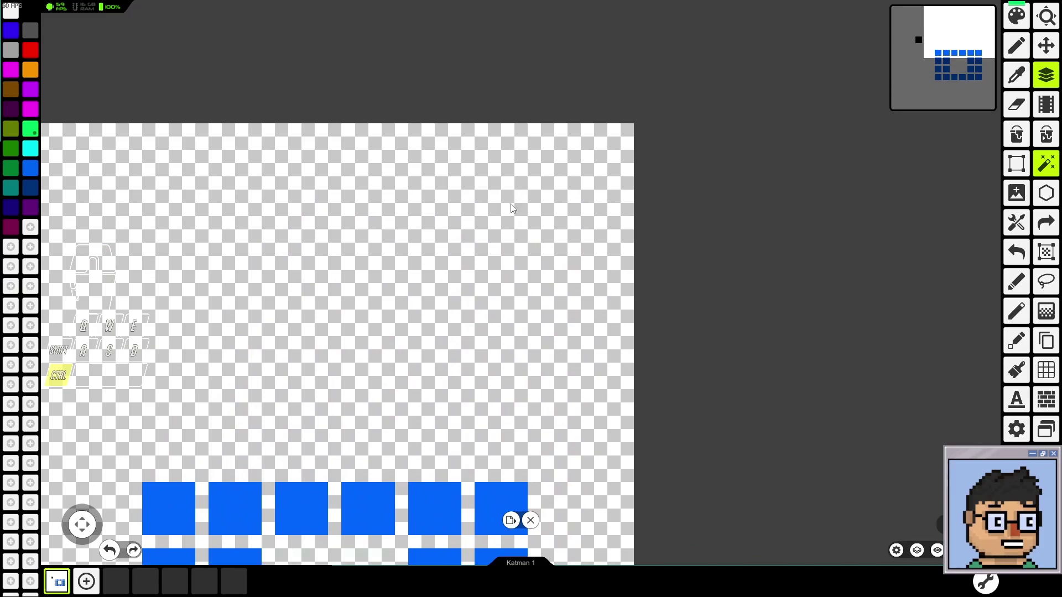
{"action": "key", "text": "ctrl+v"}
{"action": "left_click_drag", "start_coordinate": [318, 553], "coordinate": [492, 142]}
{"action": "left_click", "coordinate": [329, 333]}
{"action": "left_click_drag", "start_coordinate": [330, 333], "coordinate": [403, 136]}
{"action": "key", "text": "ctrl+z"}
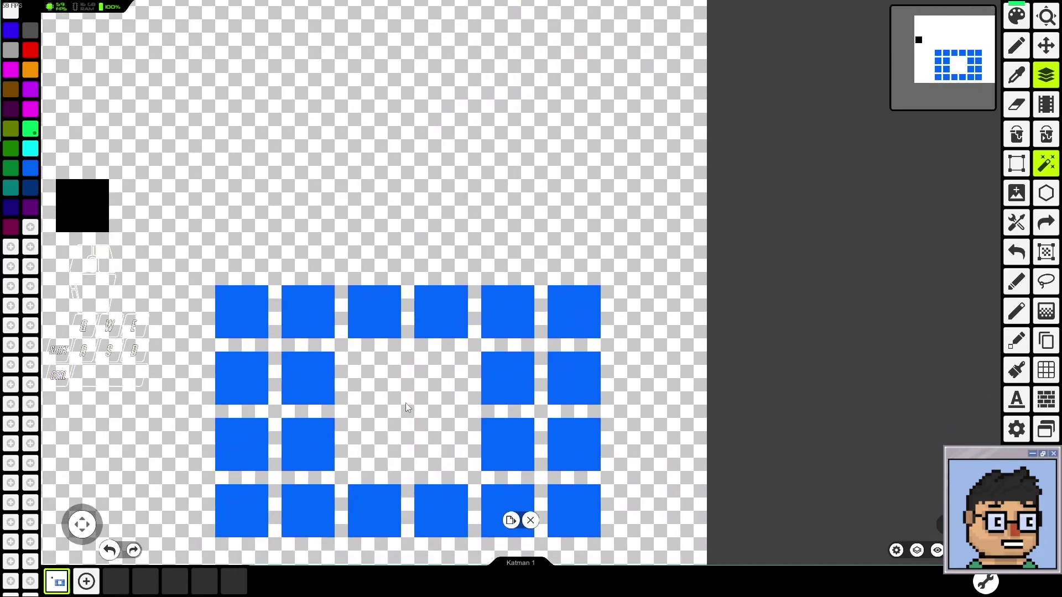
{"action": "scroll", "coordinate": [406, 408], "scroll_direction": "down", "scroll_amount": 1}
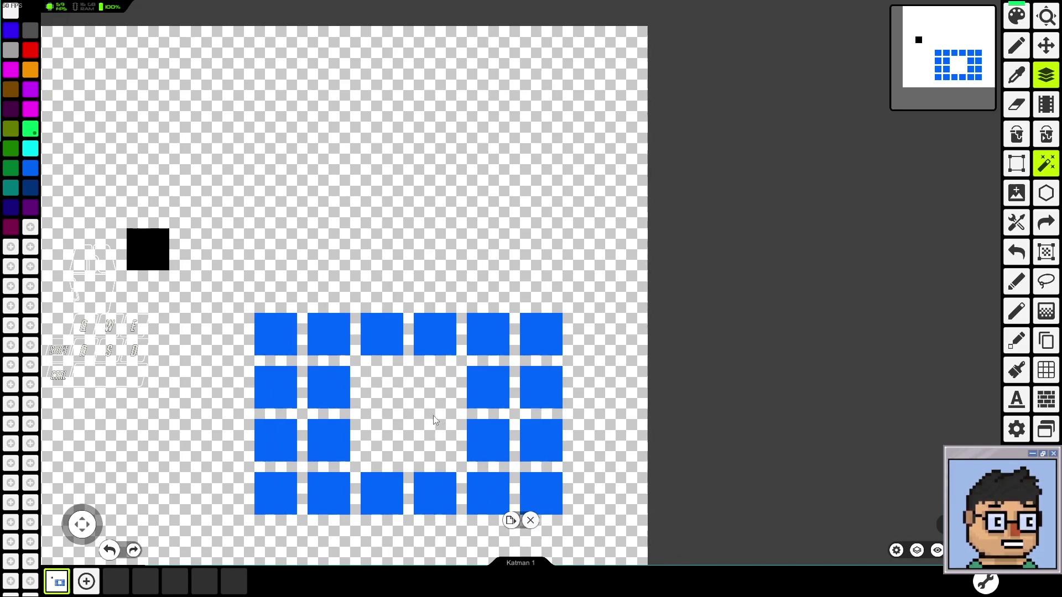
{"action": "scroll", "coordinate": [475, 405], "scroll_direction": "up", "scroll_amount": 1}
{"action": "left_click", "coordinate": [471, 358]}
{"action": "left_click_drag", "start_coordinate": [504, 392], "coordinate": [392, 153]}
{"action": "key", "text": "ctrl+z"}
{"action": "scroll", "coordinate": [424, 231], "scroll_direction": "down", "scroll_amount": 2}
{"action": "left_click", "coordinate": [511, 520]}
Step: Open the keyboard shortcut list from the settings, review the select-all, clipboard, undo and redo shortcuts, and close it
{"action": "left_click", "coordinate": [1016, 429]}
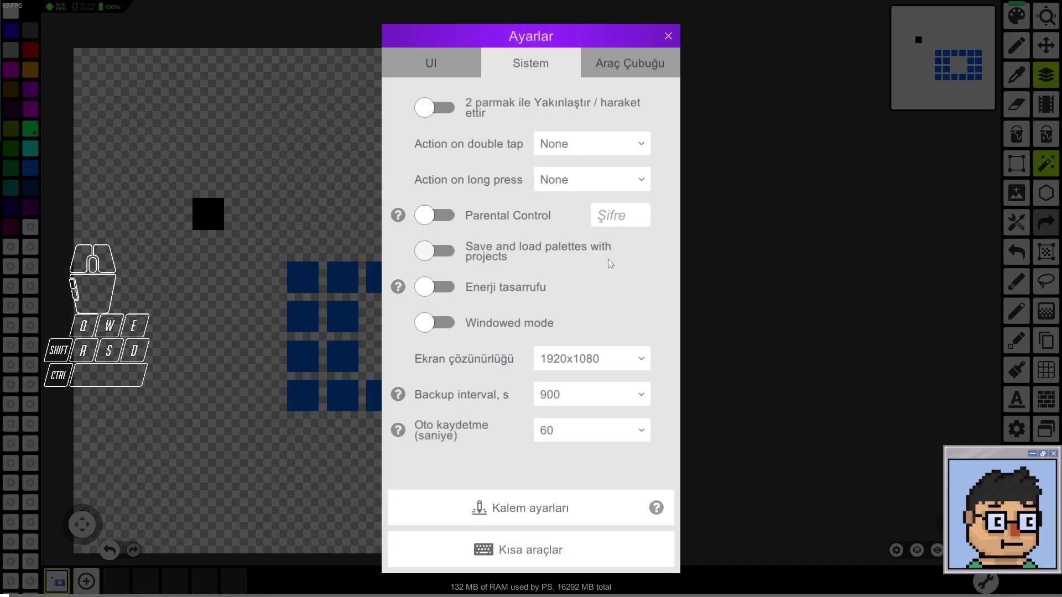
{"action": "left_click", "coordinate": [528, 539]}
{"action": "scroll", "coordinate": [481, 260], "scroll_direction": "down", "scroll_amount": 1}
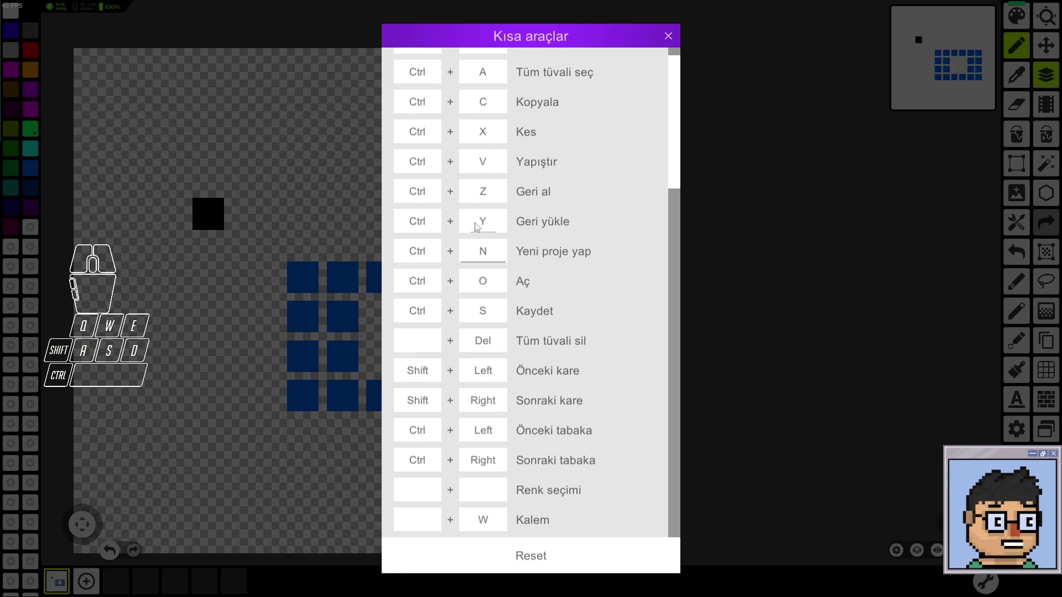
{"action": "left_click", "coordinate": [675, 41]}
Step: Delete the two middle squares of the grid's bottom row with a rectangular selection and undo the deletion
{"action": "scroll", "coordinate": [466, 325], "scroll_direction": "up", "scroll_amount": 4}
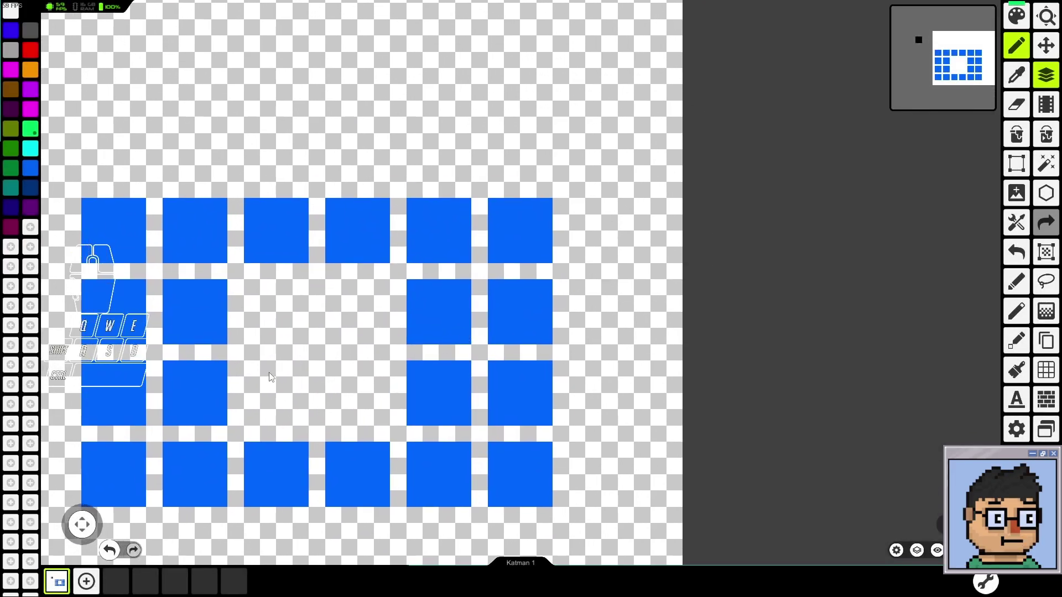
{"action": "left_click_drag", "start_coordinate": [303, 366], "coordinate": [349, 276]}
{"action": "left_click_drag", "start_coordinate": [317, 336], "coordinate": [376, 287]}
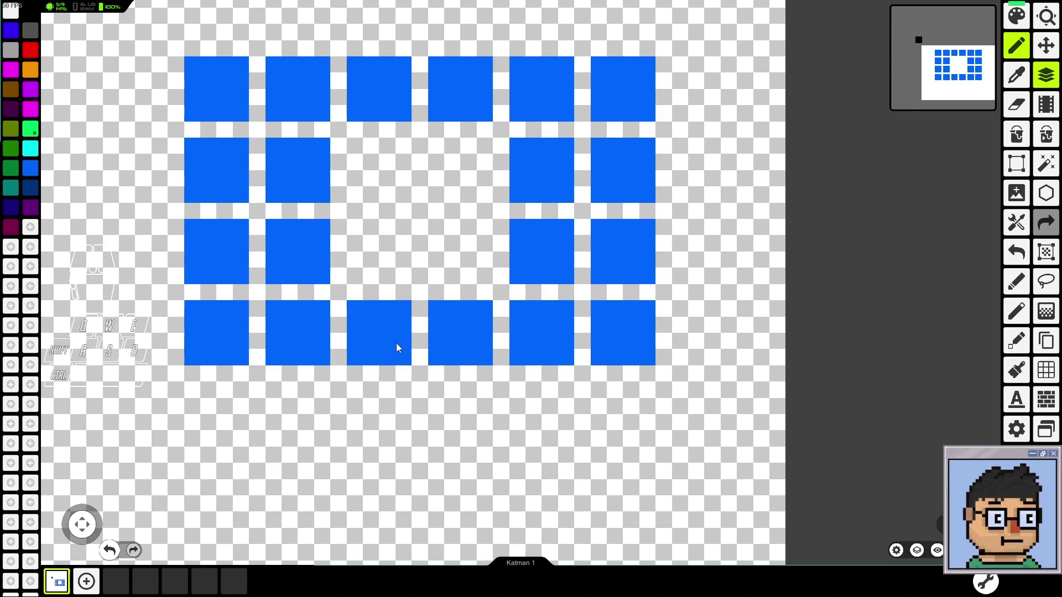
{"action": "key", "text": "m"}
{"action": "left_click_drag", "start_coordinate": [351, 306], "coordinate": [491, 363]}
{"action": "key", "text": "Delete"}
{"action": "key", "text": "Escape"}
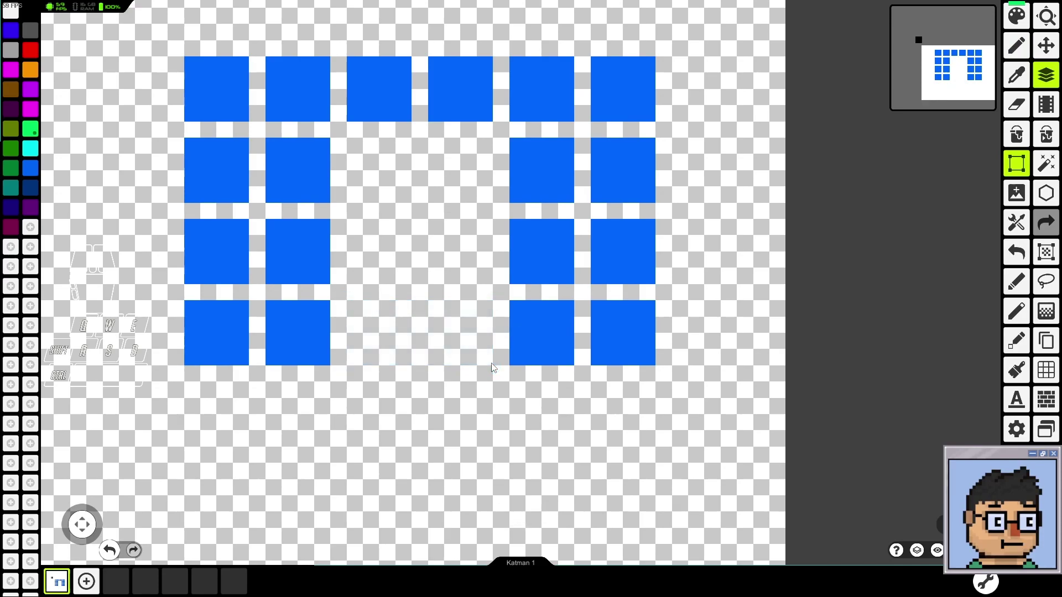
{"action": "scroll", "coordinate": [490, 363], "scroll_direction": "down", "scroll_amount": 3}
{"action": "scroll", "coordinate": [432, 344], "scroll_direction": "up", "scroll_amount": 2}
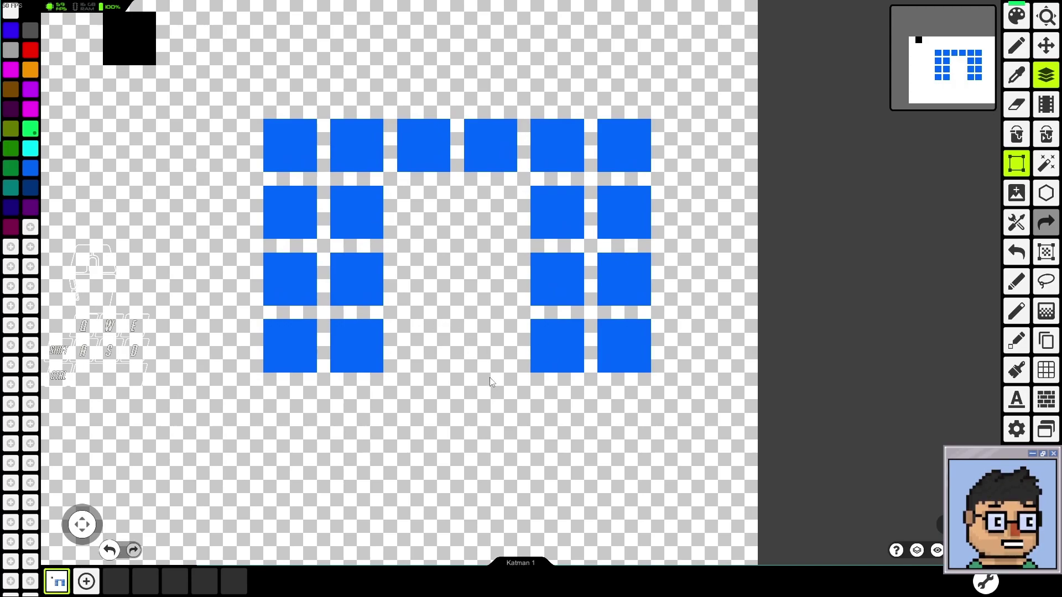
{"action": "key", "text": "ctrl+y"}
Step: Fill the grid's empty center with four blue squares and delete a rectangular area covering them and the upper edge of the bottom row
{"action": "key", "text": "ctrl+a"}
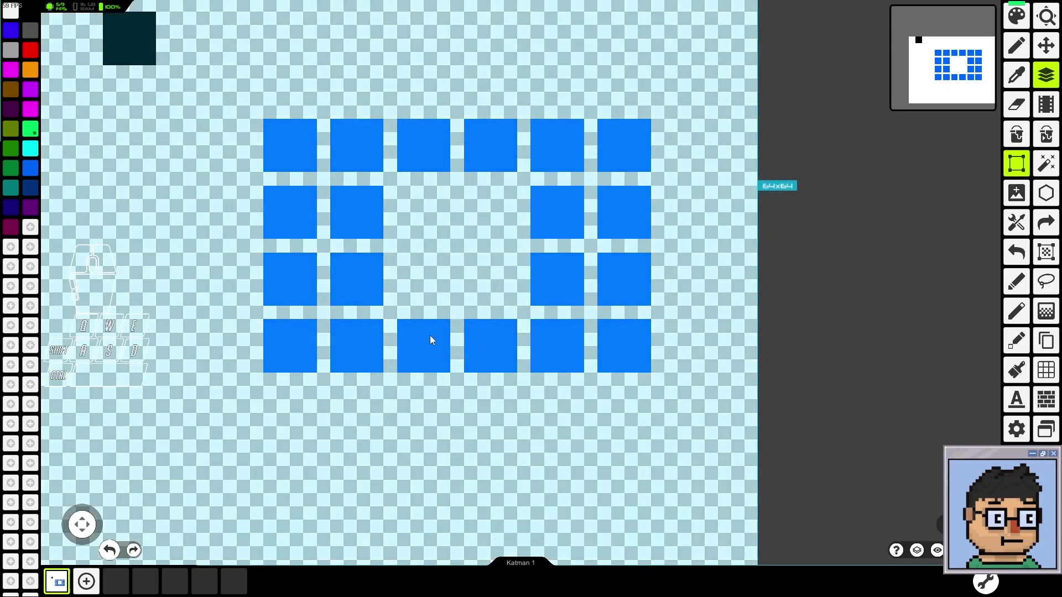
{"action": "key", "text": "ctrl+v"}
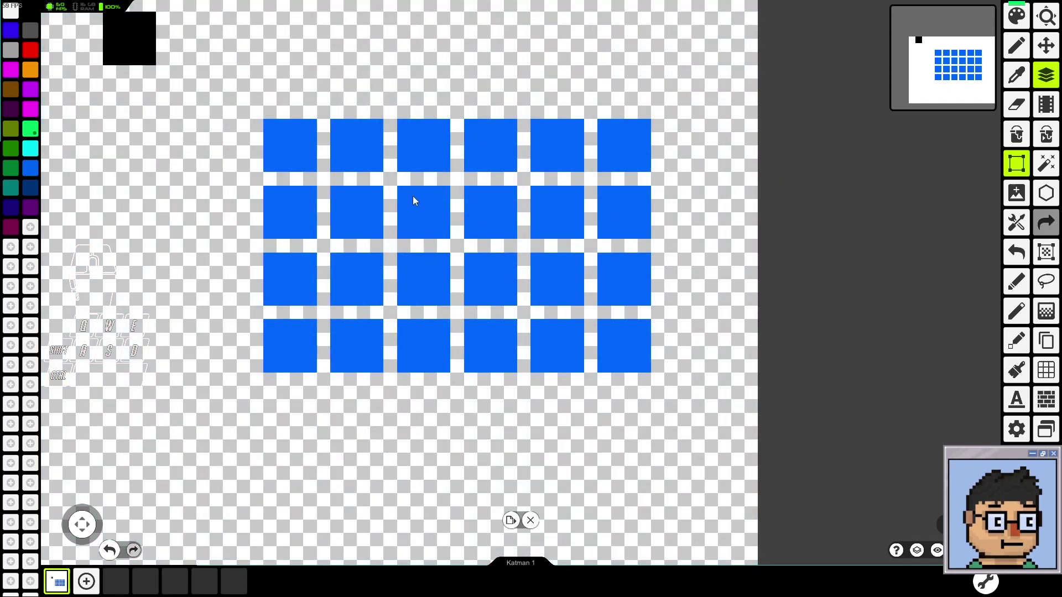
{"action": "left_click_drag", "start_coordinate": [402, 187], "coordinate": [510, 322]}
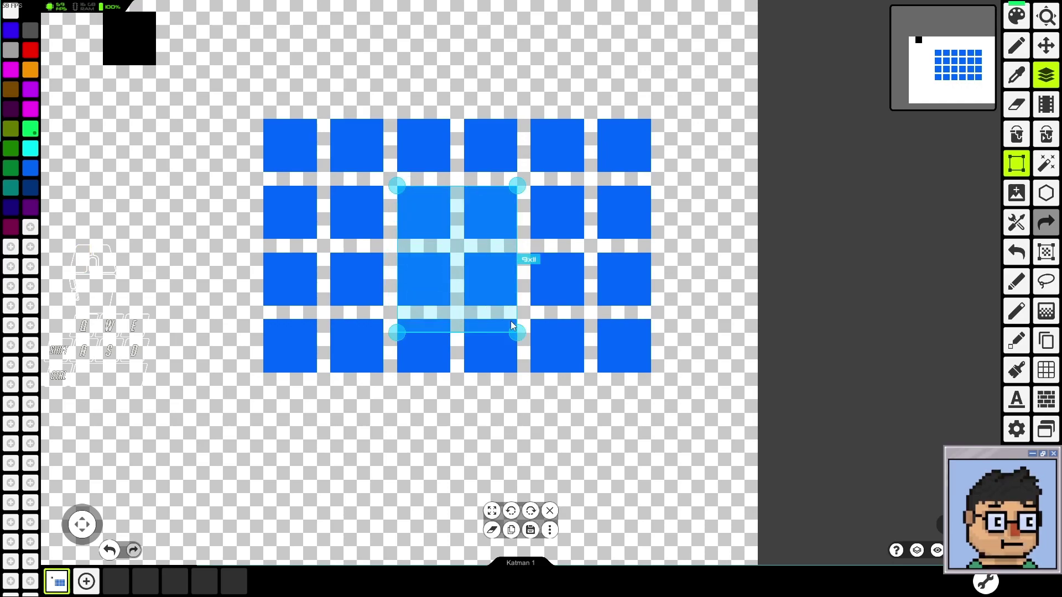
{"action": "key", "text": "Delete"}
{"action": "scroll", "coordinate": [476, 340], "scroll_direction": "up", "scroll_amount": 2}
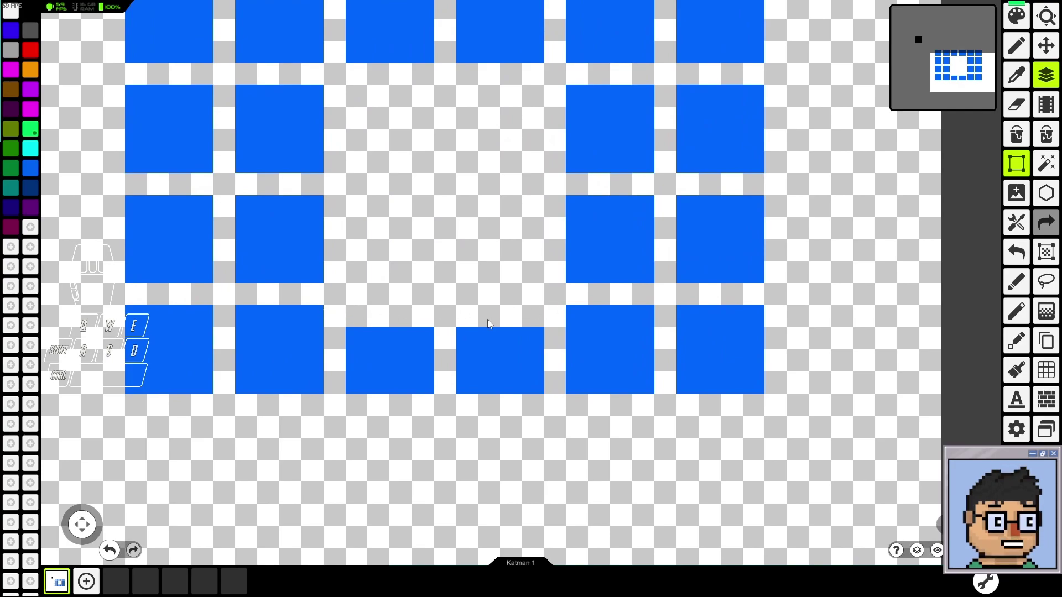
Step: Draw bright green pencil strips along the tops of the two shortened bottom squares and undo them
{"action": "key", "text": "w"}
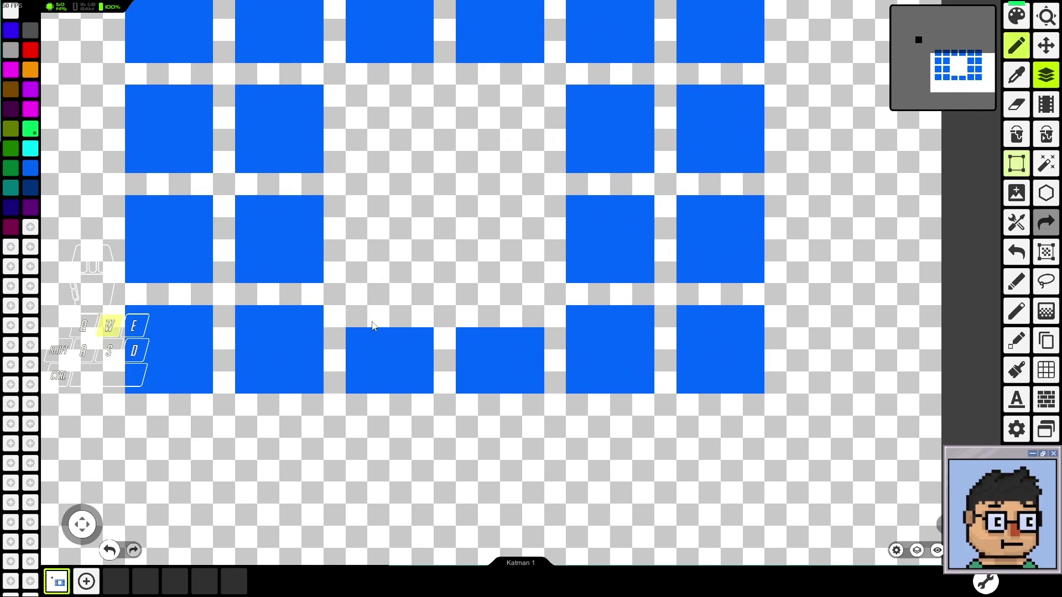
{"action": "left_click_drag", "start_coordinate": [351, 321], "coordinate": [533, 307]}
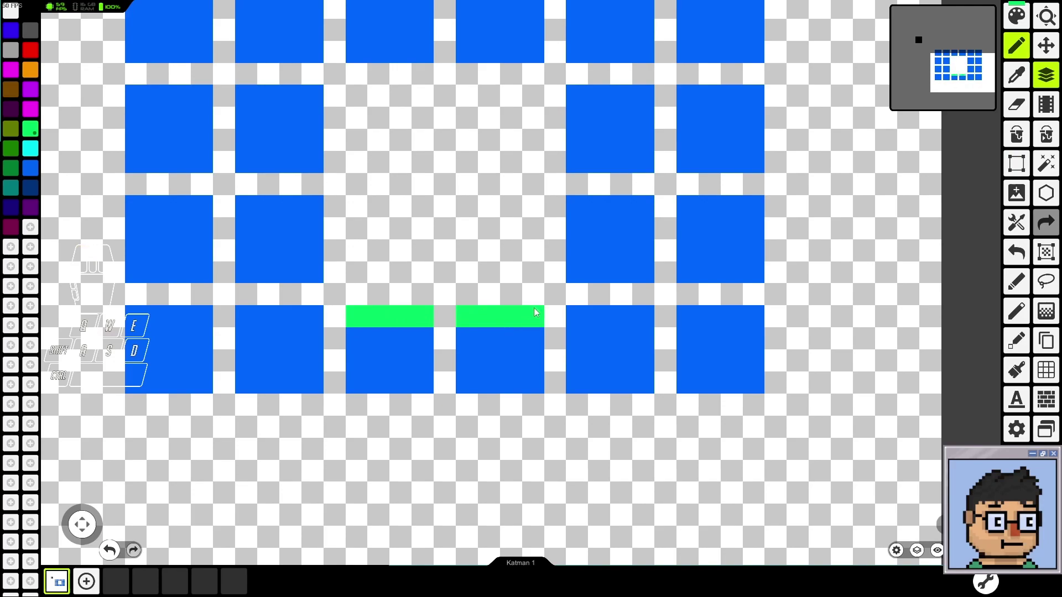
{"action": "key", "text": "ctrl+z"}
{"action": "key", "text": "ctrl+z"}
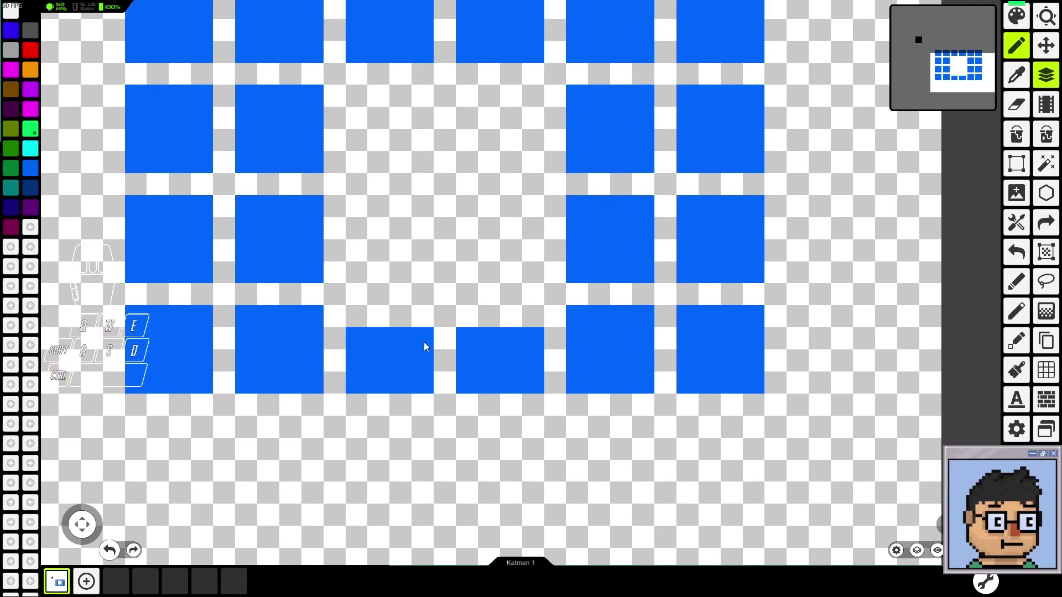
Step: Undo and redo the deletion of the center squares repeatedly, ending with the center deleted
{"action": "scroll", "coordinate": [509, 353], "scroll_direction": "down", "scroll_amount": 4}
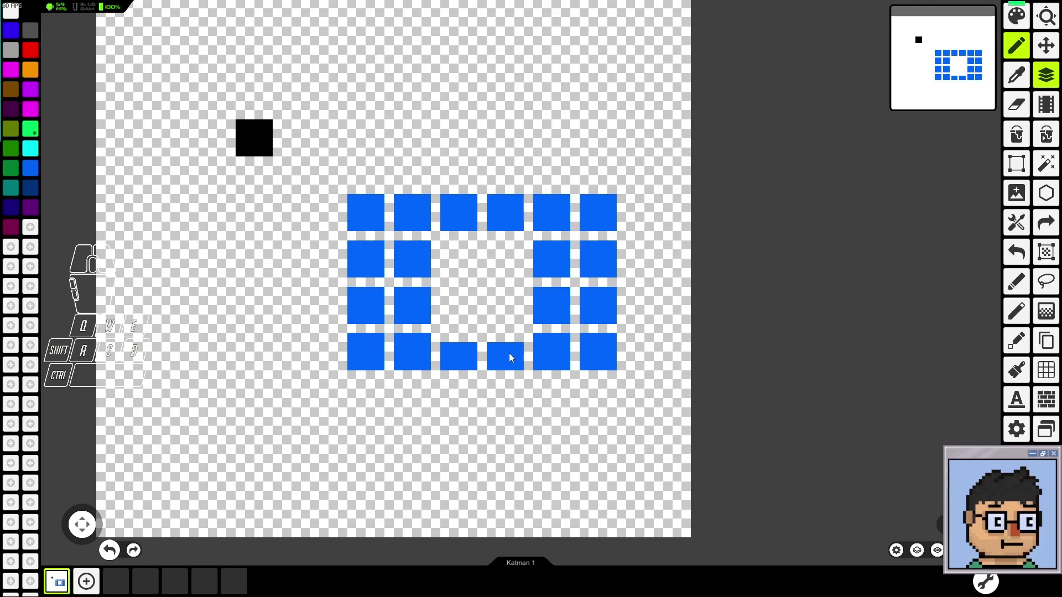
{"action": "key", "text": "ctrl"}
{"action": "key", "text": "ctrl"}
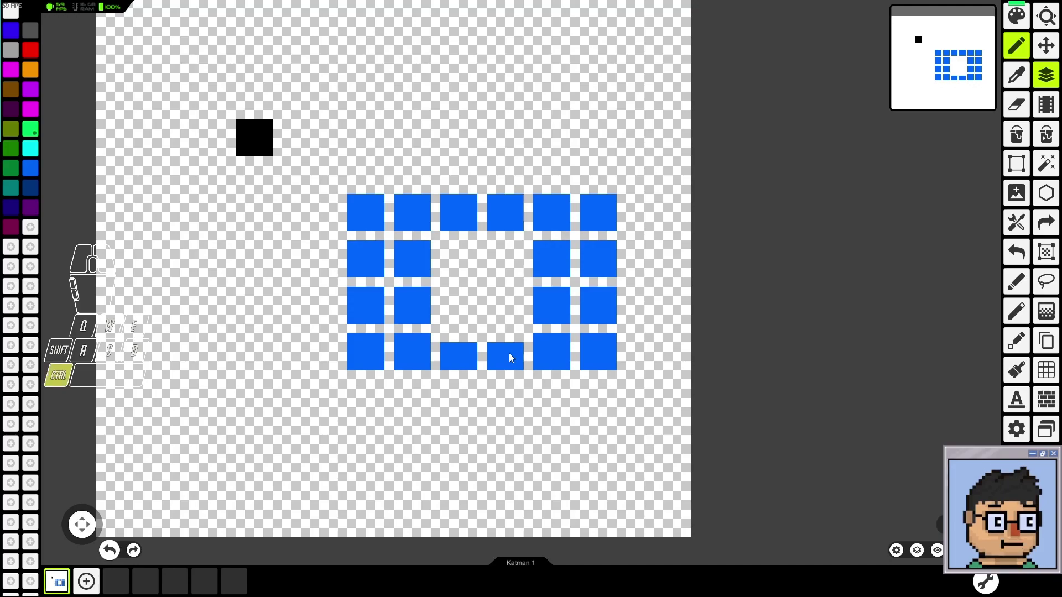
{"action": "key", "text": "ctrl+z"}
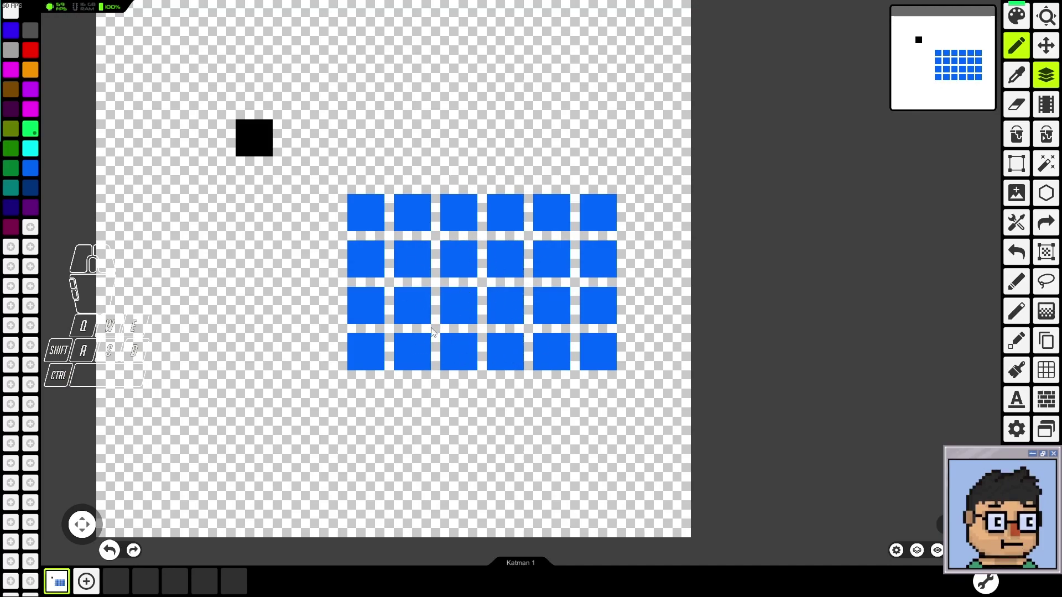
{"action": "scroll", "coordinate": [509, 350], "scroll_direction": "up", "scroll_amount": 3}
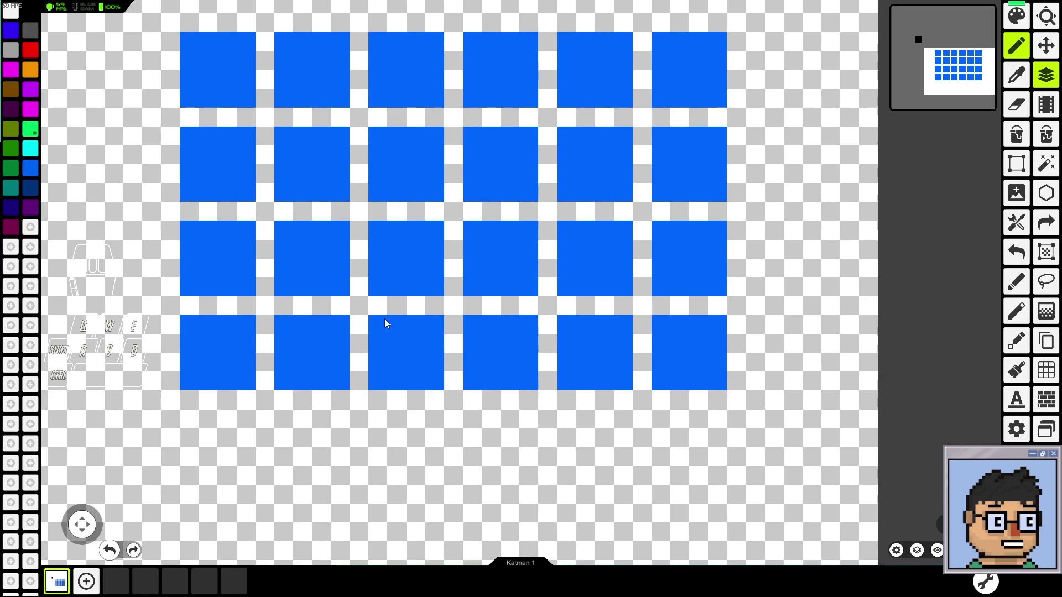
{"action": "key", "text": "ctrl+z"}
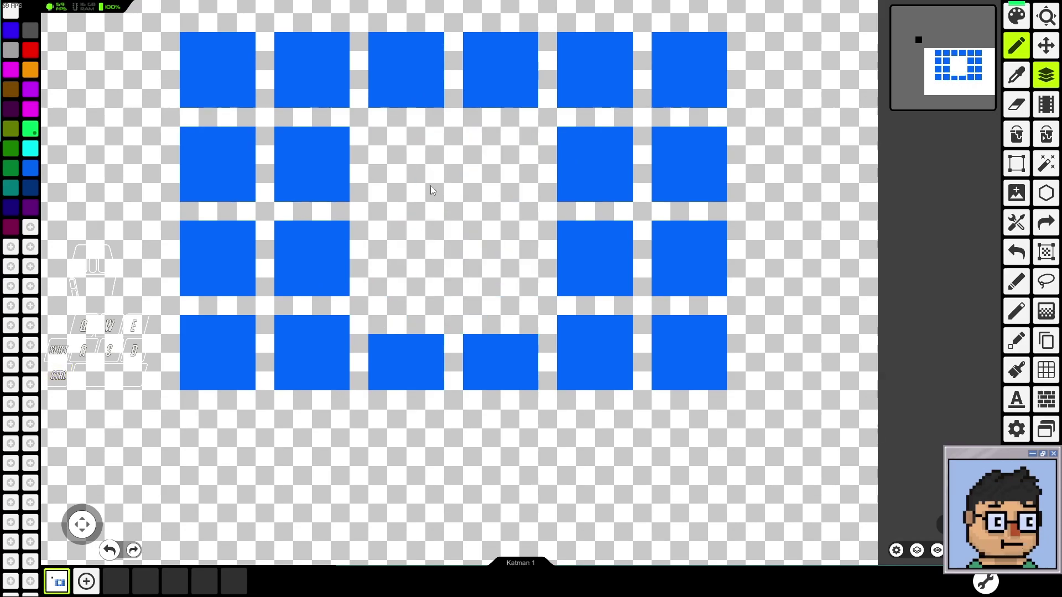
{"action": "key", "text": "ctrl"}
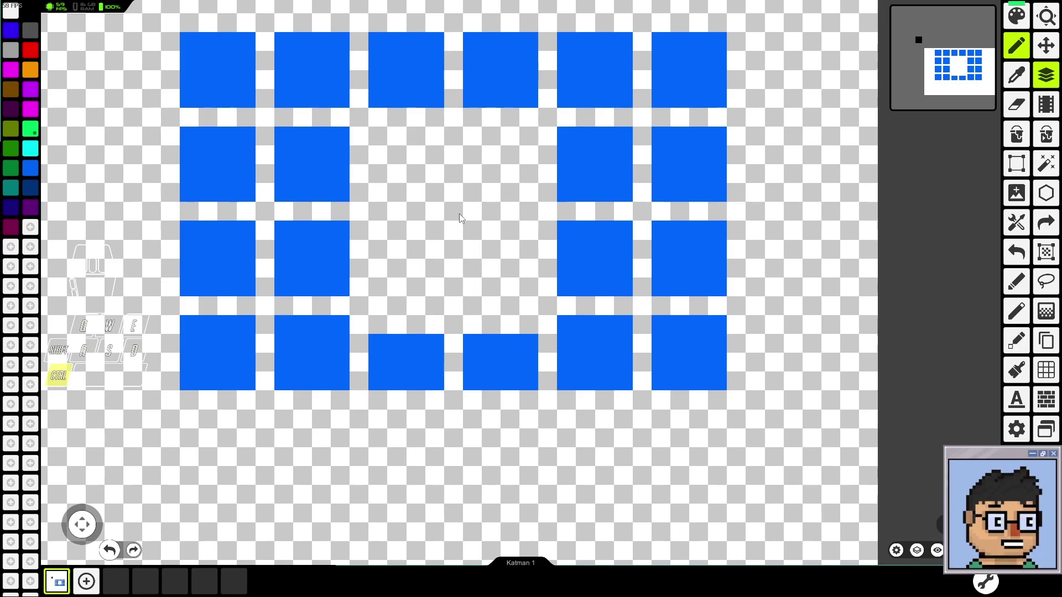
{"action": "key", "text": "ctrl+y"}
{"action": "key", "text": "ctrl+y"}
{"action": "key", "text": "ctrl+z"}
{"action": "key", "text": "ctrl+z"}
{"action": "scroll", "coordinate": [458, 214], "scroll_direction": "down", "scroll_amount": 3}
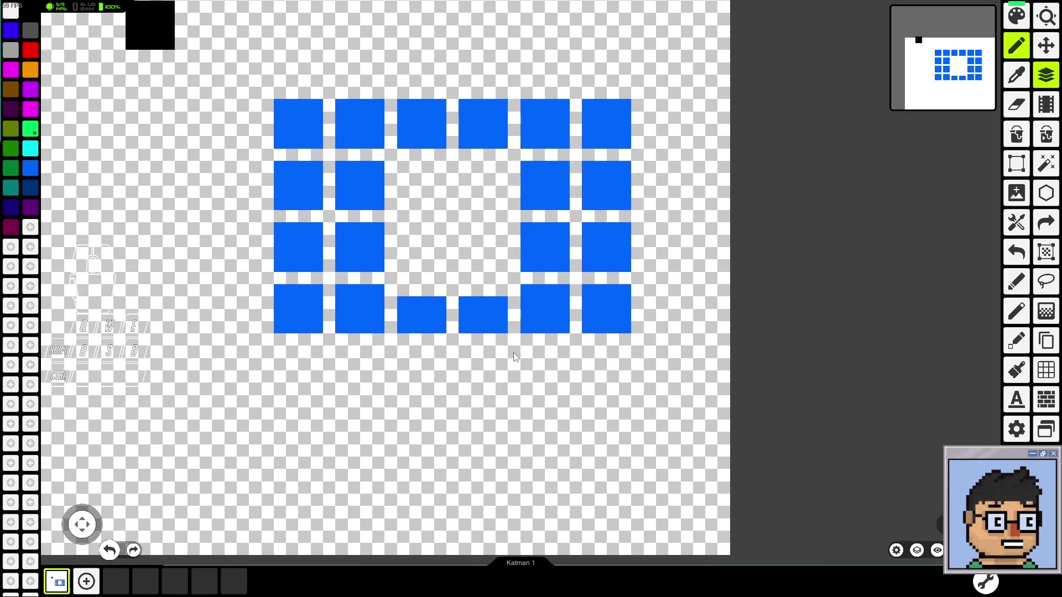
Step: Undo and redo the edits to the grid's center and bottom row until all squares are filled blue
{"action": "key", "text": "ctrl"}
{"action": "key", "text": "ctrl+z"}
{"action": "key", "text": "ctrl+z"}
{"action": "key", "text": "ctrl+z"}
{"action": "key", "text": "ctrl+y"}
{"action": "key", "text": "ctrl+y"}
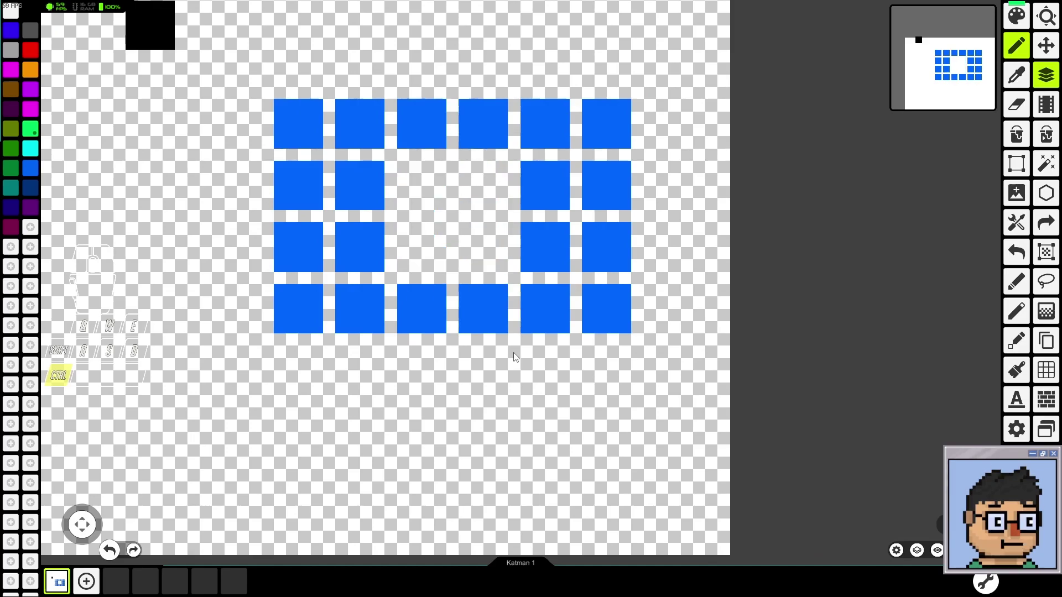
{"action": "key", "text": "ctrl+y"}
{"action": "key", "text": "ctrl+y"}
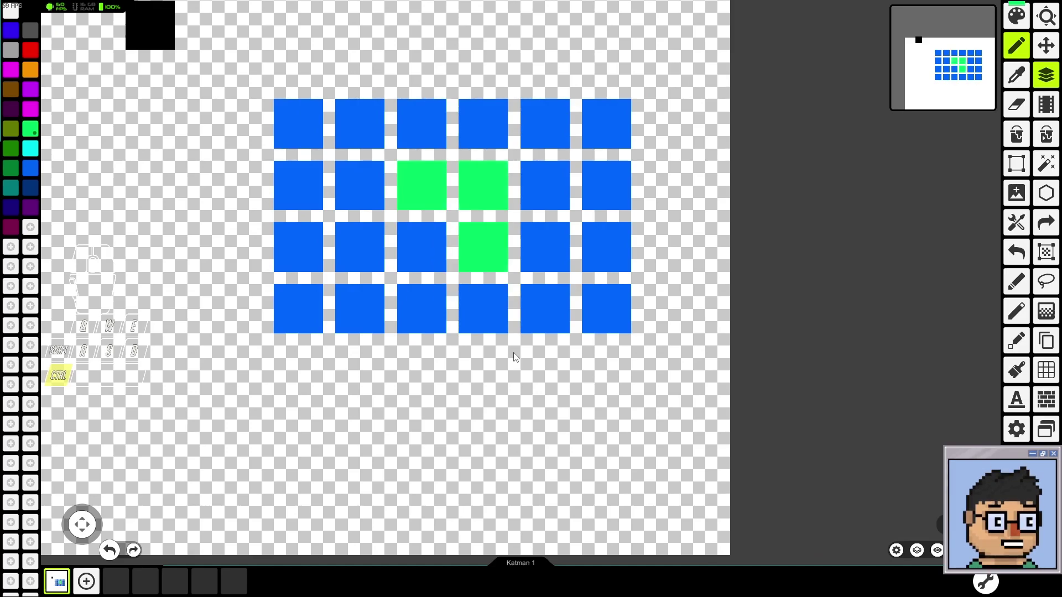
{"action": "key", "text": "ctrl+y"}
{"action": "key", "text": "ctrl+y"}
{"action": "key", "text": "ctrl+y"}
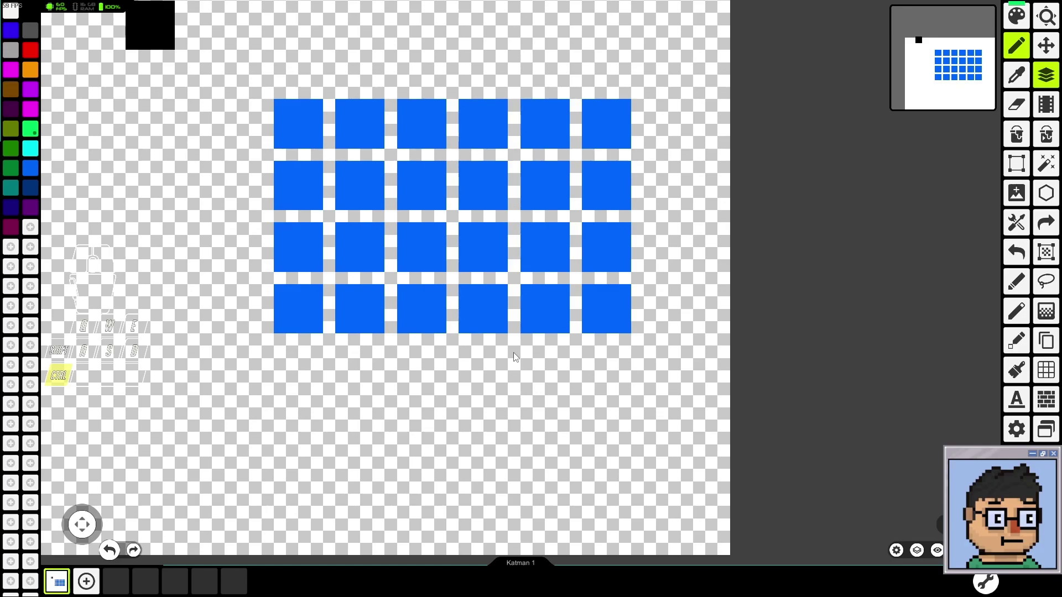
Step: Undo the green fills, the pencil strips and the center deletion one by one, back to the complete all-blue grid
{"action": "key", "text": "ctrl+z"}
{"action": "key", "text": "ctrl+z"}
{"action": "key", "text": "ctrl+z"}
{"action": "key", "text": "ctrl+z"}
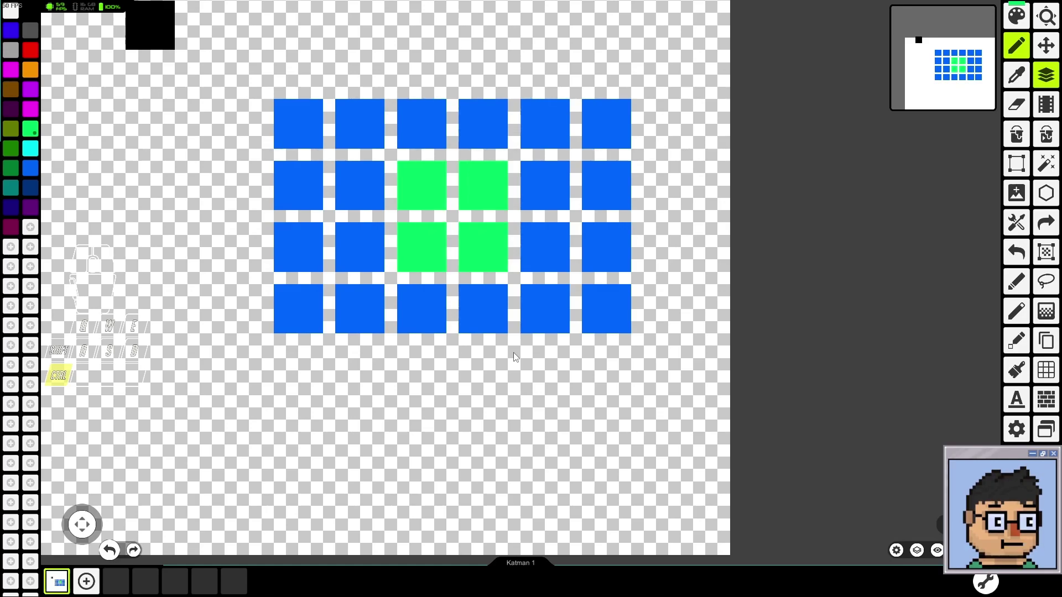
{"action": "key", "text": "ctrl+z"}
{"action": "key", "text": "ctrl+z"}
{"action": "key", "text": "ctrl+z"}
{"action": "key", "text": "ctrl+z"}
{"action": "key", "text": "ctrl+z"}
{"action": "key", "text": "ctrl+z"}
{"action": "key", "text": "ctrl+z"}
{"action": "key", "text": "ctrl+z"}
{"action": "key", "text": "ctrl+z"}
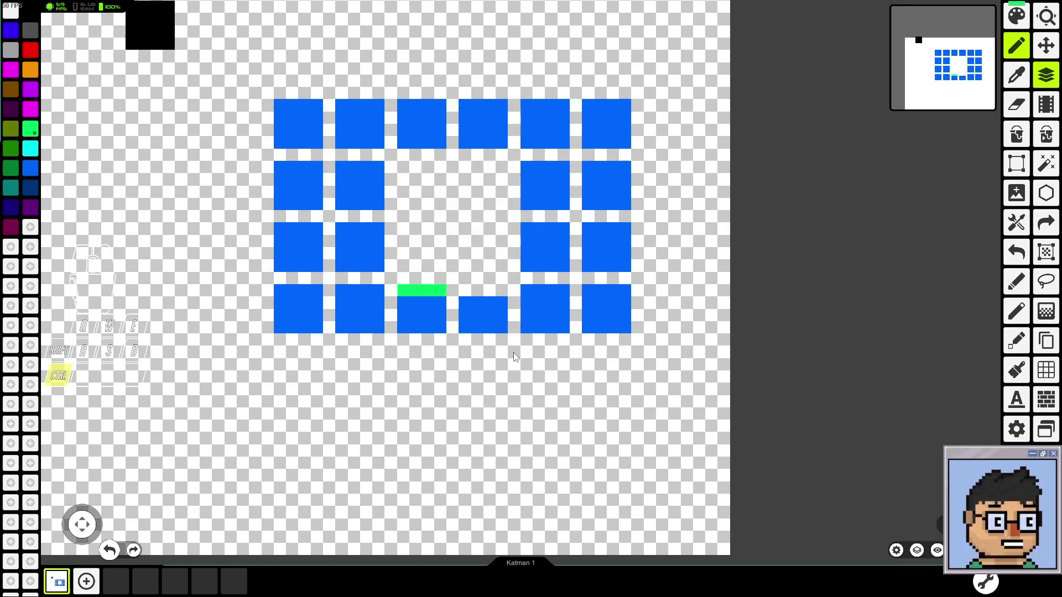
{"action": "key", "text": "ctrl+z"}
{"action": "key", "text": "ctrl+z"}
{"action": "key", "text": "ctrl+z"}
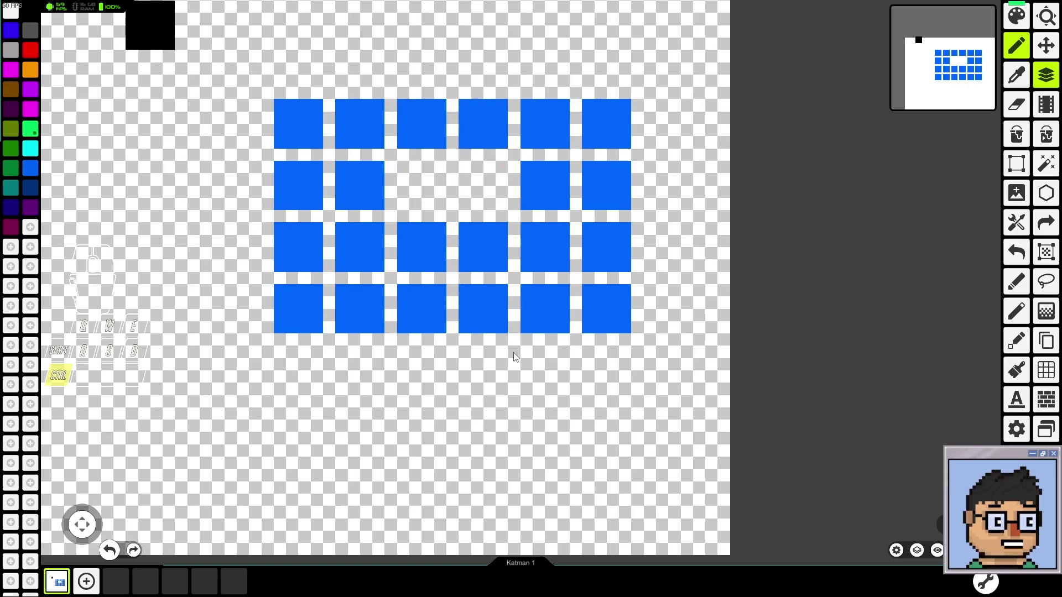
{"action": "key", "text": "ctrl+z"}
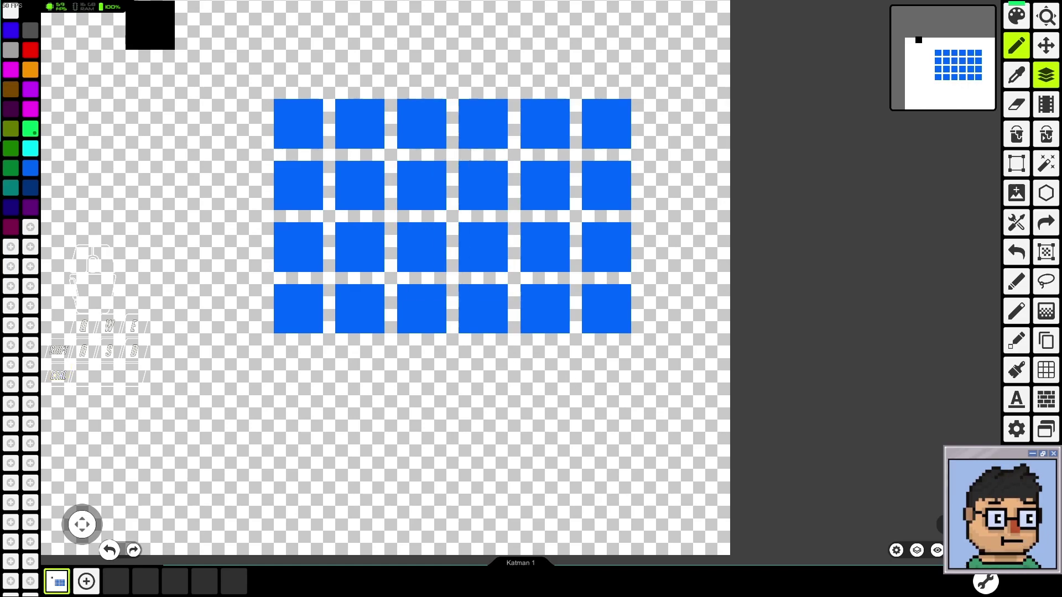
Step: Examine the keyboard shortcut list in the system settings, from copy and paste down to opening and saving files, and close it
{"action": "left_click", "coordinate": [1016, 429]}
{"action": "left_click", "coordinate": [526, 550]}
{"action": "scroll", "coordinate": [522, 333], "scroll_direction": "down", "scroll_amount": 1}
{"action": "scroll", "coordinate": [522, 333], "scroll_direction": "up", "scroll_amount": 1}
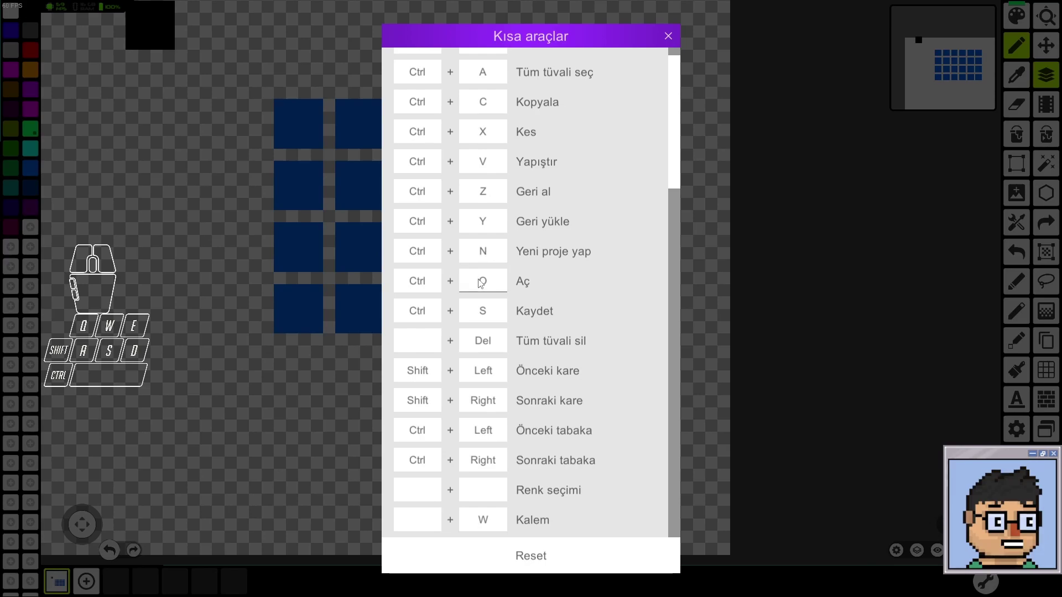
{"action": "left_click", "coordinate": [668, 36]}
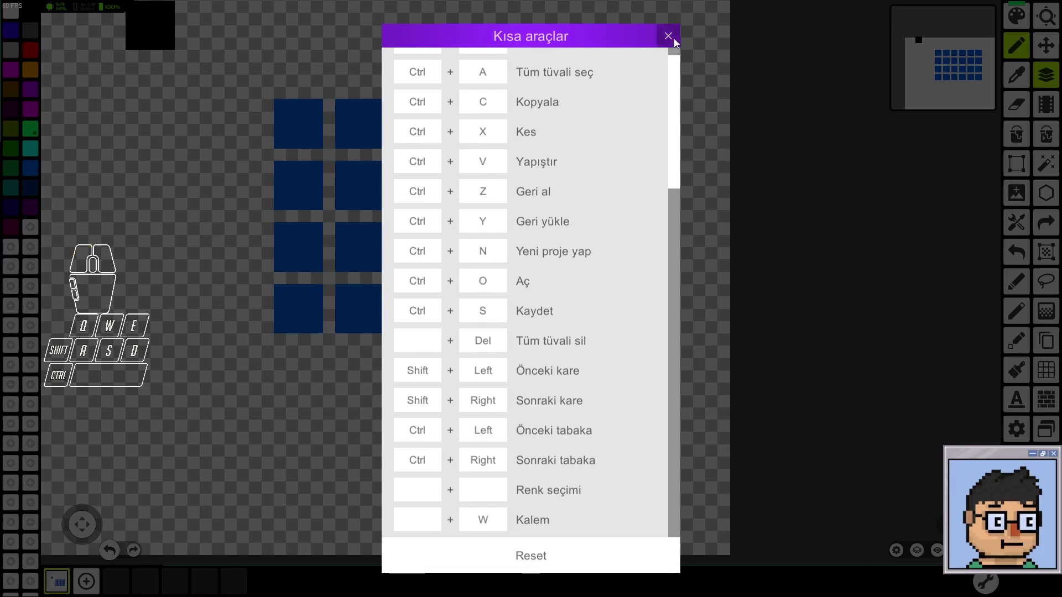
Step: Open the image kutu.png from the surat folder
{"action": "key", "text": "ctrl"}
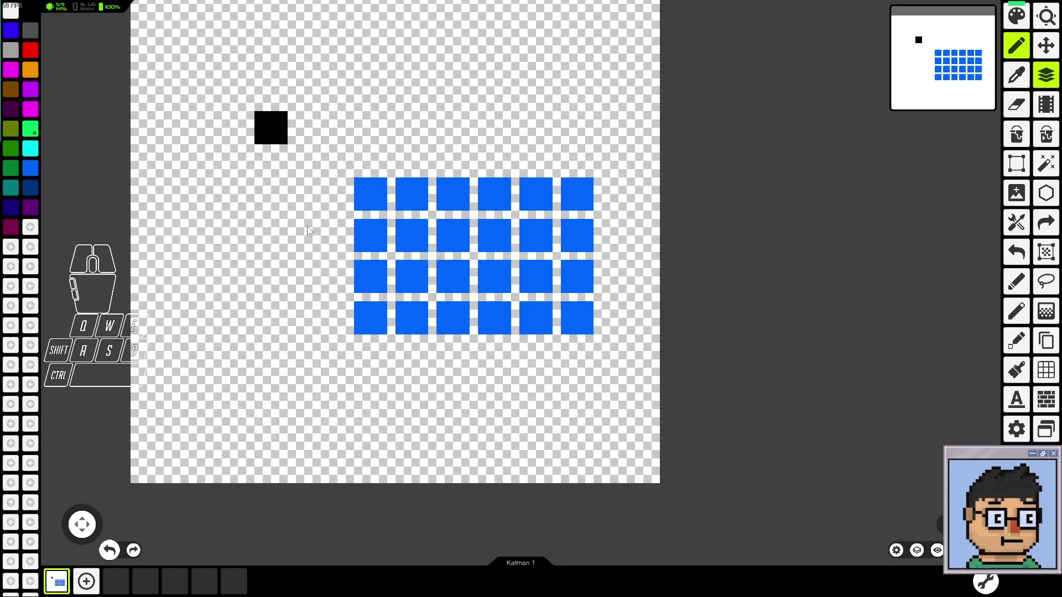
{"action": "key", "text": "ctrl"}
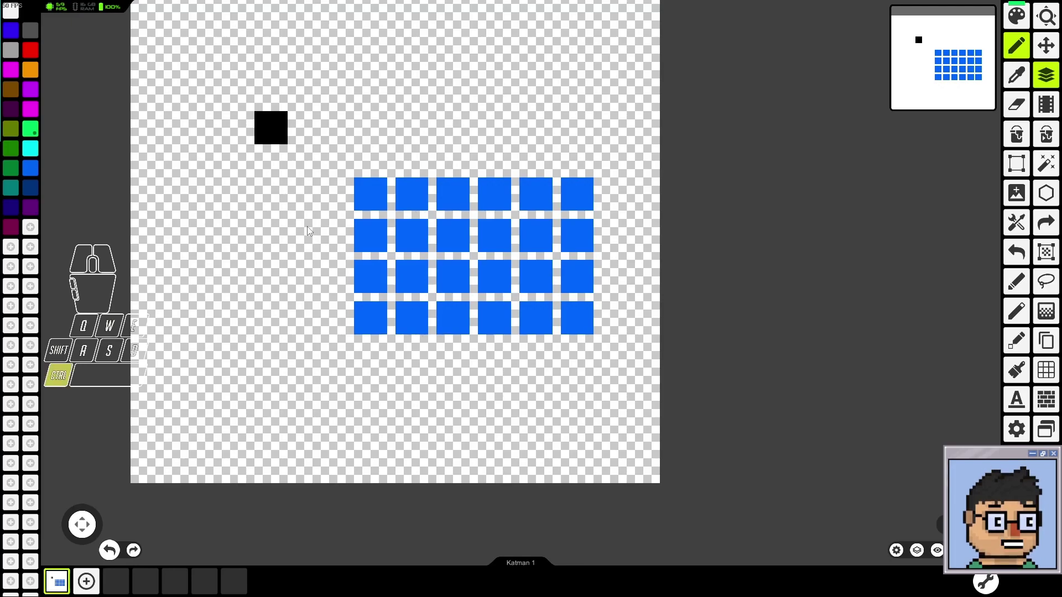
{"action": "key", "text": "ctrl+o"}
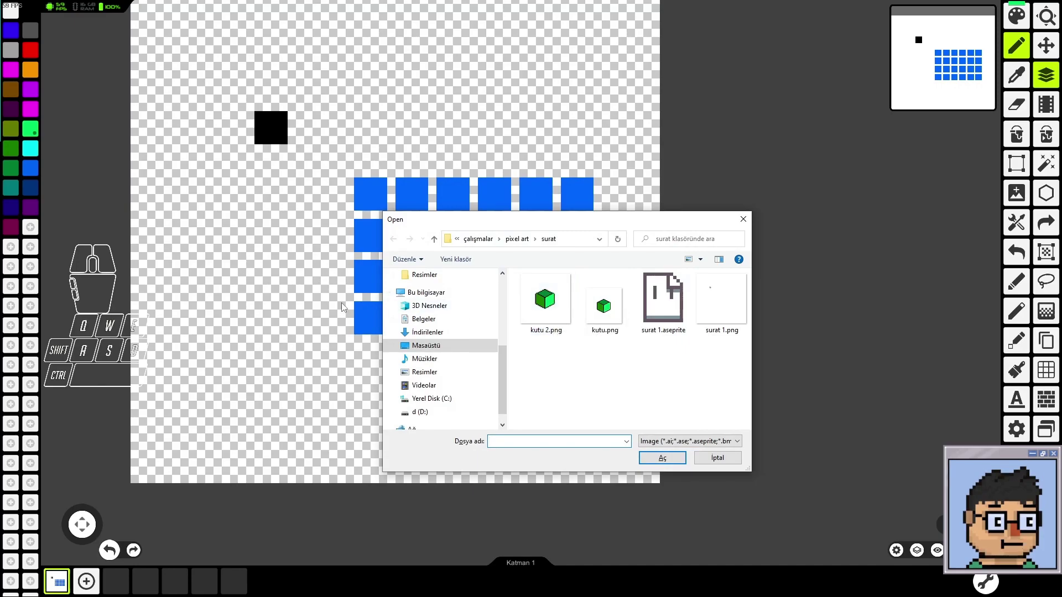
{"action": "double_click", "coordinate": [609, 308]}
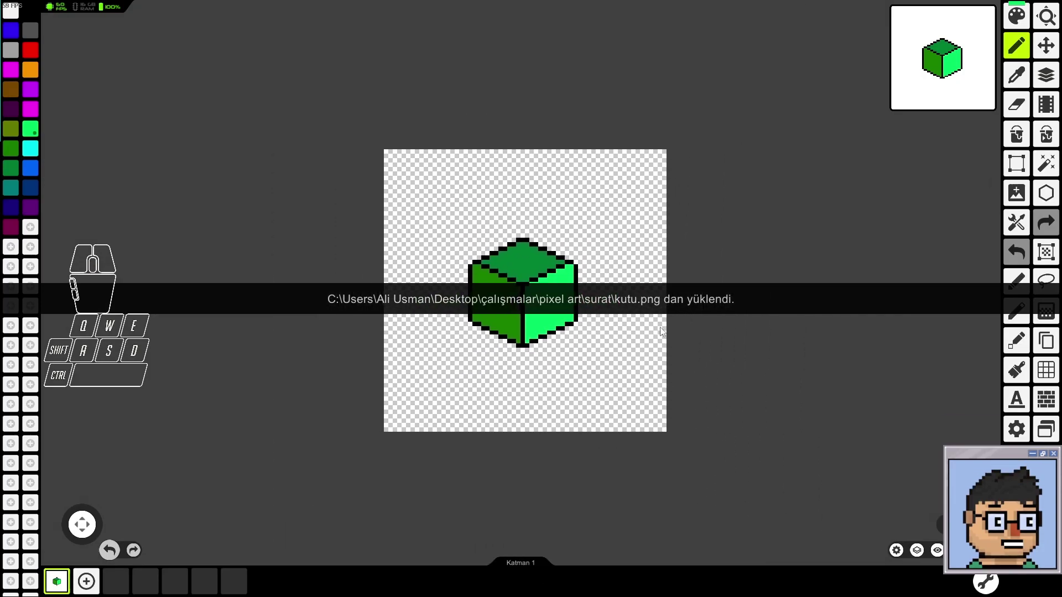
{"action": "scroll", "coordinate": [566, 269], "scroll_direction": "up", "scroll_amount": 2}
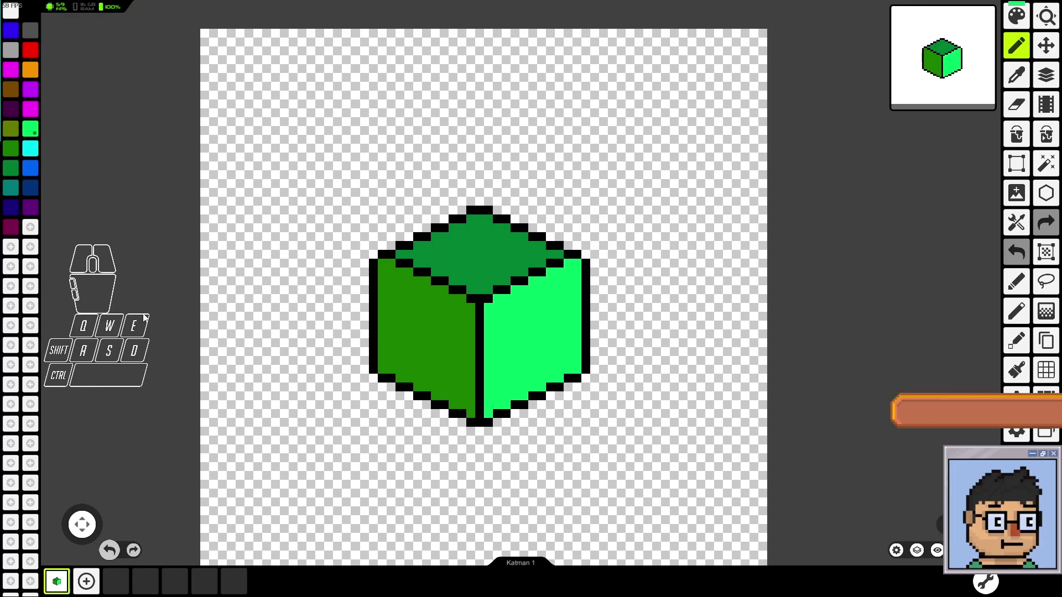
Step: Check the keyboard shortcuts for new project, open and save in the settings and close the list
{"action": "key", "text": "ctrl"}
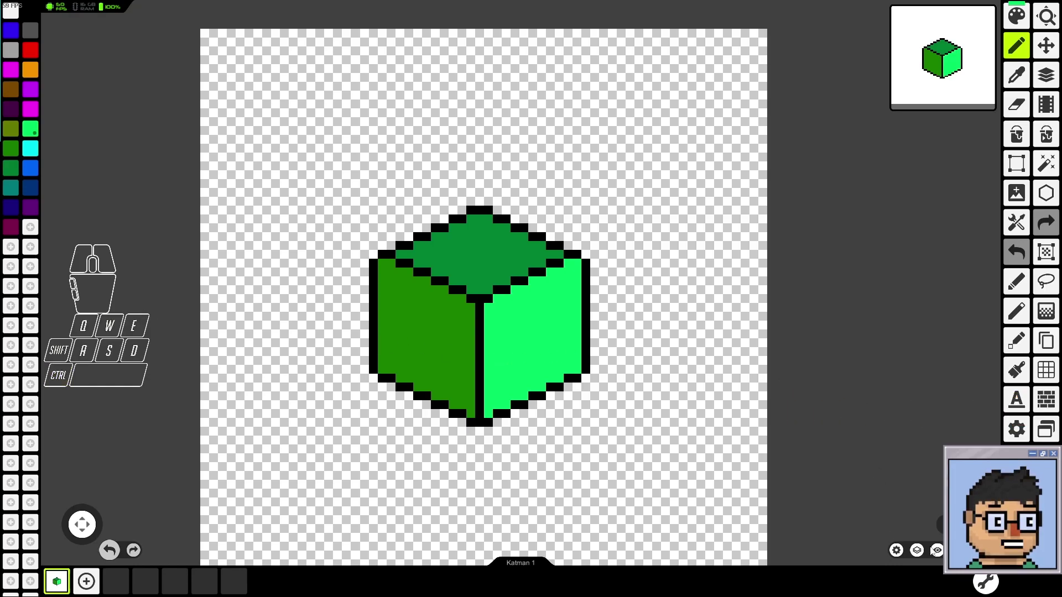
{"action": "left_click", "coordinate": [1016, 429]}
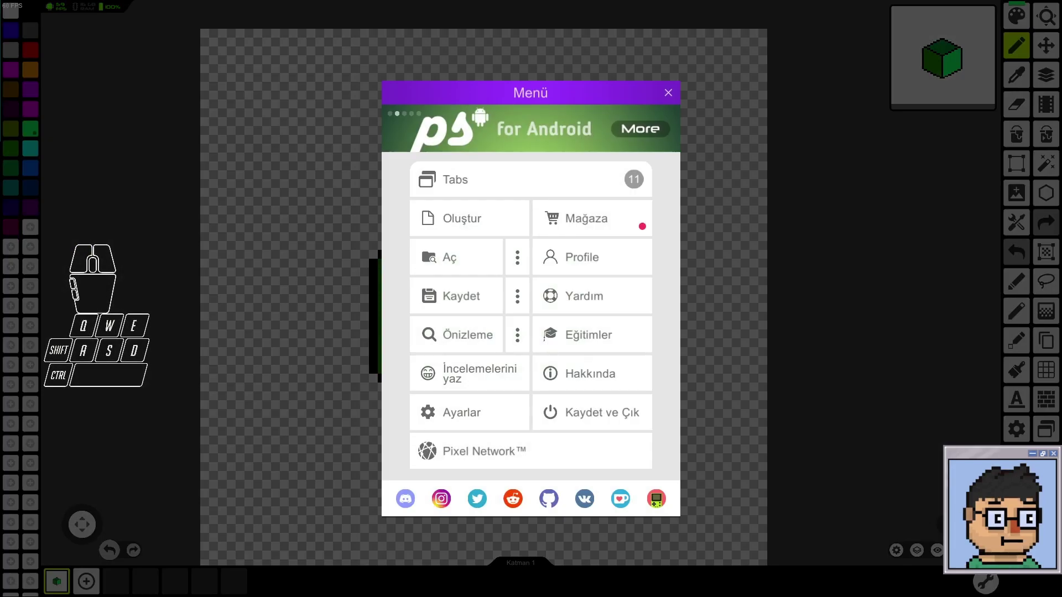
{"action": "left_click", "coordinate": [669, 92]}
{"action": "left_click", "coordinate": [1017, 429]}
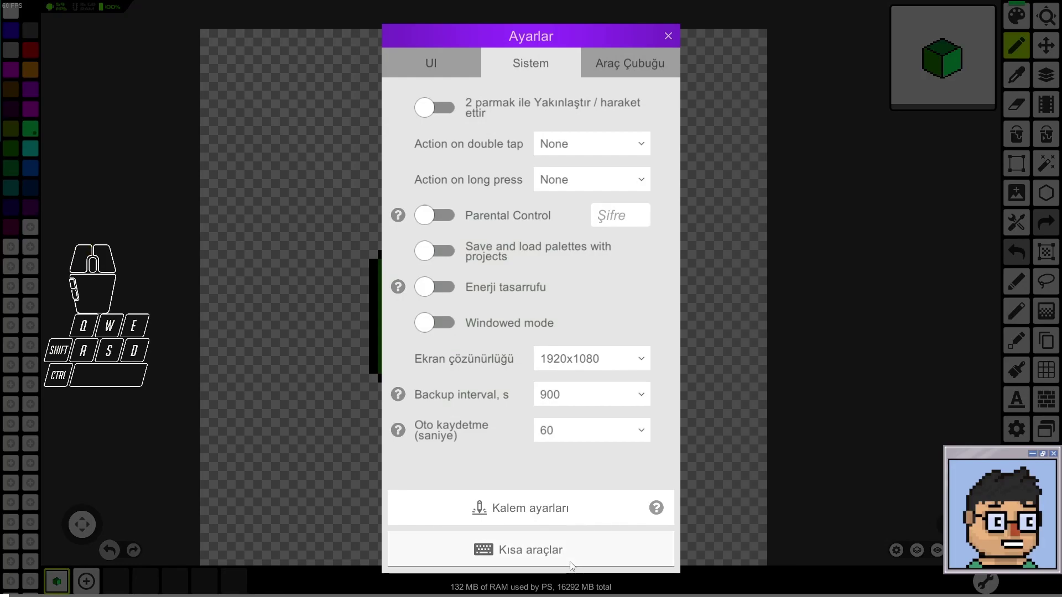
{"action": "left_click", "coordinate": [554, 553]}
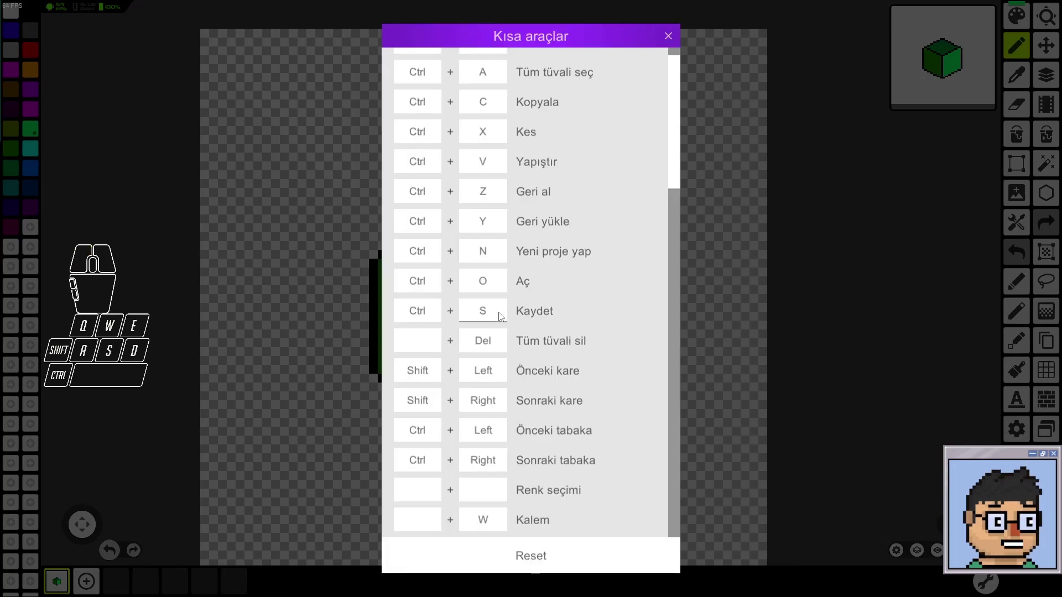
{"action": "left_click", "coordinate": [682, 35]}
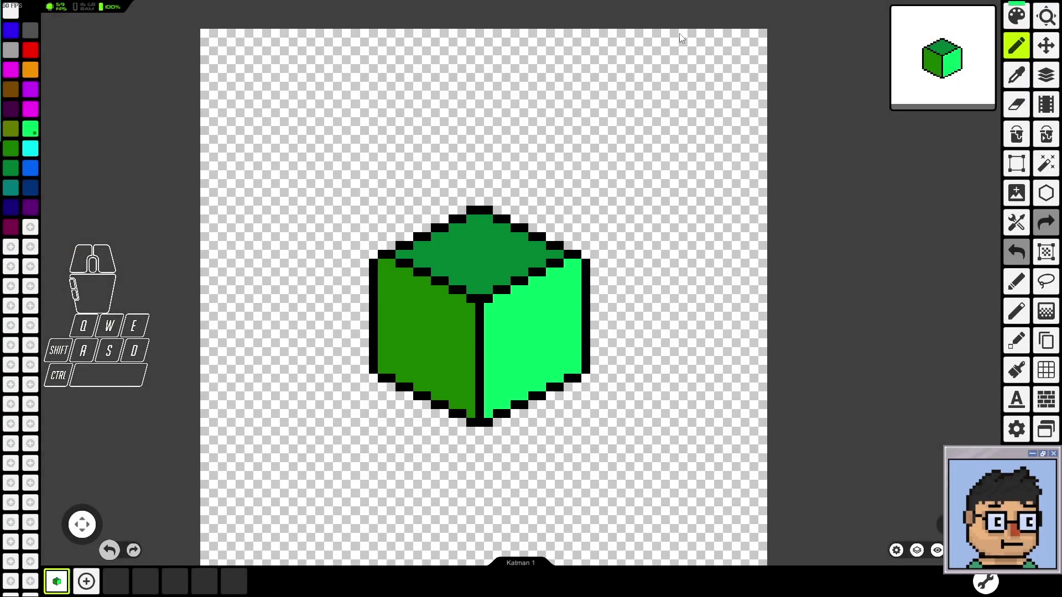
{"action": "key", "text": "ctrl"}
{"action": "key", "text": "ctrl"}
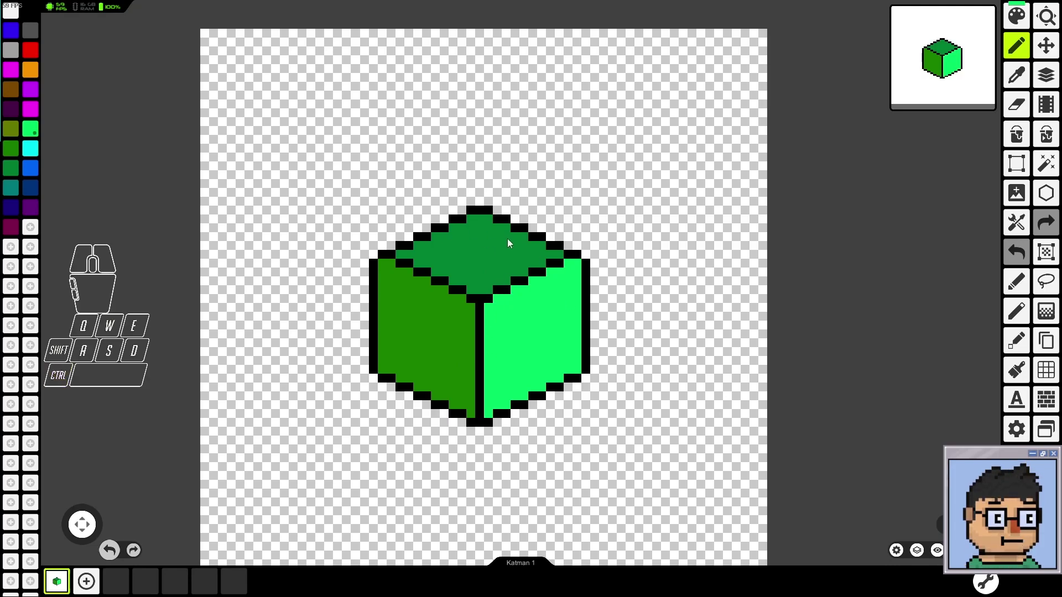
{"action": "left_click", "coordinate": [984, 581]}
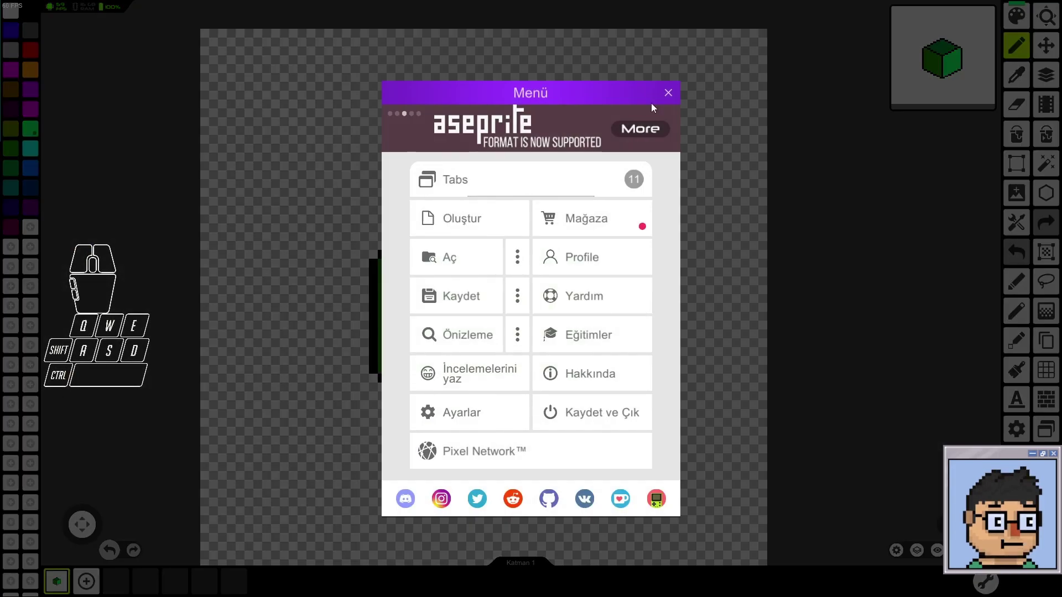
{"action": "left_click", "coordinate": [667, 93]}
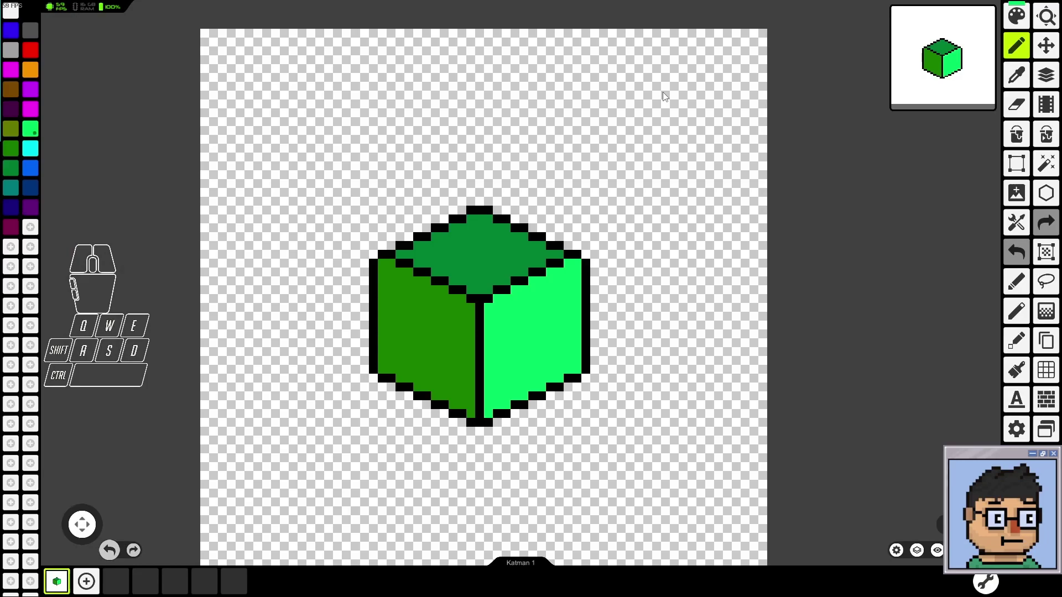
Step: Create a new 64 x 64 px project with a transparent background
{"action": "key", "text": "ctrl"}
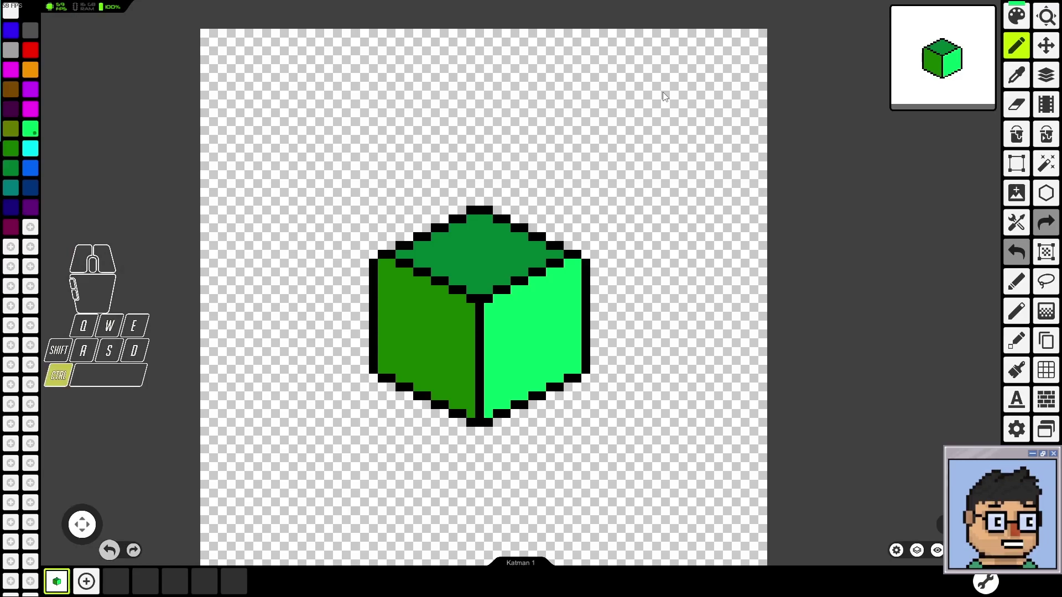
{"action": "key", "text": "ctrl+n"}
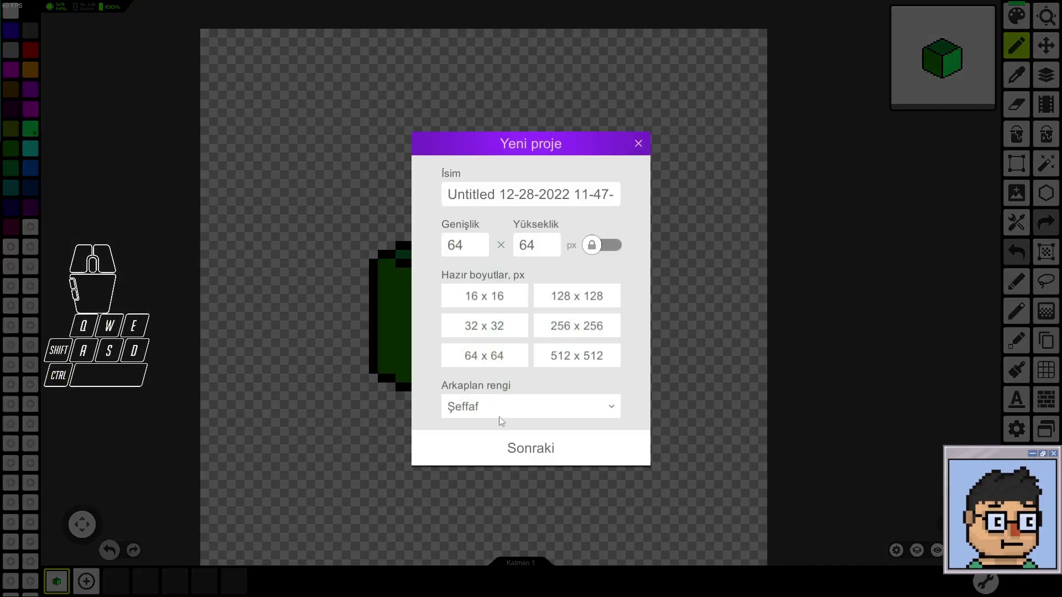
{"action": "left_click", "coordinate": [504, 367]}
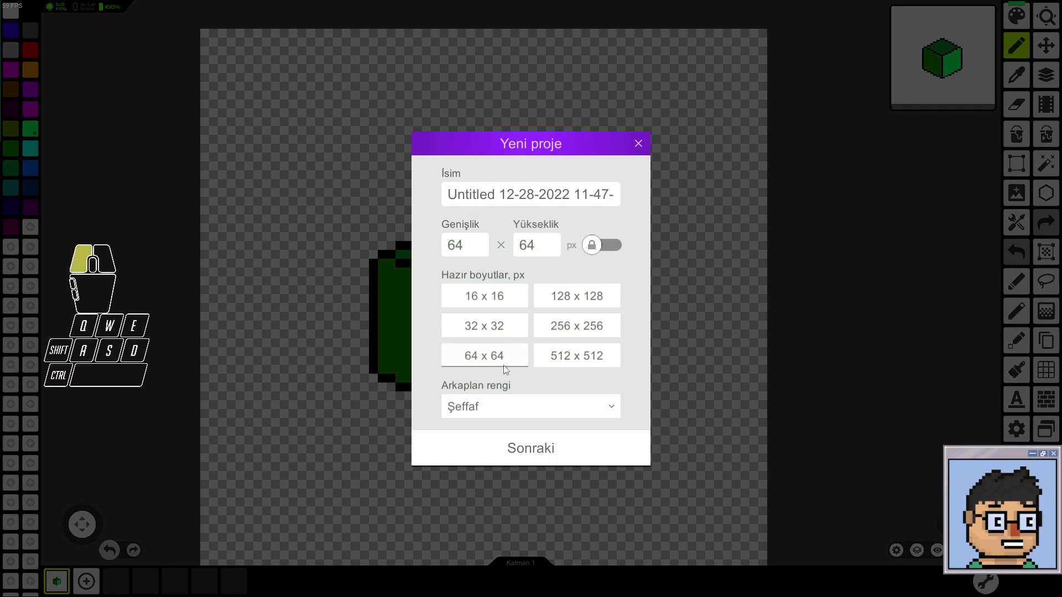
{"action": "left_click", "coordinate": [569, 446]}
{"action": "left_click", "coordinate": [472, 425]}
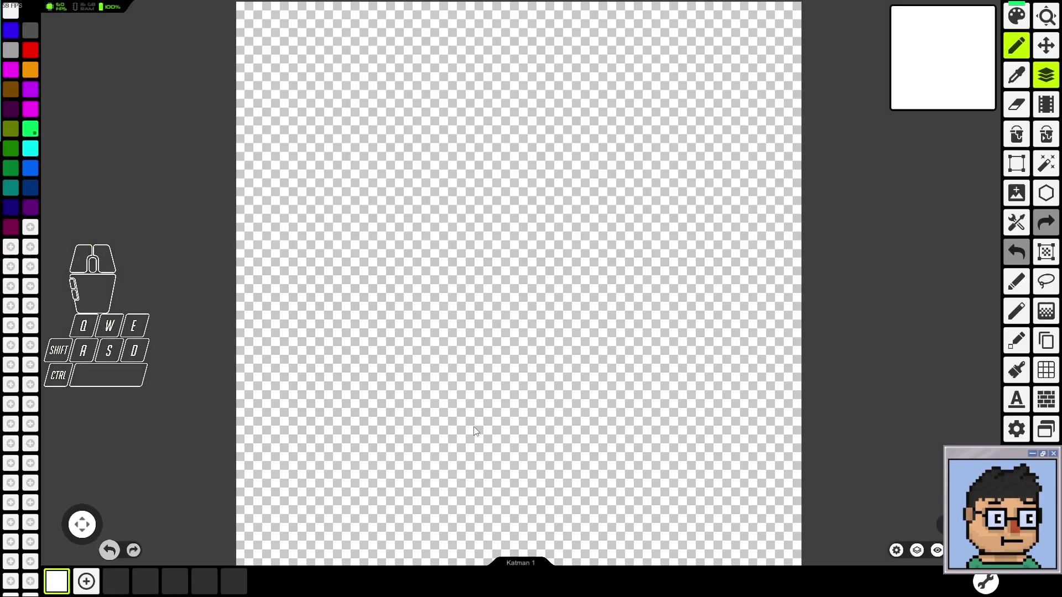
Step: Paste the copied pair of blue squares and place it slightly above the center of the blank canvas
{"action": "scroll", "coordinate": [525, 310], "scroll_direction": "down", "scroll_amount": 3}
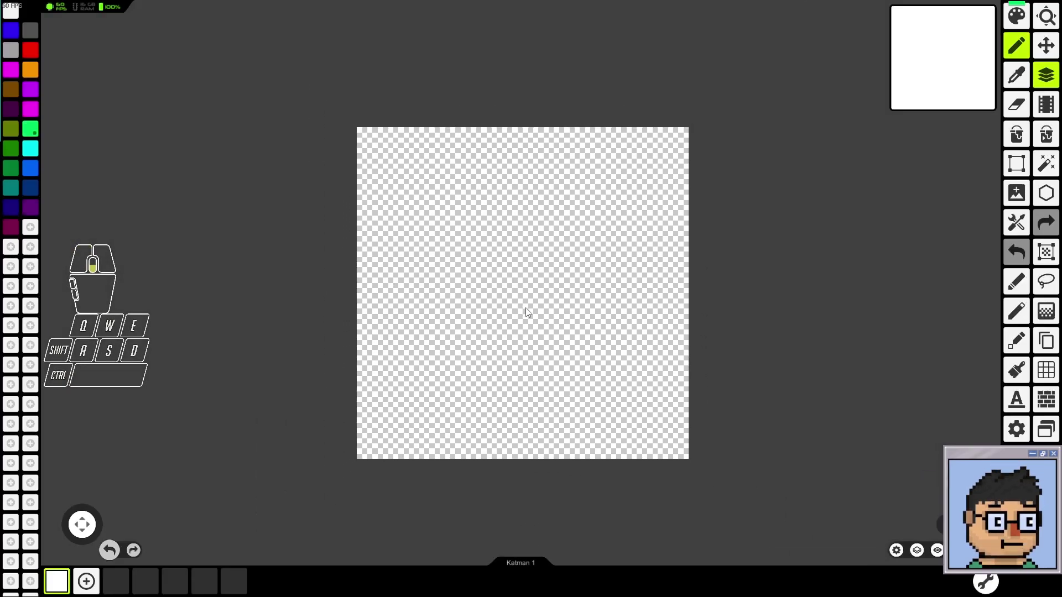
{"action": "scroll", "coordinate": [543, 314], "scroll_direction": "up", "scroll_amount": 1}
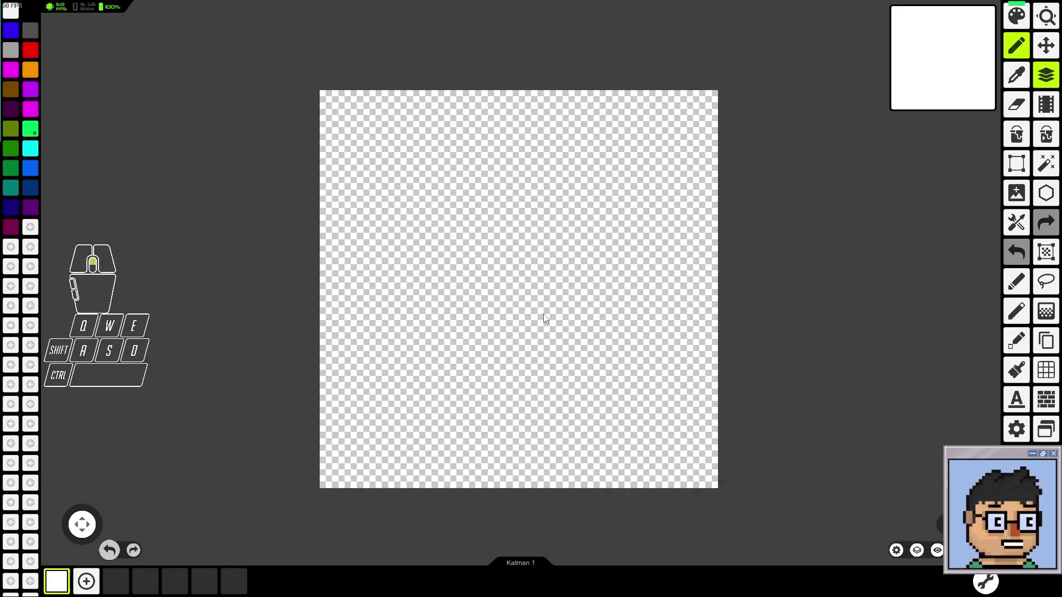
{"action": "key", "text": "ctrl+v"}
{"action": "left_click_drag", "start_coordinate": [564, 346], "coordinate": [513, 257]}
{"action": "left_click", "coordinate": [499, 342]}
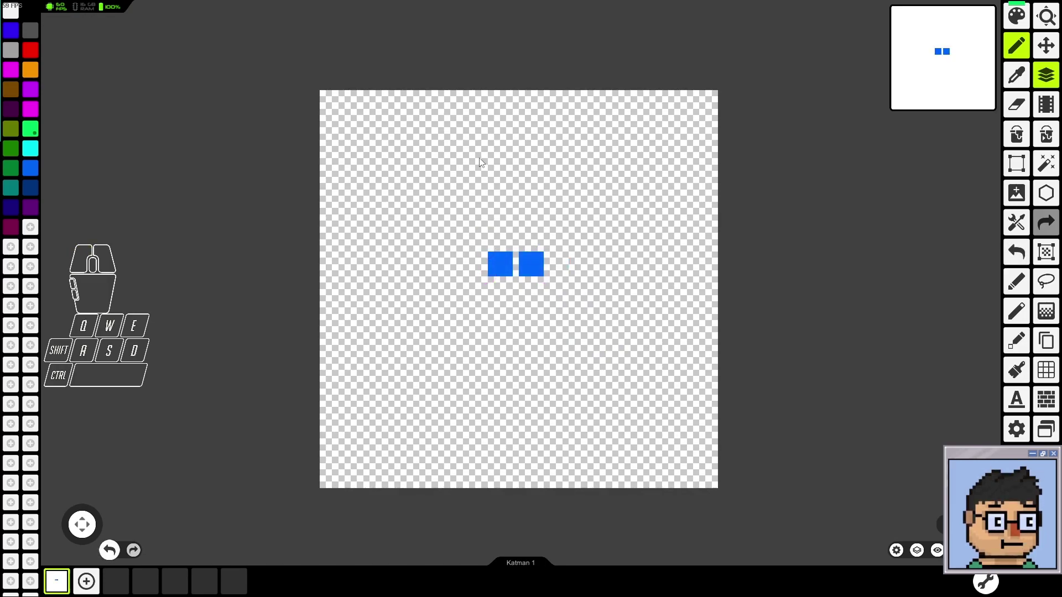
Step: Examine the scale choices and additional image formats offered for saving the project, and close the dialogs without saving
{"action": "key", "text": "Escape"}
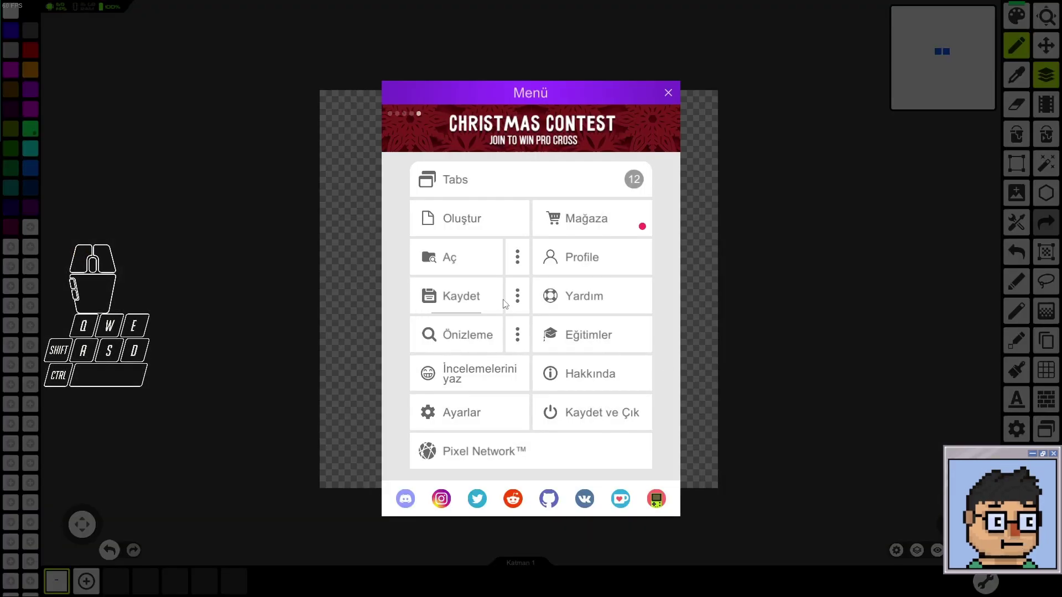
{"action": "key", "text": "Escape"}
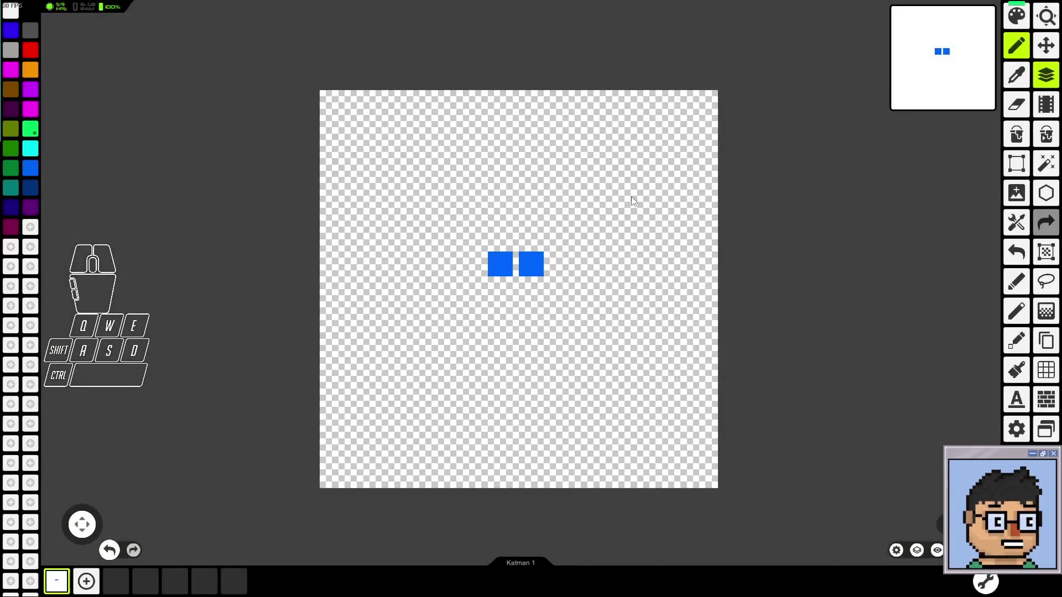
{"action": "key", "text": "ctrl+s"}
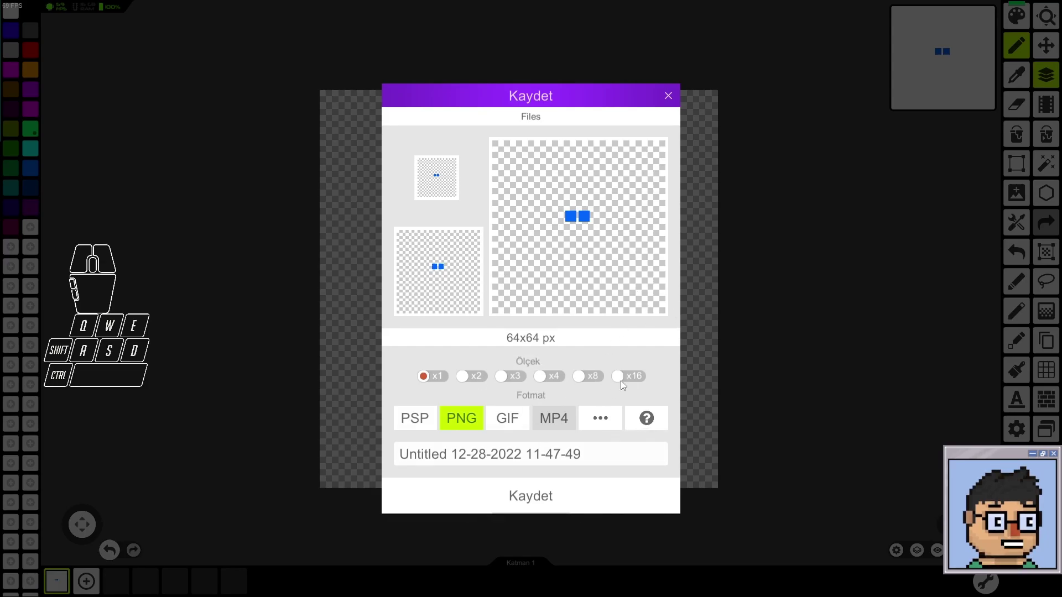
{"action": "left_click", "coordinate": [599, 421]}
{"action": "left_click", "coordinate": [600, 417]}
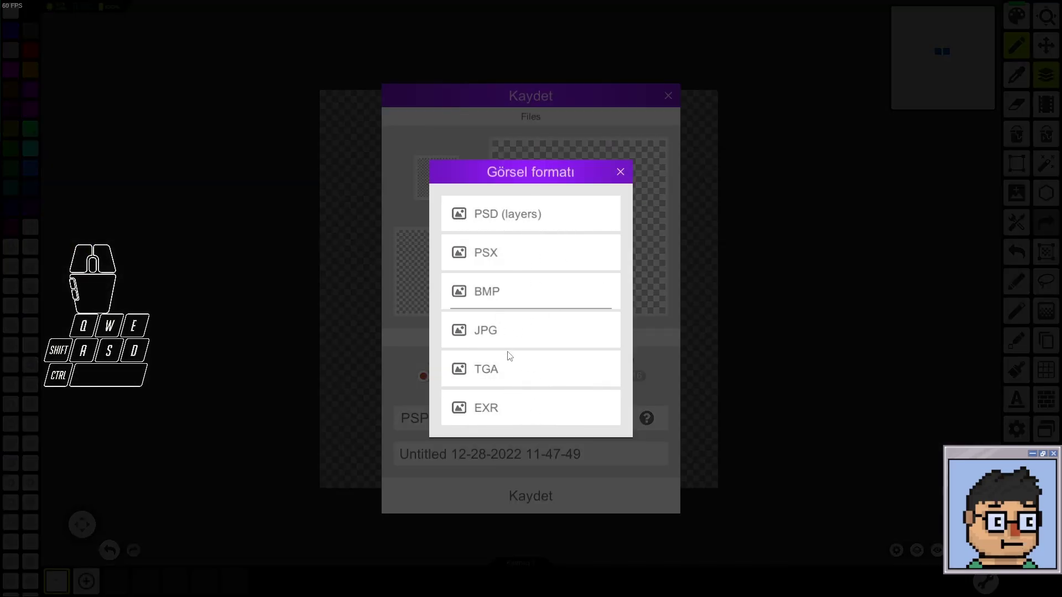
{"action": "left_click", "coordinate": [619, 171]}
{"action": "left_click", "coordinate": [672, 99]}
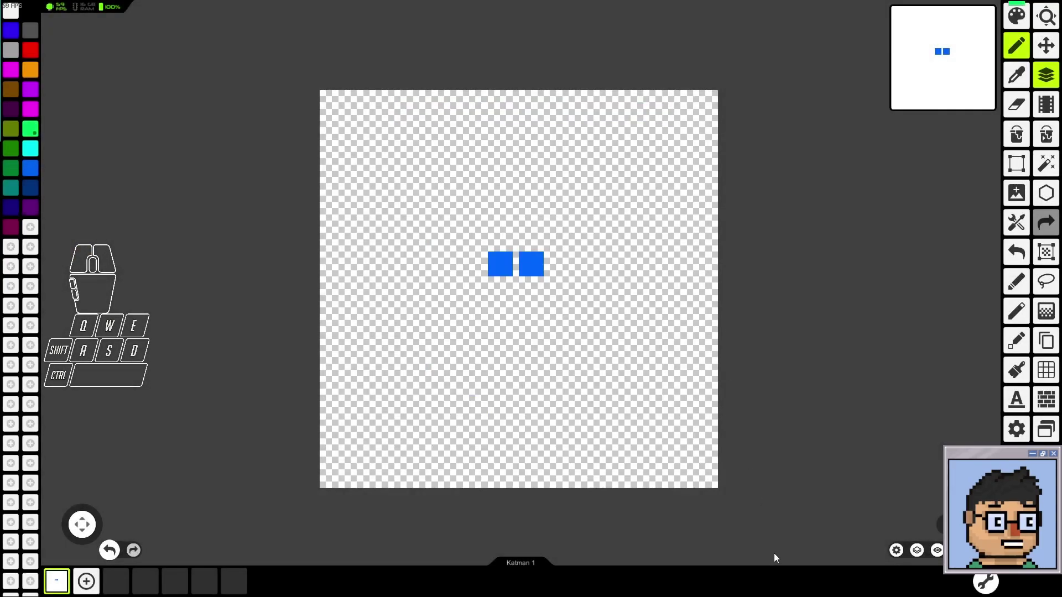
Step: Examine the keyboard shortcuts for clearing the canvas, switching frames and layers, and selecting tools, and close the list
{"action": "left_click", "coordinate": [957, 524]}
{"action": "left_click", "coordinate": [668, 92]}
{"action": "left_click", "coordinate": [1015, 429]}
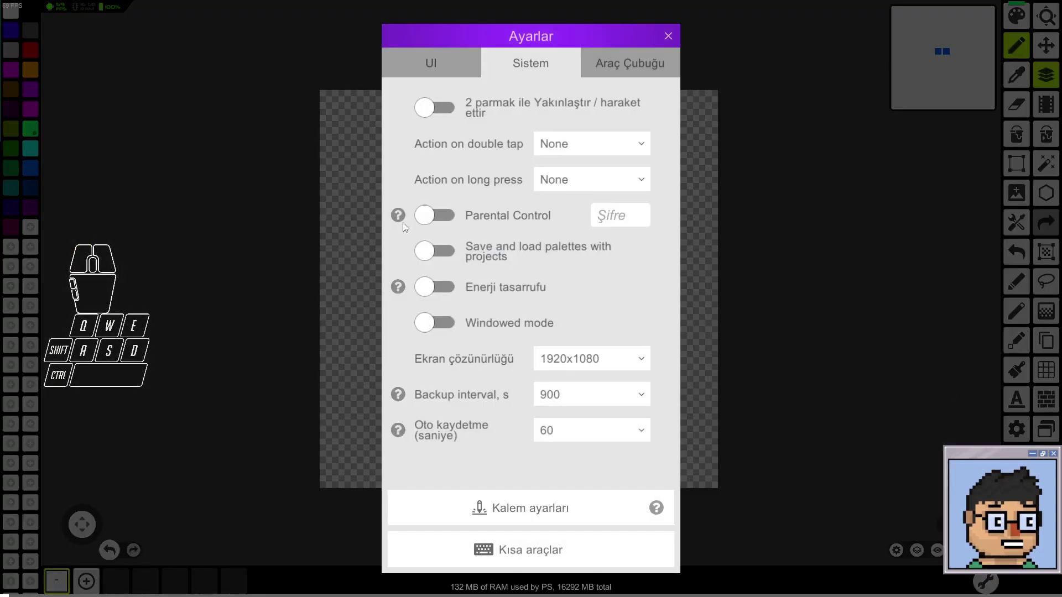
{"action": "left_click", "coordinate": [510, 568]}
{"action": "left_click", "coordinate": [1017, 432]}
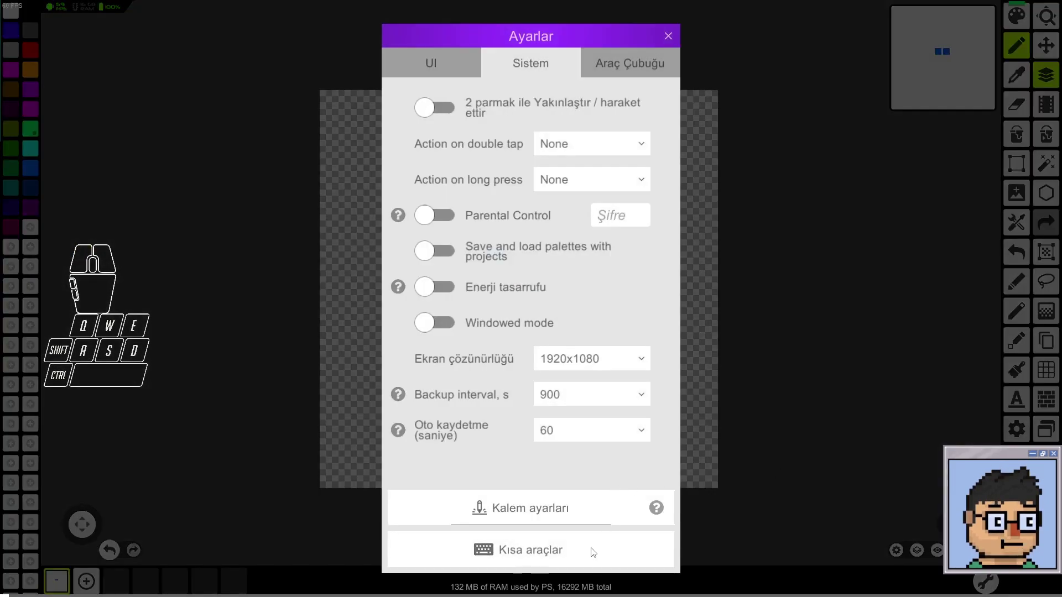
{"action": "left_click", "coordinate": [569, 549]}
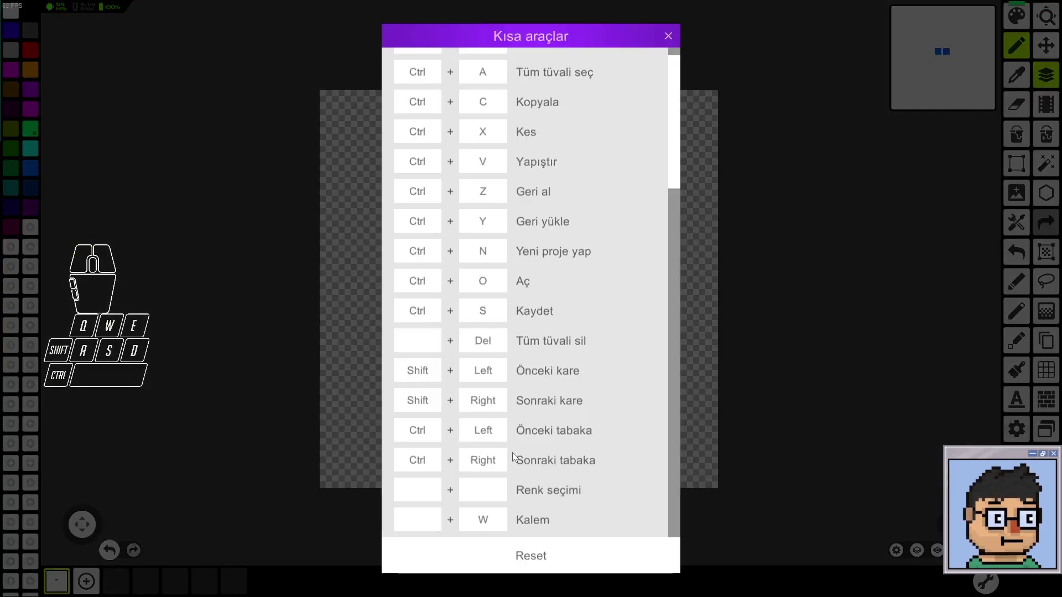
{"action": "scroll", "coordinate": [512, 452], "scroll_direction": "down", "scroll_amount": 1}
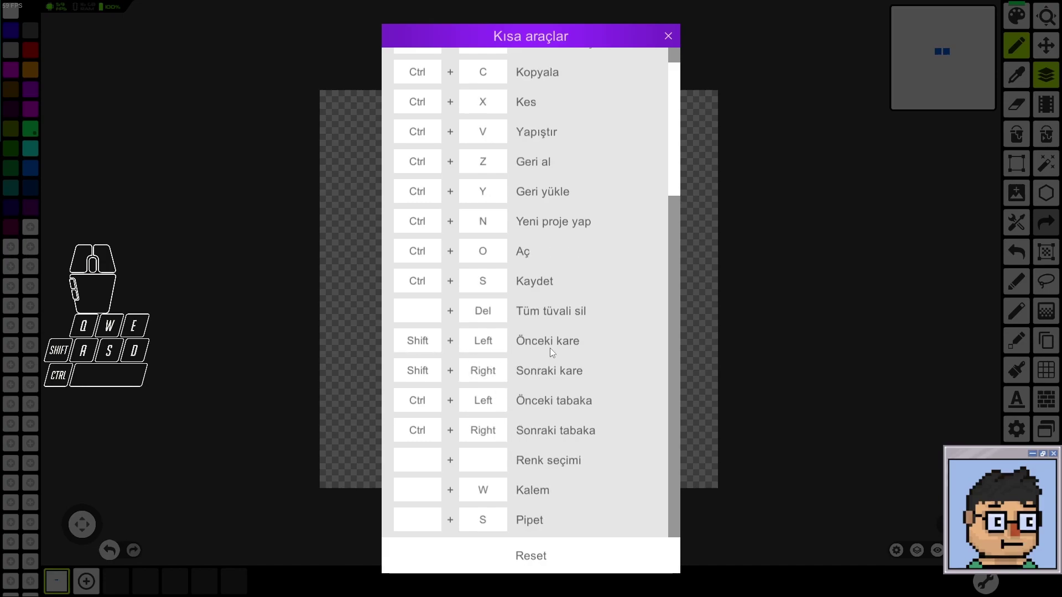
{"action": "scroll", "coordinate": [523, 382], "scroll_direction": "down", "scroll_amount": 2}
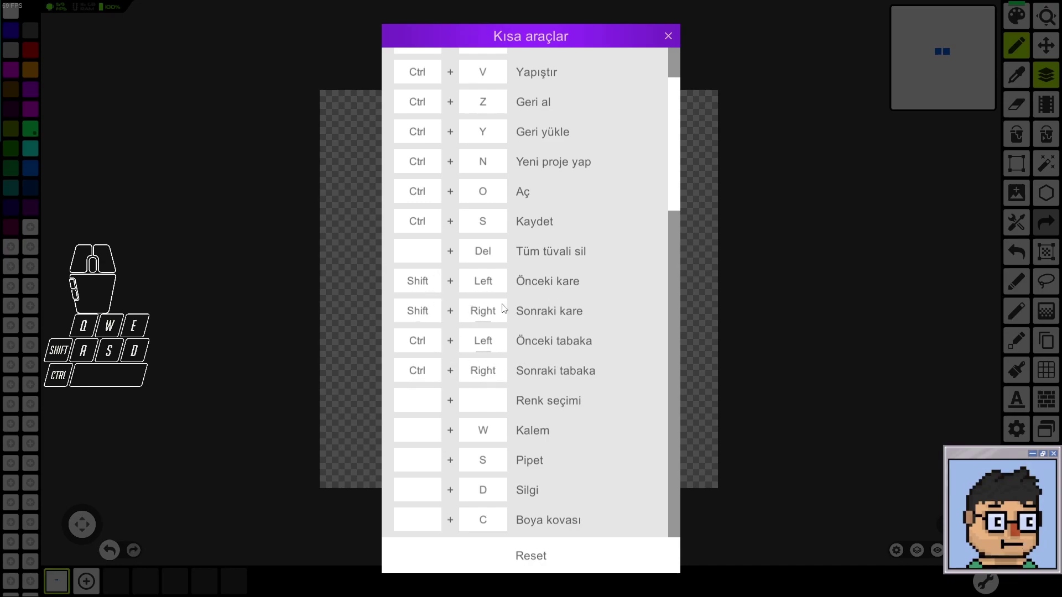
{"action": "scroll", "coordinate": [454, 364], "scroll_direction": "down", "scroll_amount": 13}
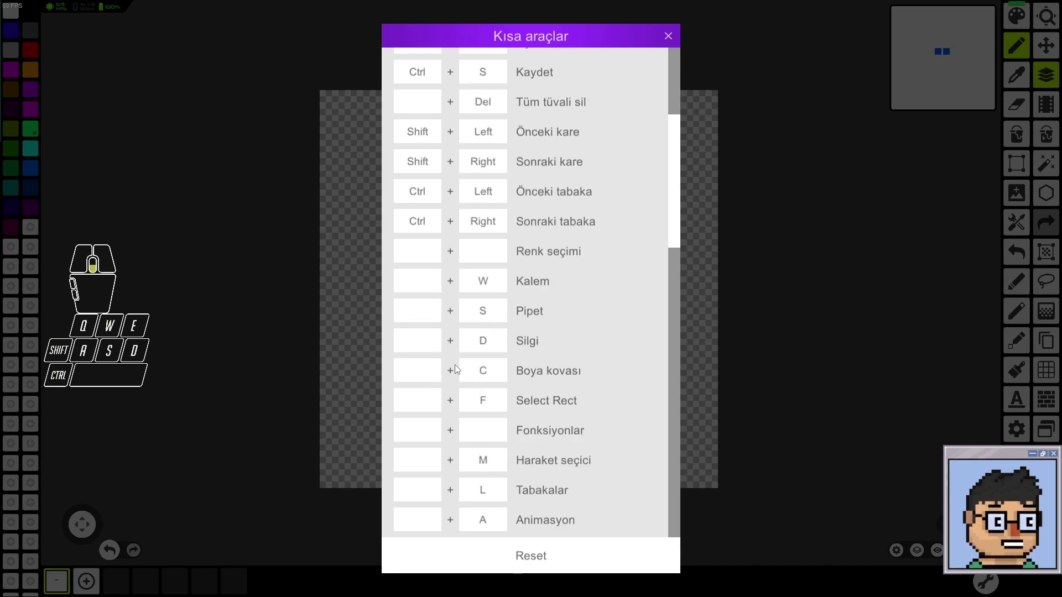
{"action": "scroll", "coordinate": [454, 369], "scroll_direction": "down", "scroll_amount": 4}
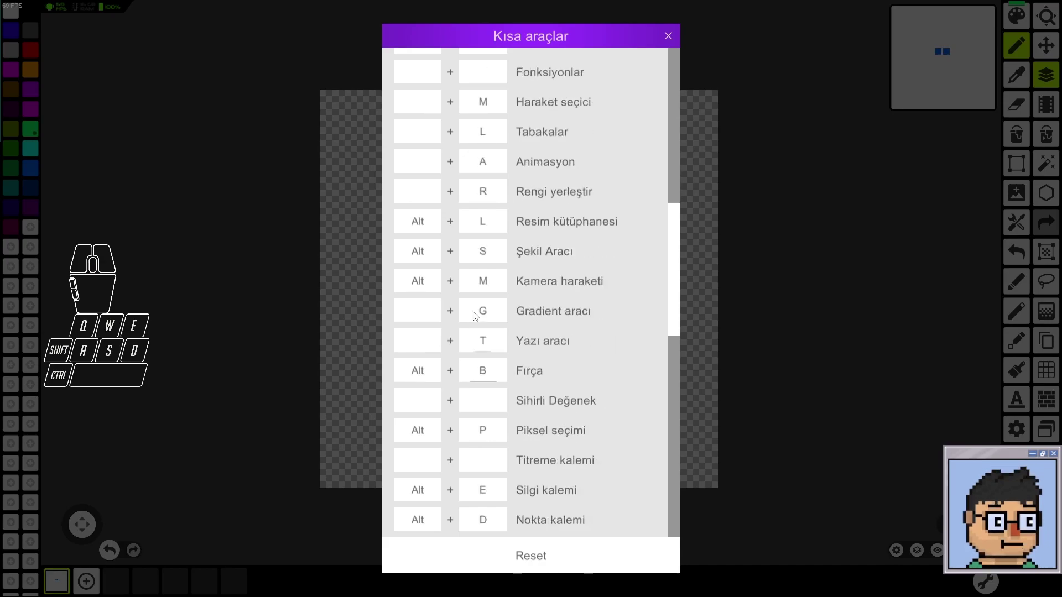
{"action": "scroll", "coordinate": [440, 224], "scroll_direction": "up", "scroll_amount": 14}
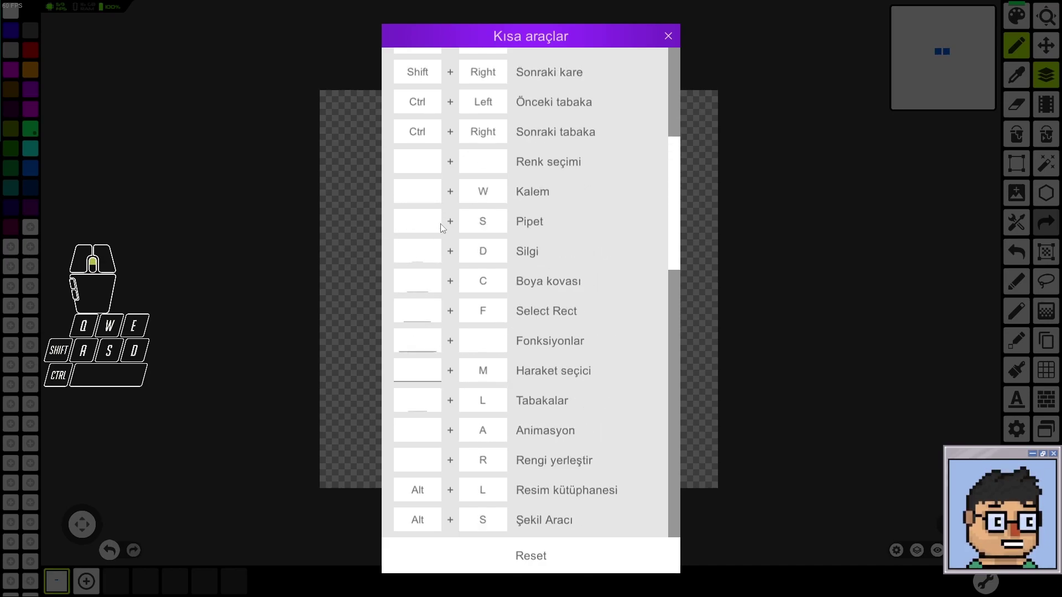
{"action": "scroll", "coordinate": [441, 224], "scroll_direction": "down", "scroll_amount": 7}
{"action": "scroll", "coordinate": [440, 224], "scroll_direction": "down", "scroll_amount": 6}
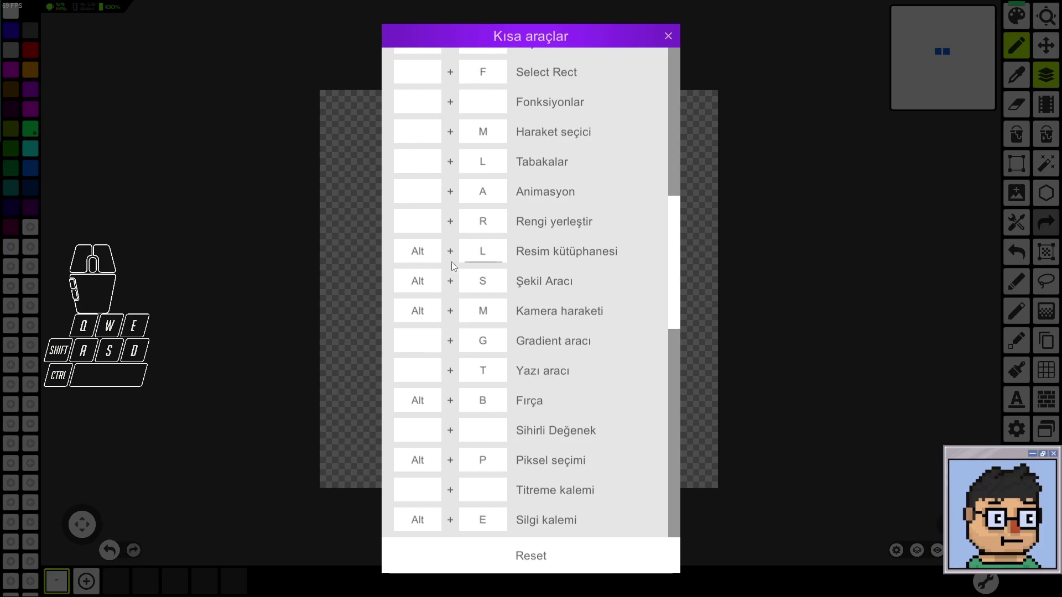
{"action": "left_click", "coordinate": [666, 33]}
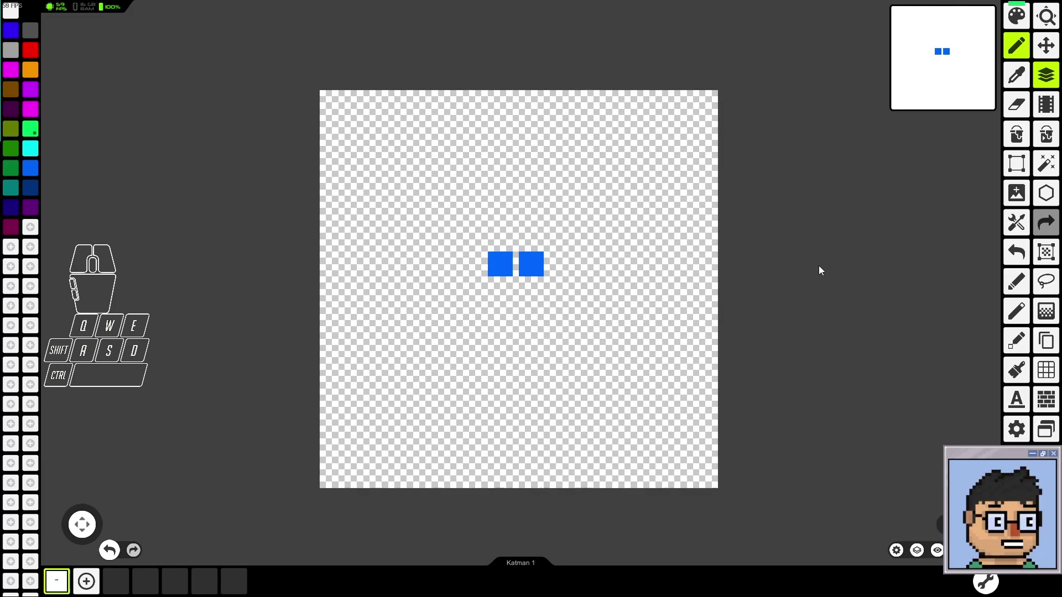
Step: Browse the 16x16 DungeonTileset II collection in the sprite library and close it without inserting anything
{"action": "key", "text": "i"}
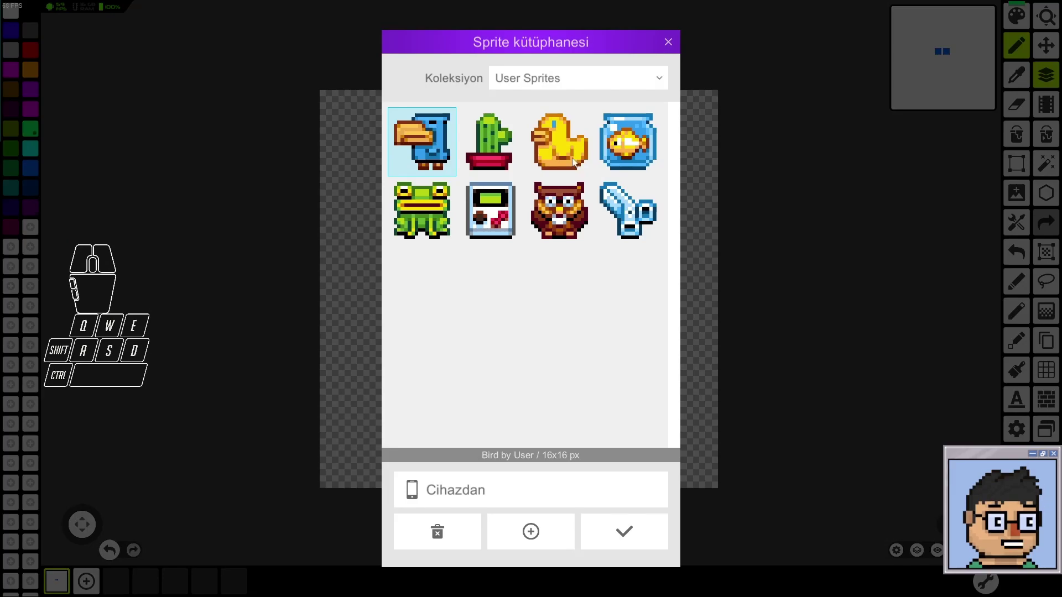
{"action": "left_click", "coordinate": [584, 78]}
{"action": "left_click", "coordinate": [565, 121]}
{"action": "scroll", "coordinate": [465, 316], "scroll_direction": "down", "scroll_amount": 8}
{"action": "left_click", "coordinate": [667, 43]}
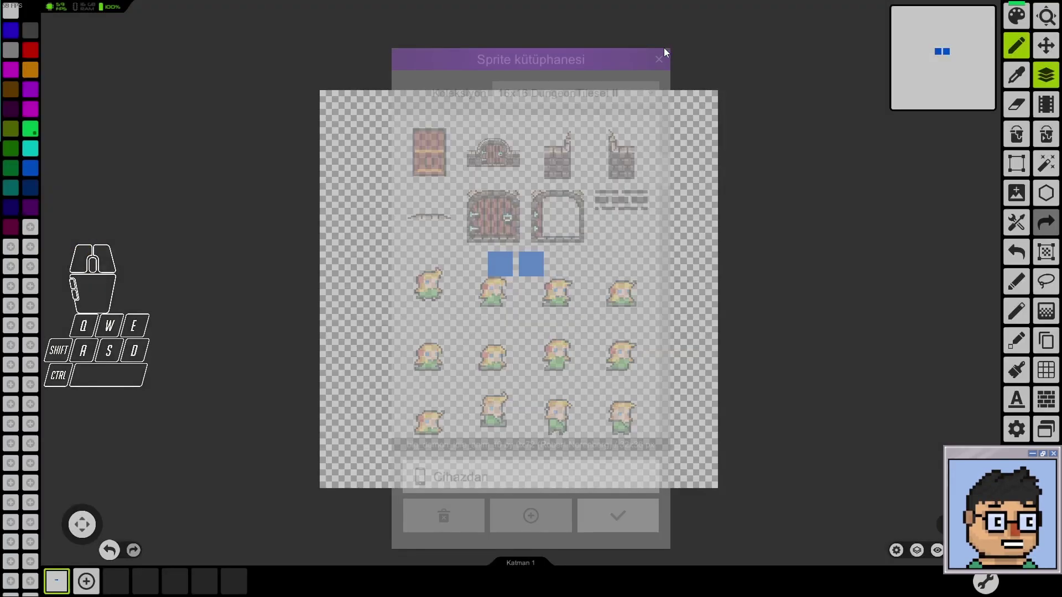
Step: Check the keyboard shortcut for the shape tool in the settings and close the list
{"action": "left_click", "coordinate": [1016, 429]}
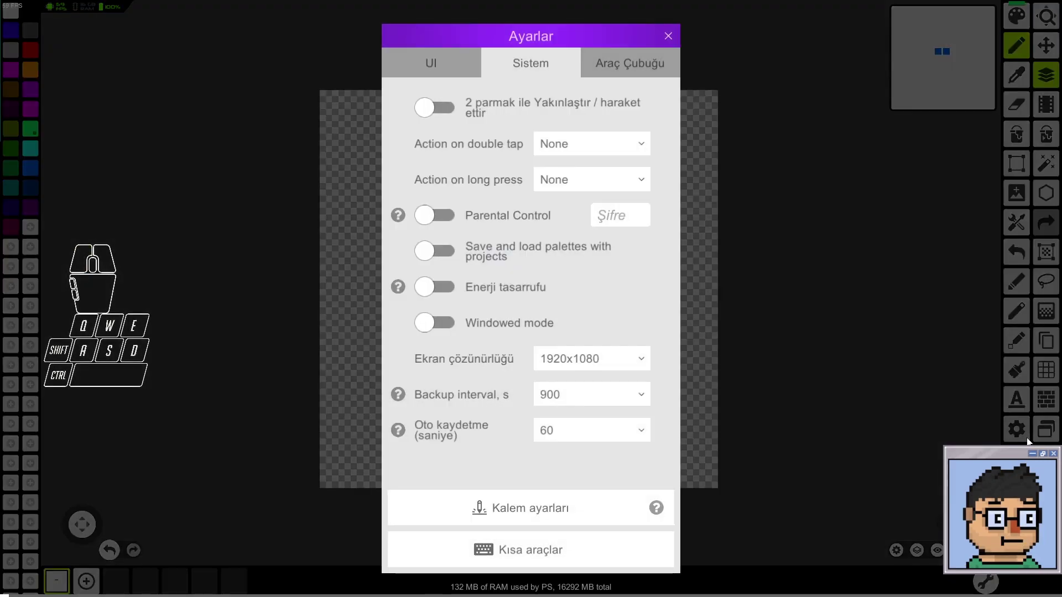
{"action": "left_click", "coordinate": [529, 552]}
{"action": "scroll", "coordinate": [520, 397], "scroll_direction": "down", "scroll_amount": 5}
{"action": "scroll", "coordinate": [520, 397], "scroll_direction": "up", "scroll_amount": 1}
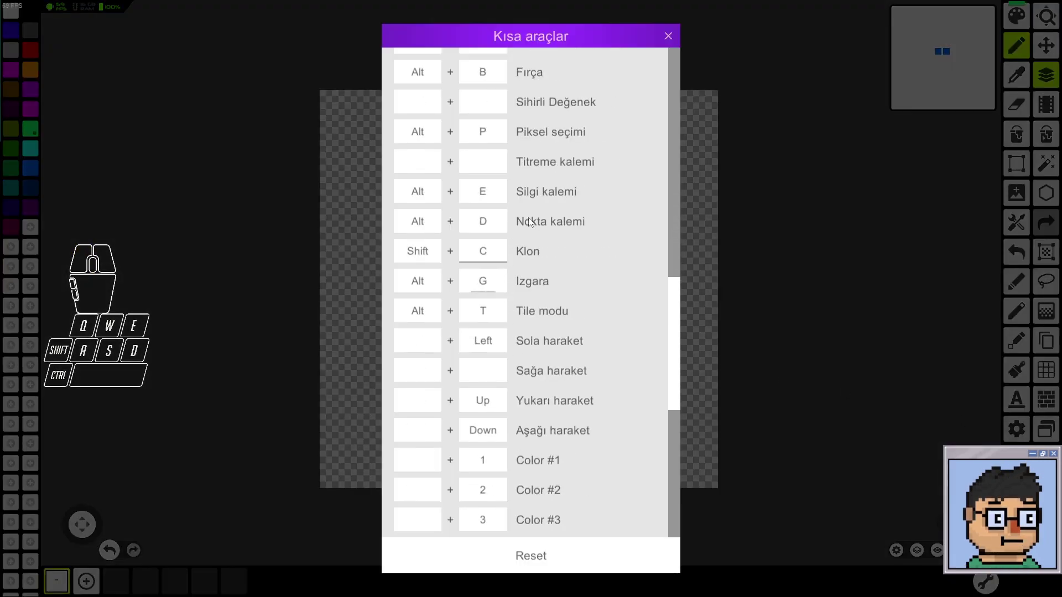
{"action": "scroll", "coordinate": [528, 221], "scroll_direction": "up", "scroll_amount": 9}
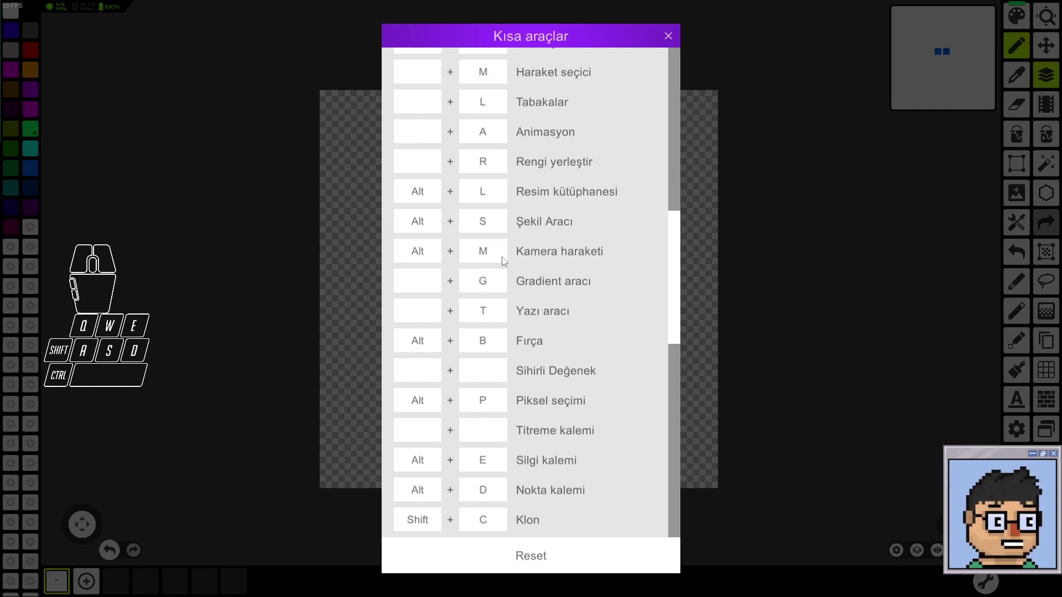
{"action": "left_click", "coordinate": [678, 34]}
Step: Draw a green cube outline with the shape tool below the two blue squares
{"action": "key", "text": "s"}
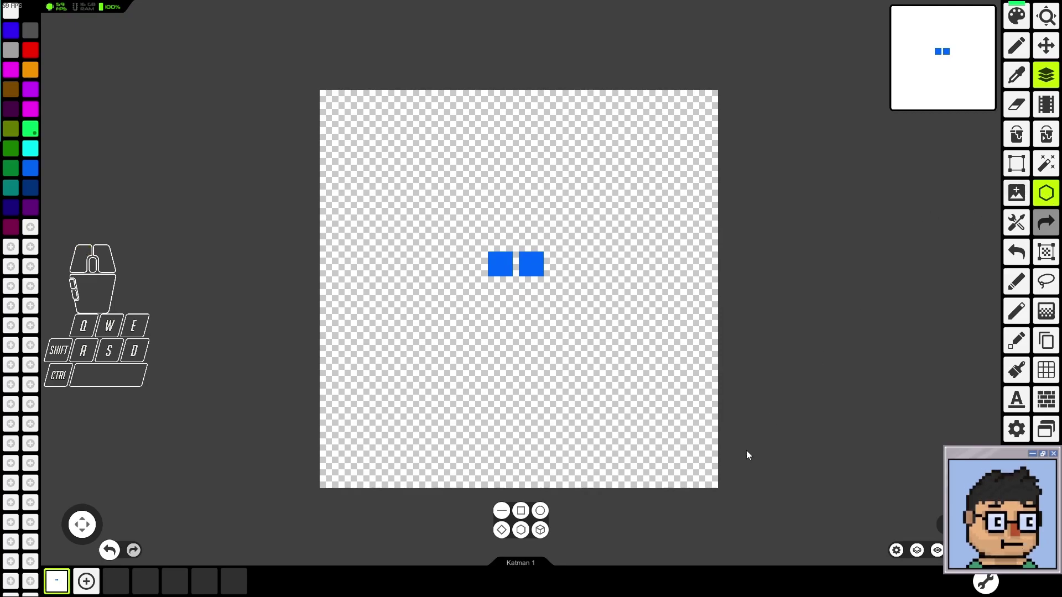
{"action": "key", "text": "s"}
{"action": "left_click", "coordinate": [1016, 47]}
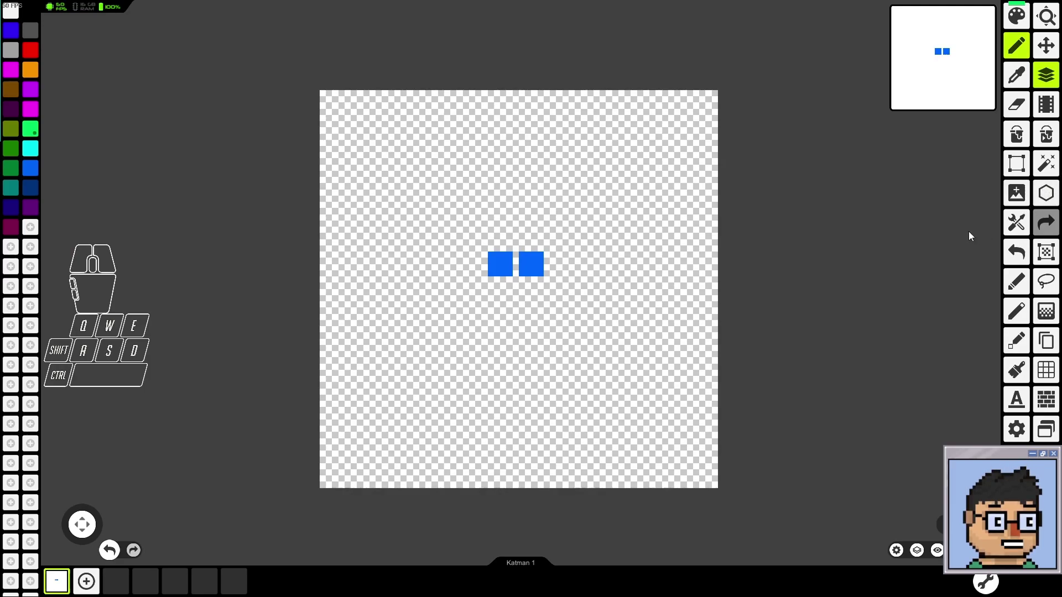
{"action": "key", "text": "s"}
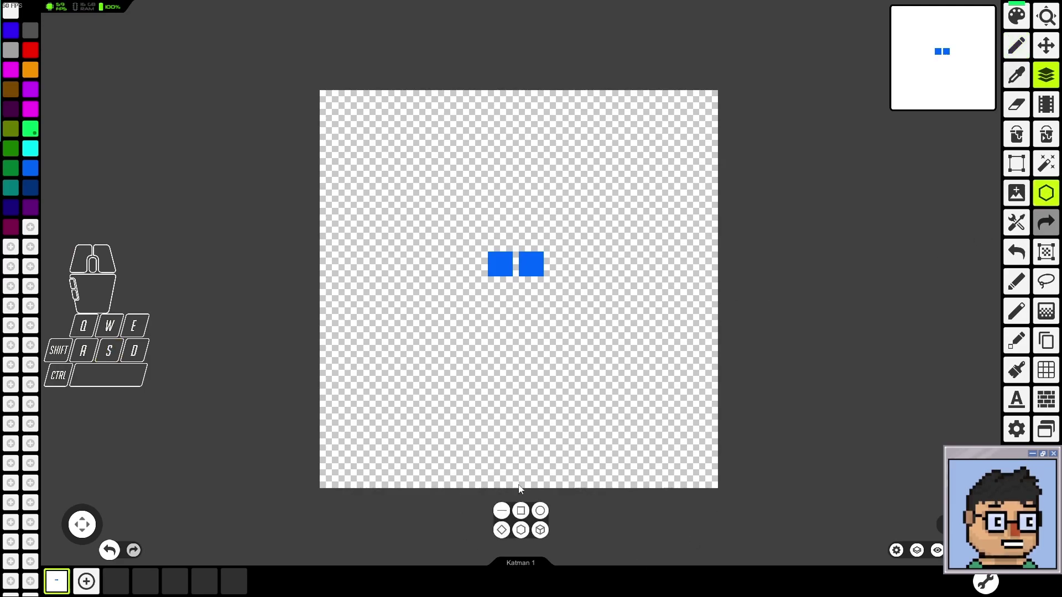
{"action": "left_click", "coordinate": [540, 530]}
{"action": "left_click_drag", "start_coordinate": [483, 339], "coordinate": [571, 420]}
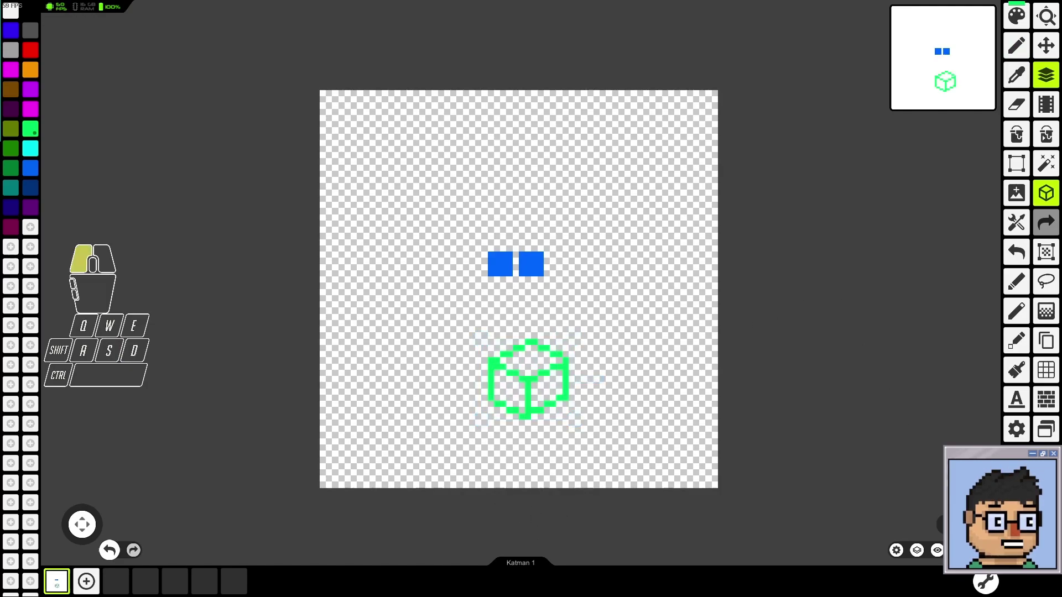
{"action": "key", "text": "Escape"}
{"action": "key", "text": "Escape"}
Step: Look up the keyboard shortcut for camera movement in the settings and close the list
{"action": "left_click", "coordinate": [1016, 427]}
{"action": "left_click", "coordinate": [557, 515]}
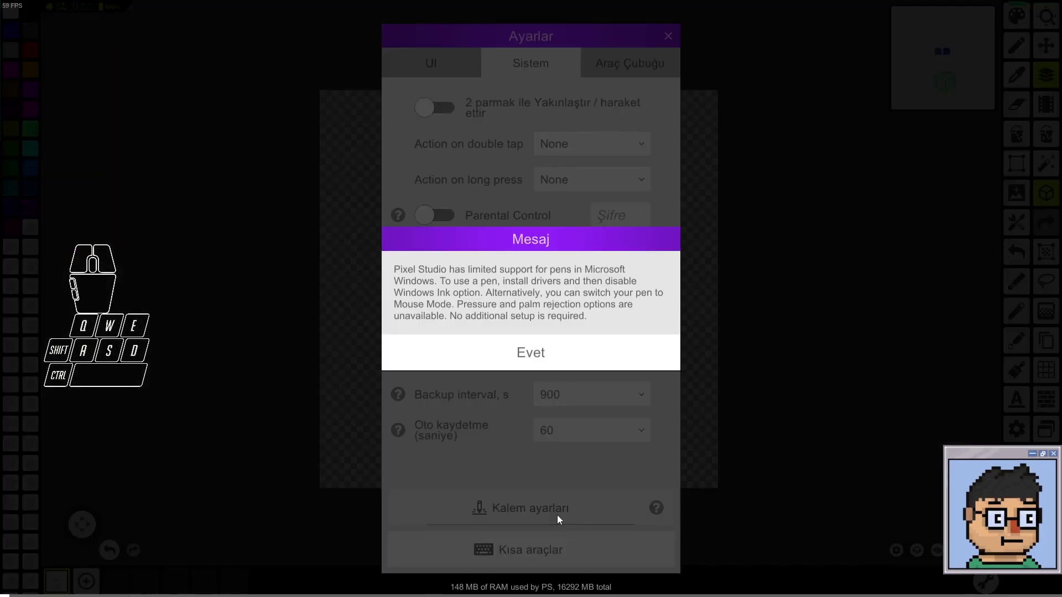
{"action": "left_click", "coordinate": [511, 365]}
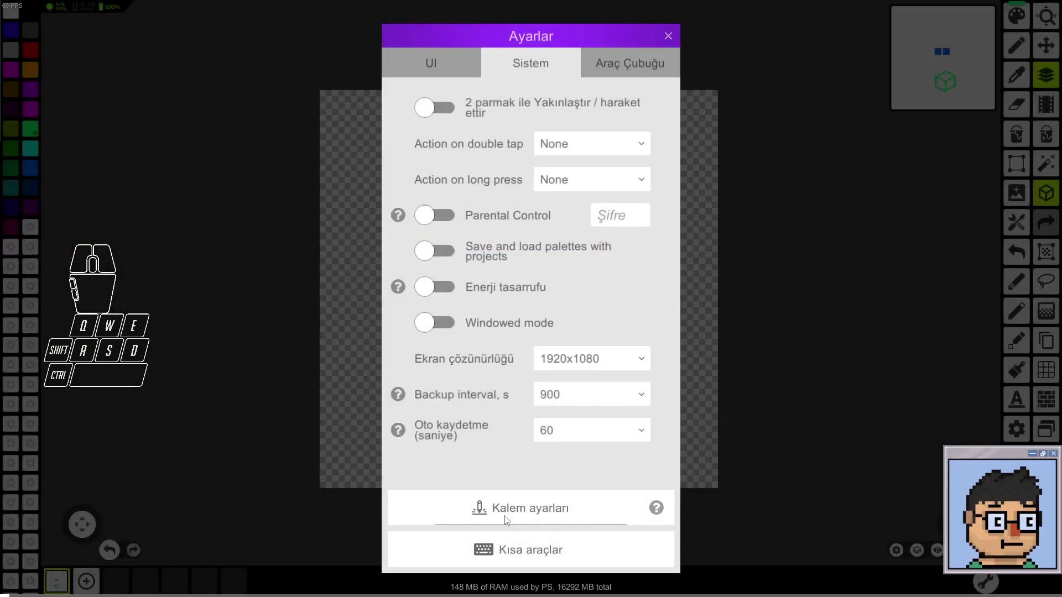
{"action": "left_click", "coordinate": [504, 550]}
{"action": "scroll", "coordinate": [462, 361], "scroll_direction": "down", "scroll_amount": 5}
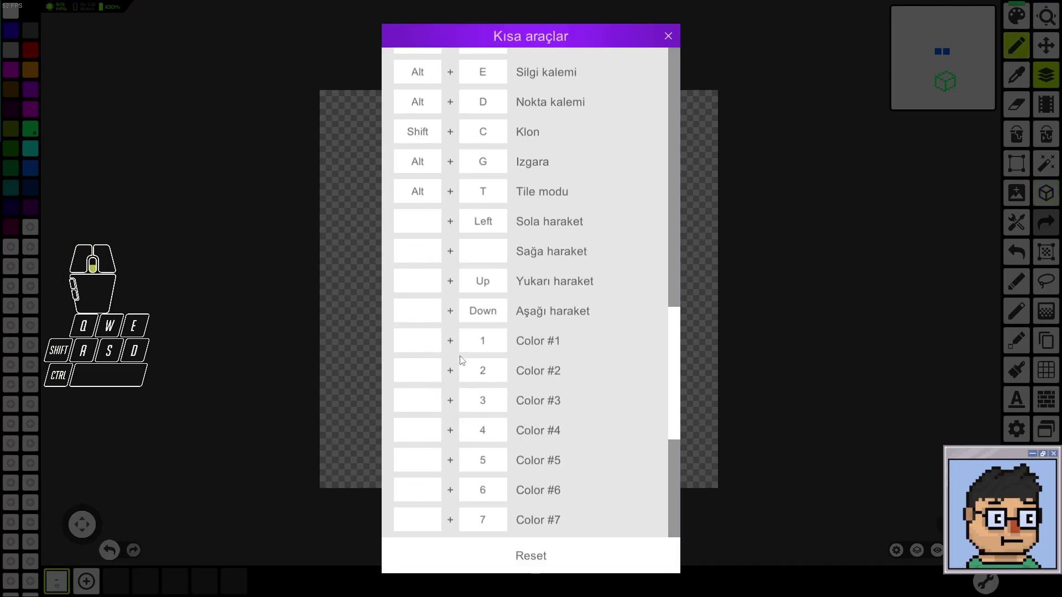
{"action": "scroll", "coordinate": [462, 361], "scroll_direction": "down", "scroll_amount": 3}
{"action": "scroll", "coordinate": [470, 356], "scroll_direction": "up", "scroll_amount": 6}
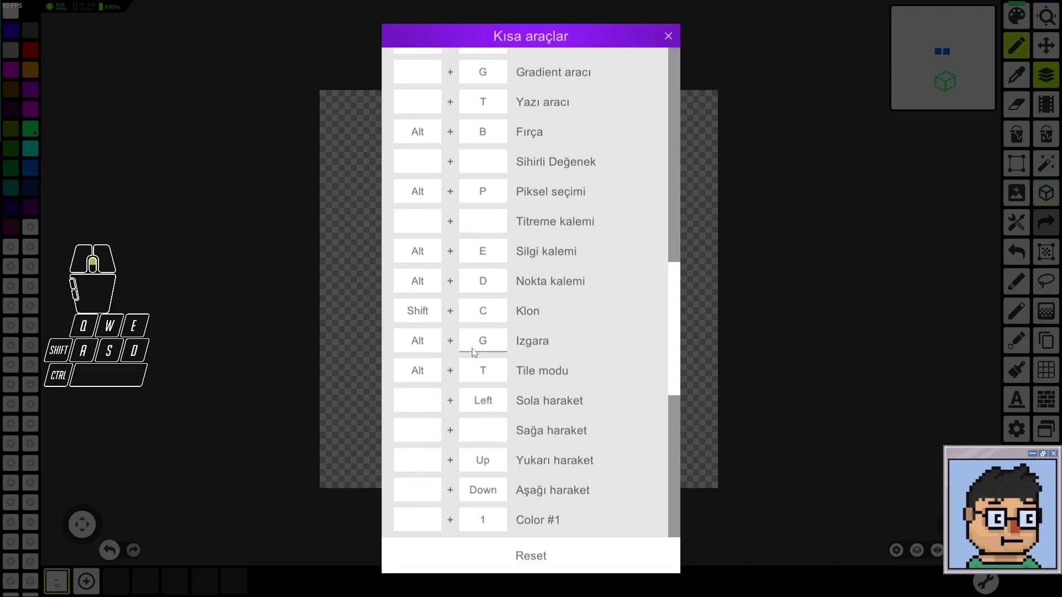
{"action": "scroll", "coordinate": [474, 352], "scroll_direction": "up", "scroll_amount": 4}
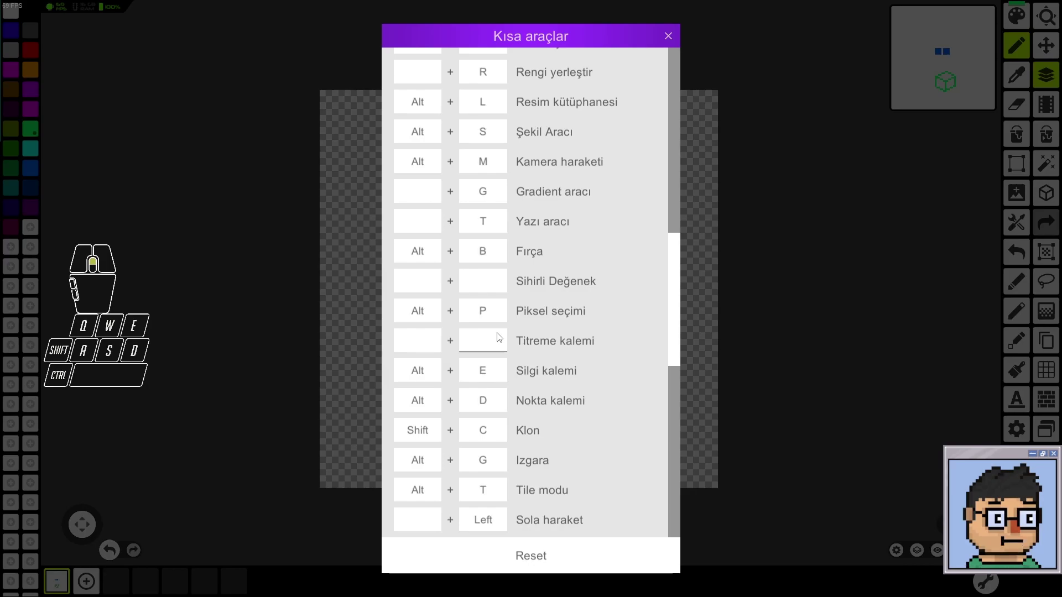
{"action": "left_click", "coordinate": [802, 248]}
Step: Activate the Move Camera tool and pan the canvas around to try it out
{"action": "key", "text": "h"}
{"action": "left_click_drag", "start_coordinate": [723, 276], "coordinate": [676, 287]}
{"action": "left_click_drag", "start_coordinate": [565, 292], "coordinate": [624, 259]}
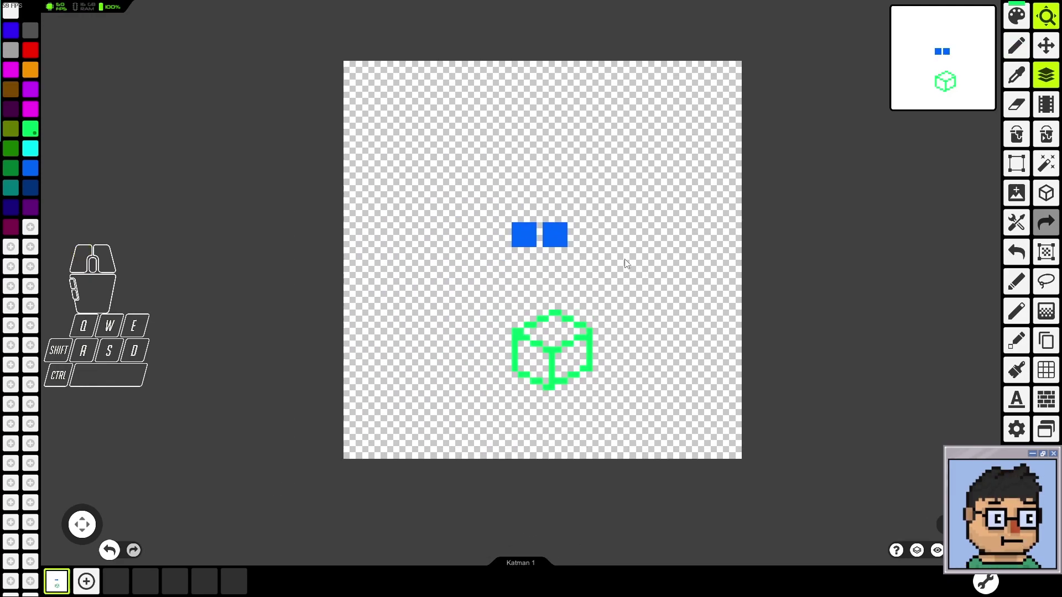
{"action": "left_click_drag", "start_coordinate": [599, 214], "coordinate": [549, 276]}
{"action": "left_click_drag", "start_coordinate": [624, 233], "coordinate": [646, 226]}
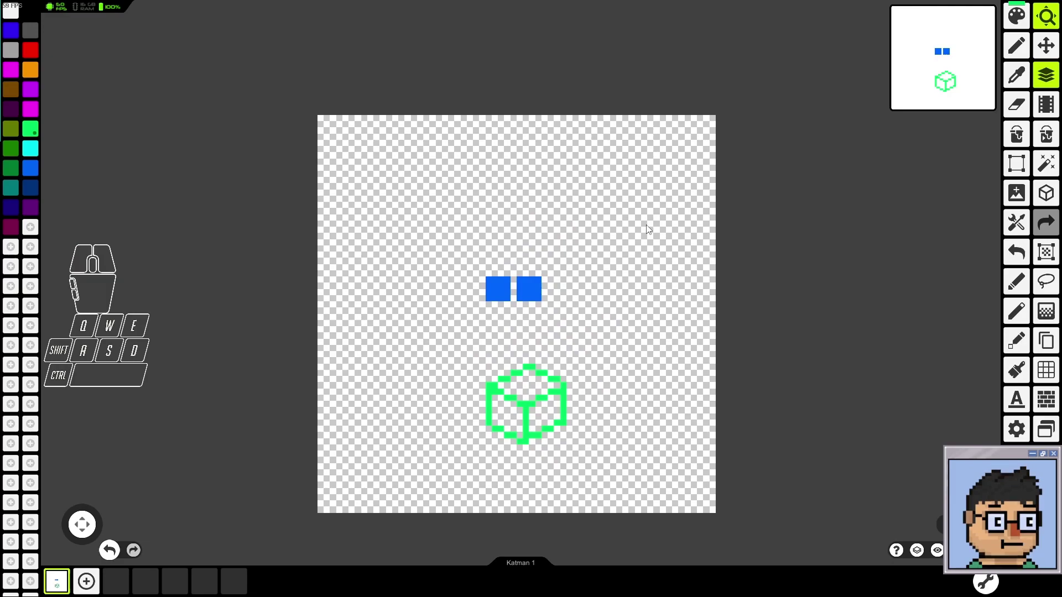
Step: Scribble green freehand strokes with the pencil on the empty canvas area above and to the right of the blue squares
{"action": "key", "text": "b"}
{"action": "mouse_move", "coordinate": [613, 183]}
{"action": "left_mouse_down"}
{"action": "mouse_move", "coordinate": [565, 215]}
{"action": "mouse_move", "coordinate": [556, 179]}
{"action": "left_mouse_up"}
{"action": "mouse_move", "coordinate": [602, 249]}
{"action": "left_mouse_down"}
{"action": "mouse_move", "coordinate": [598, 301]}
{"action": "mouse_move", "coordinate": [601, 282]}
{"action": "mouse_move", "coordinate": [635, 257]}
{"action": "left_mouse_up"}
{"action": "left_click_drag", "start_coordinate": [642, 212], "coordinate": [627, 230]}
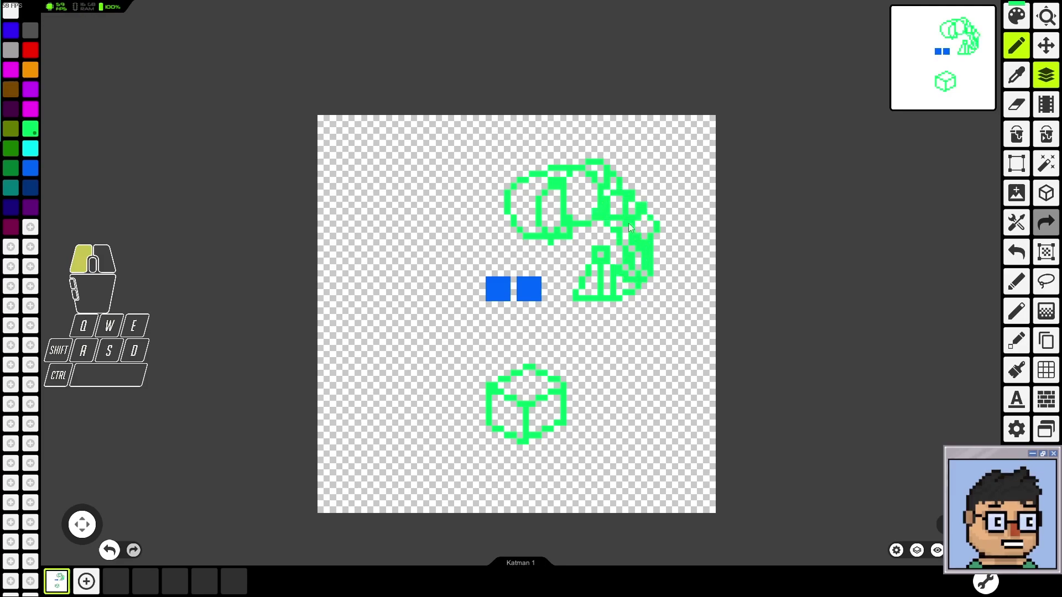
{"action": "left_click_drag", "start_coordinate": [652, 187], "coordinate": [652, 187]}
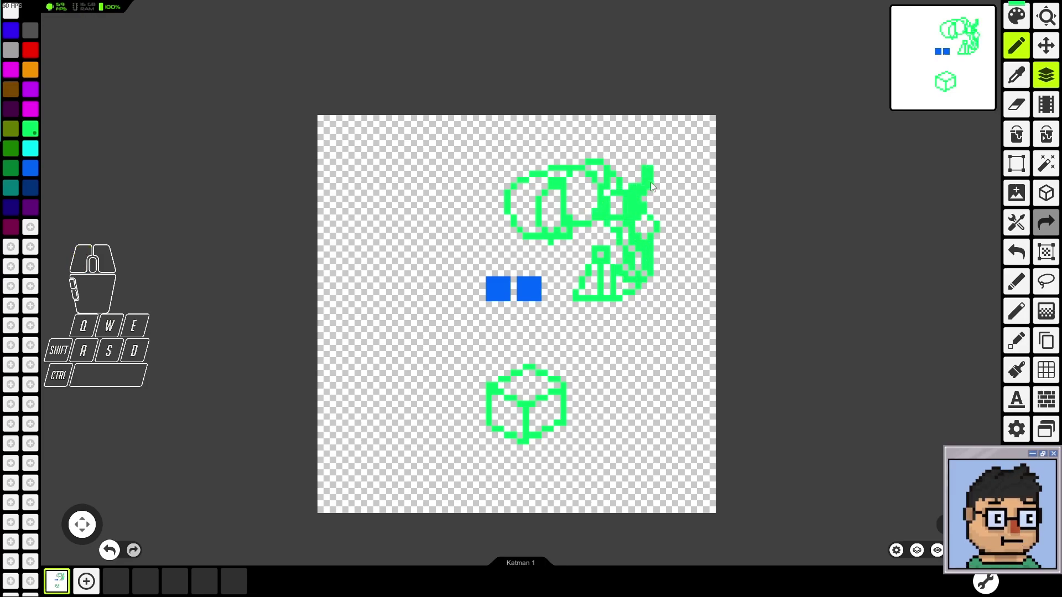
Step: Undo all the green freehand strokes, keeping the blue squares and the cube
{"action": "key", "text": "ctrl+z"}
{"action": "key", "text": "ctrl+z"}
{"action": "key", "text": "ctrl+z"}
{"action": "key", "text": "ctrl+z"}
{"action": "key", "text": "ctrl+z"}
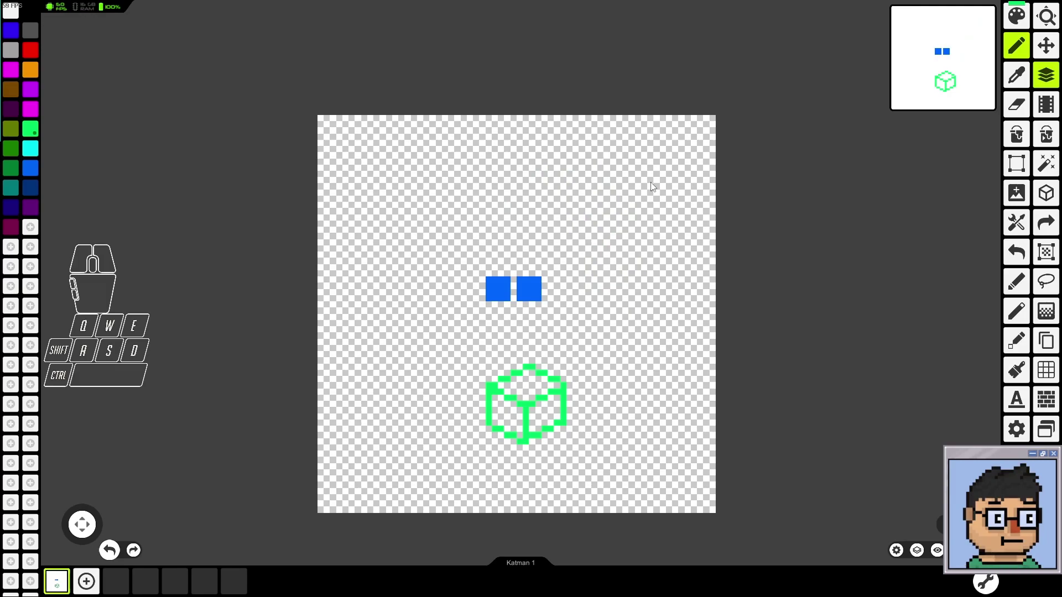
Step: Pan the canvas with the Move Camera tool, view the tool's description, and close the main menu
{"action": "key", "text": "z"}
{"action": "left_click_drag", "start_coordinate": [652, 187], "coordinate": [614, 133]}
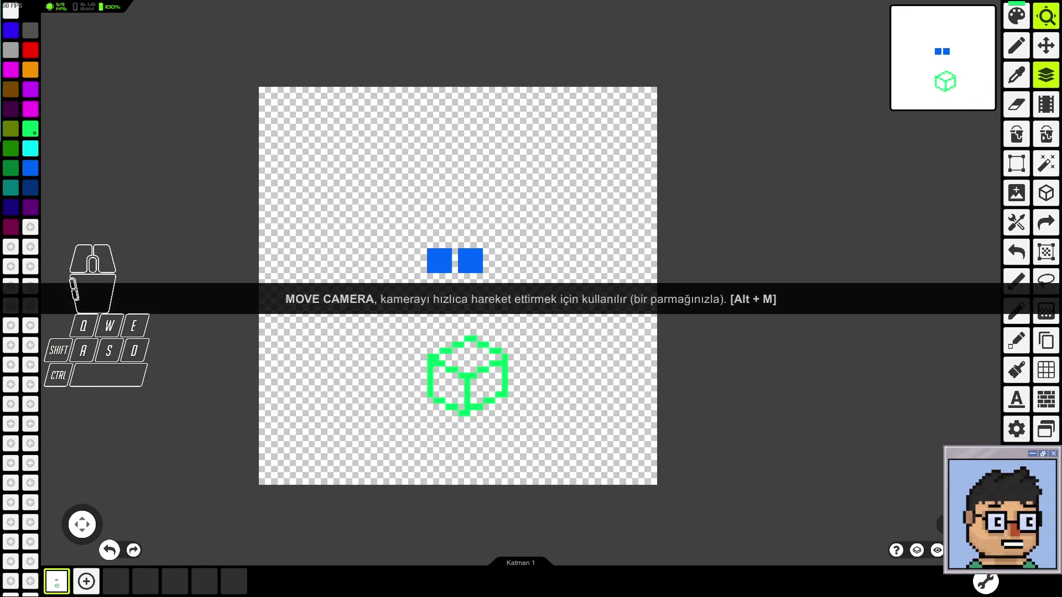
{"action": "left_click", "coordinate": [985, 581]}
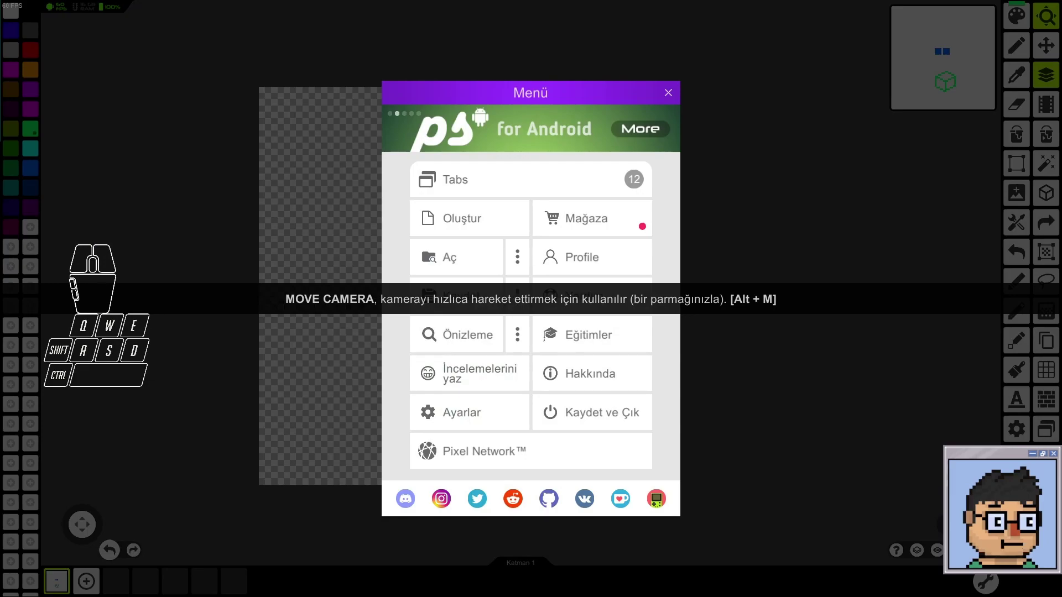
{"action": "left_click", "coordinate": [668, 93]}
Step: Review the shortcut list from camera movement through gradient, text, brush, grid and tile mode, and close it
{"action": "left_click", "coordinate": [1017, 431]}
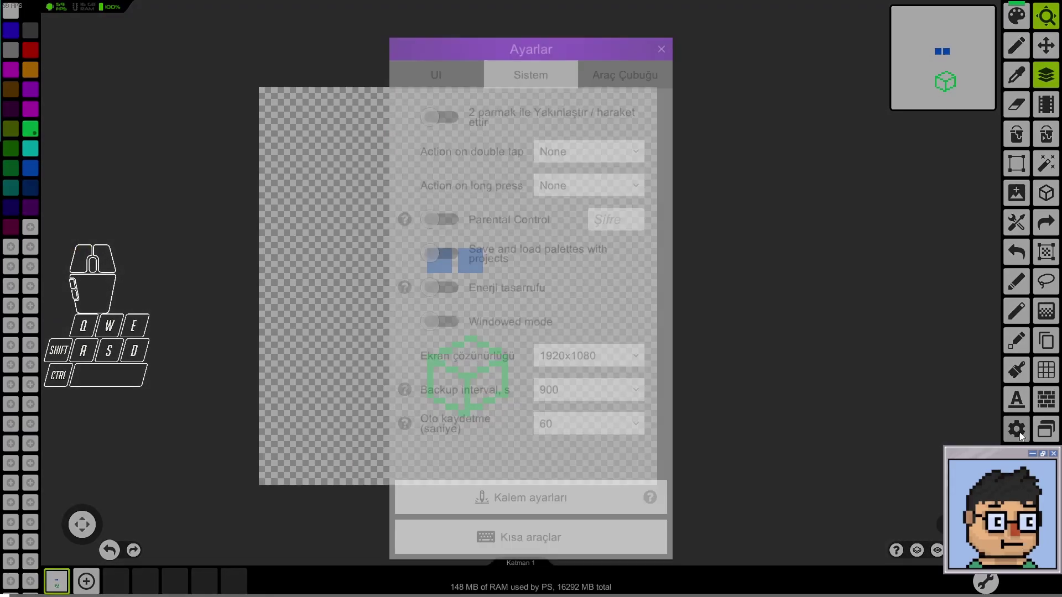
{"action": "left_click", "coordinate": [530, 549]}
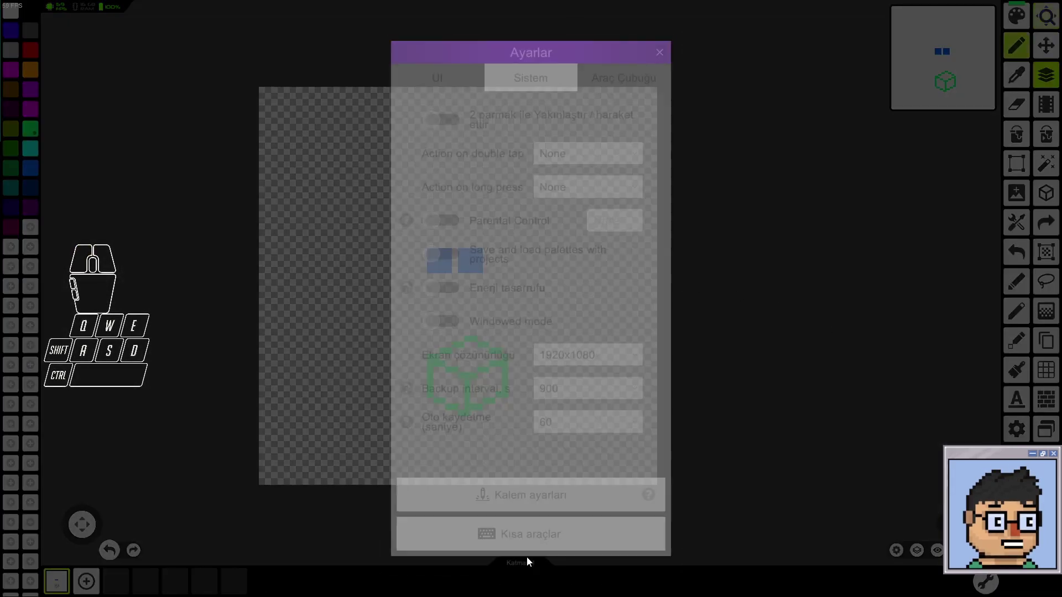
{"action": "scroll", "coordinate": [513, 436], "scroll_direction": "down", "scroll_amount": 3}
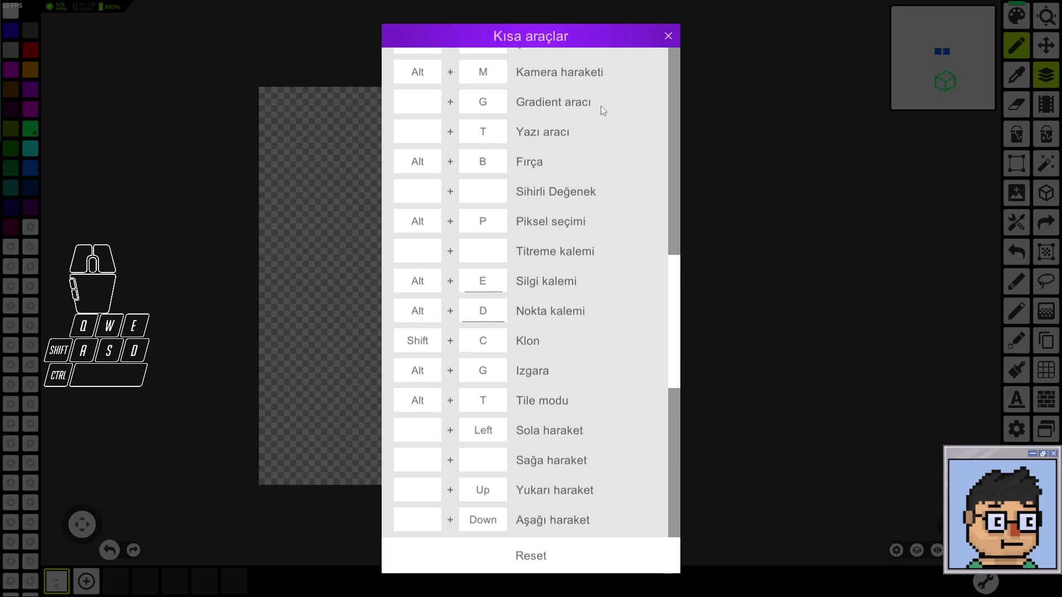
{"action": "left_click", "coordinate": [667, 38]}
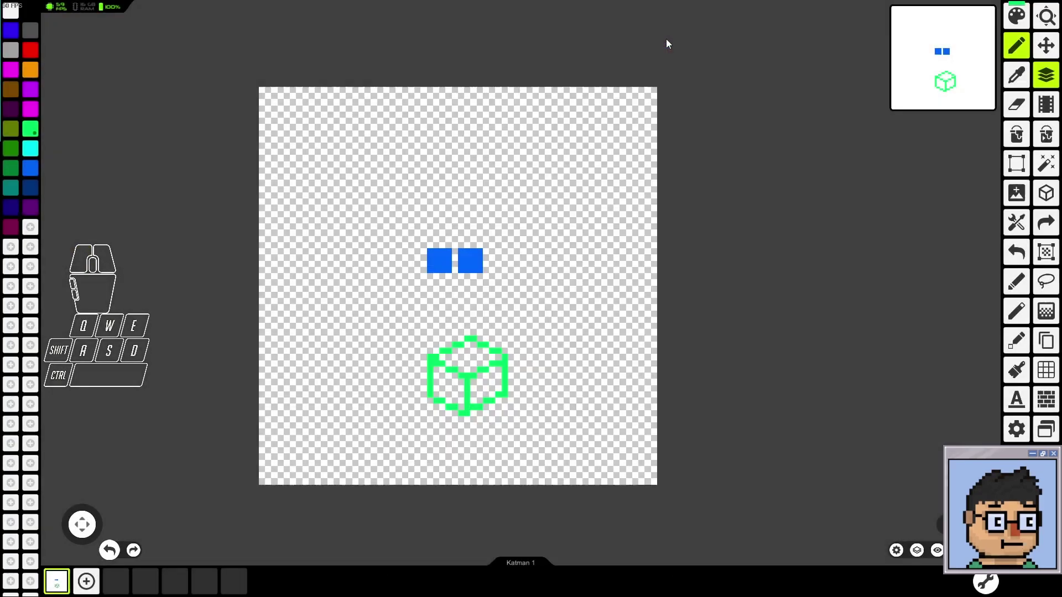
Step: Show the grid and paint a few short green pencil marks above and to the right of the blue squares
{"action": "key", "text": "g"}
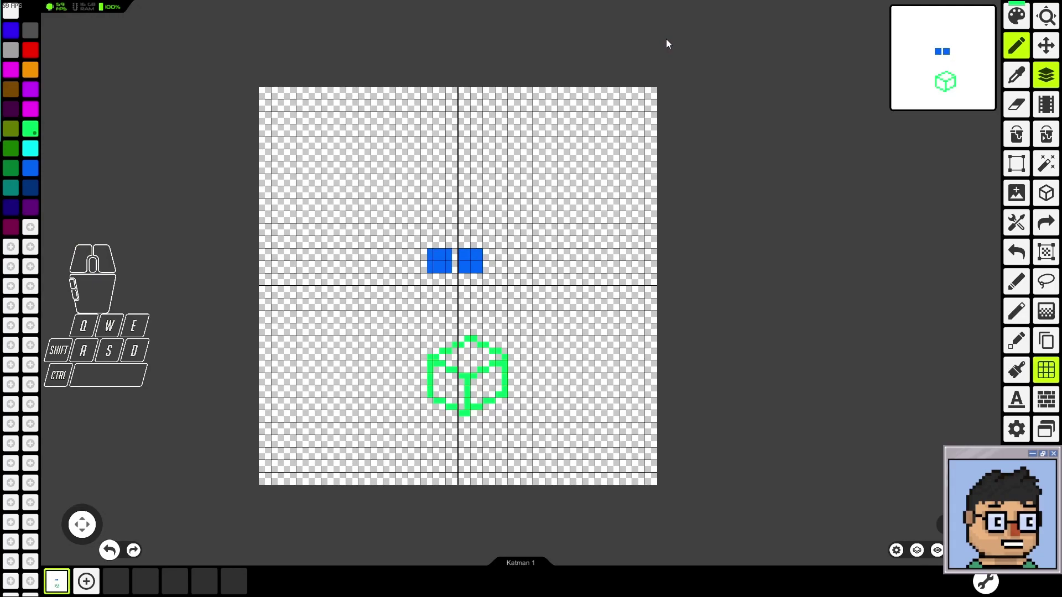
{"action": "scroll", "coordinate": [513, 206], "scroll_direction": "up", "scroll_amount": 4}
{"action": "scroll", "coordinate": [503, 215], "scroll_direction": "up", "scroll_amount": 5}
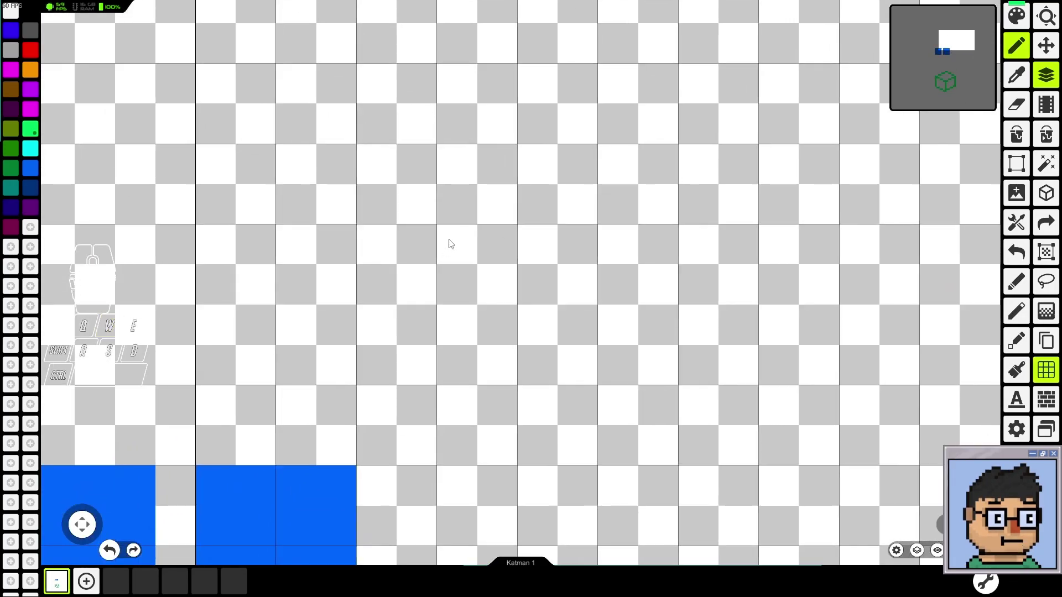
{"action": "mouse_move", "coordinate": [449, 240]}
{"action": "left_mouse_down"}
{"action": "mouse_move", "coordinate": [449, 266]}
{"action": "mouse_move", "coordinate": [489, 246]}
{"action": "left_mouse_up"}
{"action": "mouse_move", "coordinate": [458, 319]}
{"action": "left_mouse_down"}
{"action": "mouse_move", "coordinate": [460, 348]}
{"action": "mouse_move", "coordinate": [486, 336]}
{"action": "left_mouse_up"}
{"action": "left_click_drag", "start_coordinate": [626, 333], "coordinate": [682, 344]}
{"action": "scroll", "coordinate": [648, 364], "scroll_direction": "down", "scroll_amount": 4}
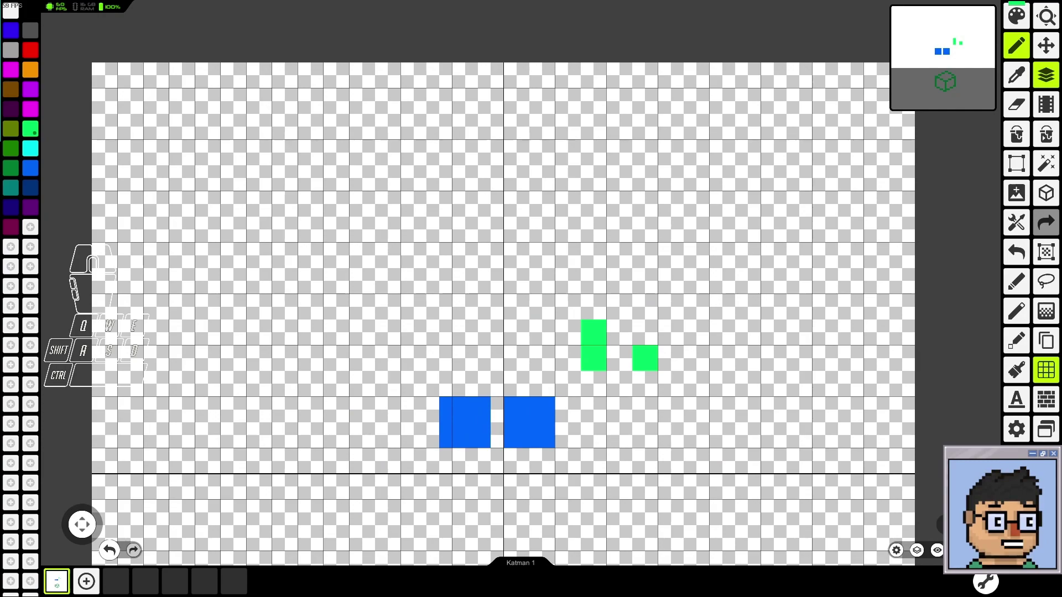
Step: Set the grid isometry to 3 : 1 in the overlay settings and close the settings
{"action": "key", "text": "Escape"}
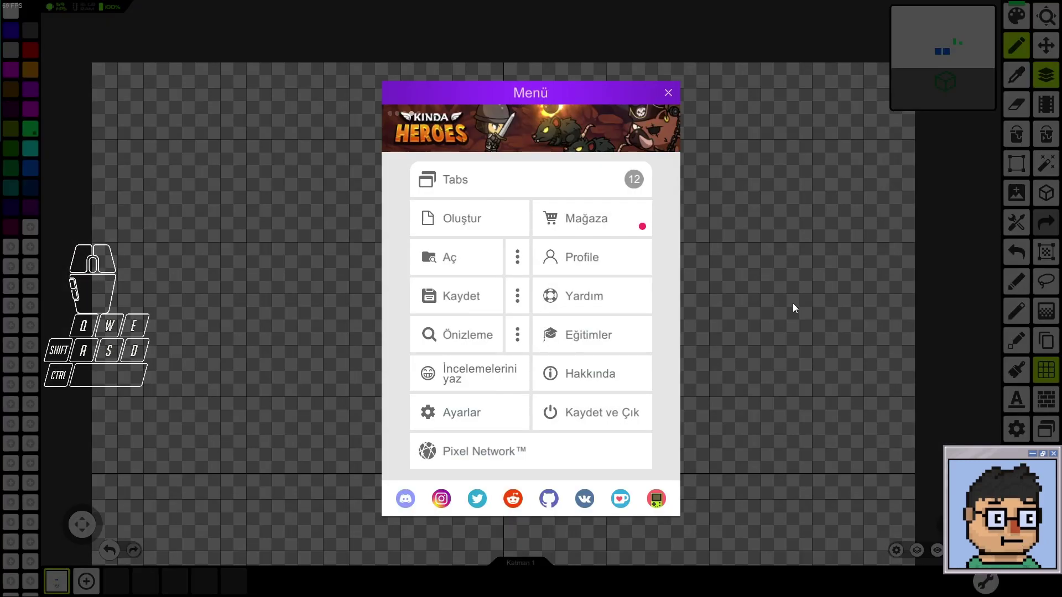
{"action": "left_click", "coordinate": [668, 92]}
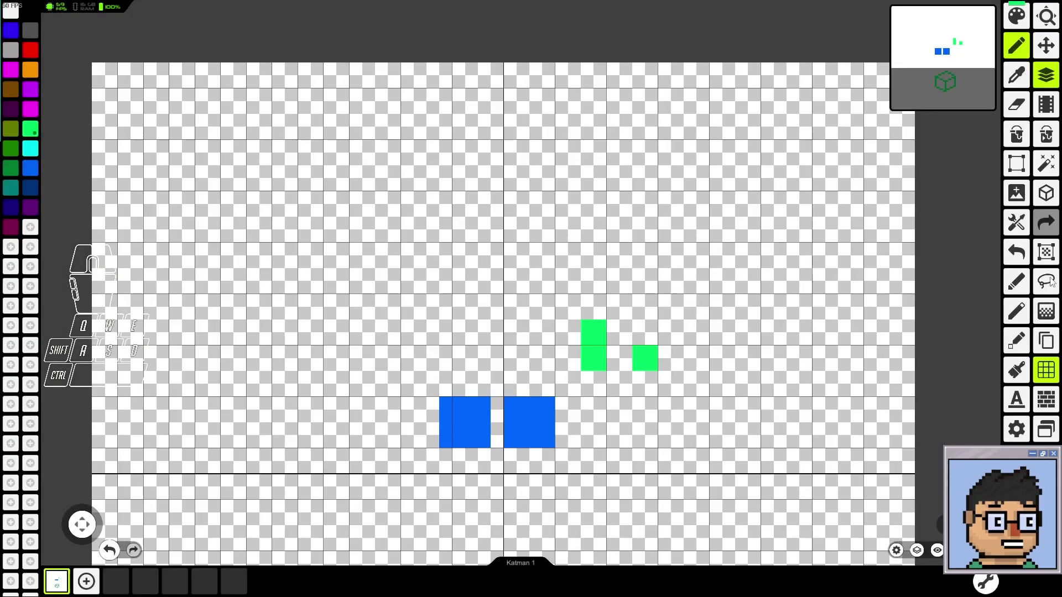
{"action": "left_click", "coordinate": [1011, 428]}
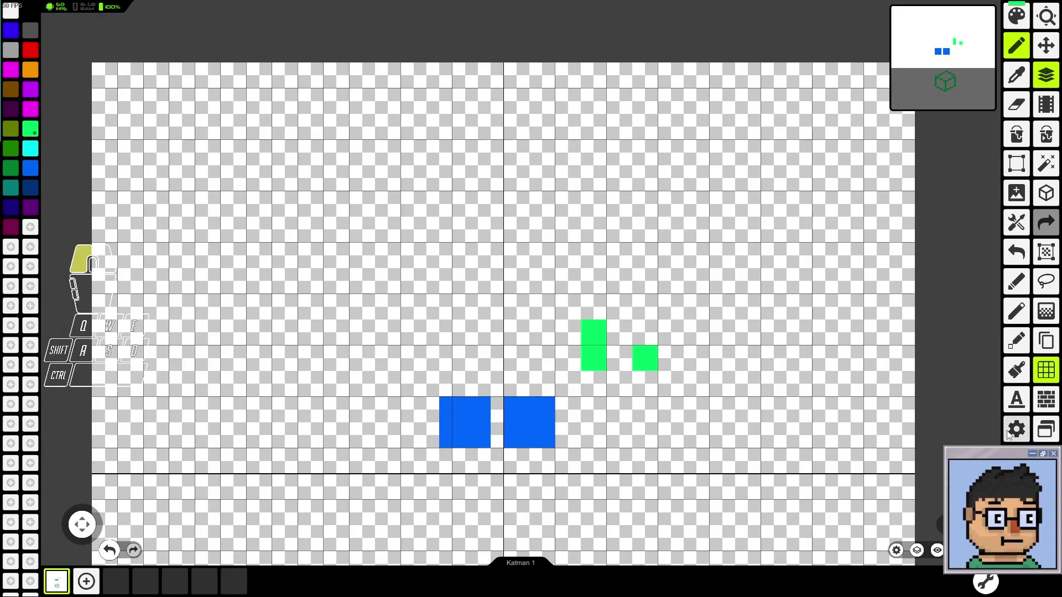
{"action": "left_click", "coordinate": [1017, 429]}
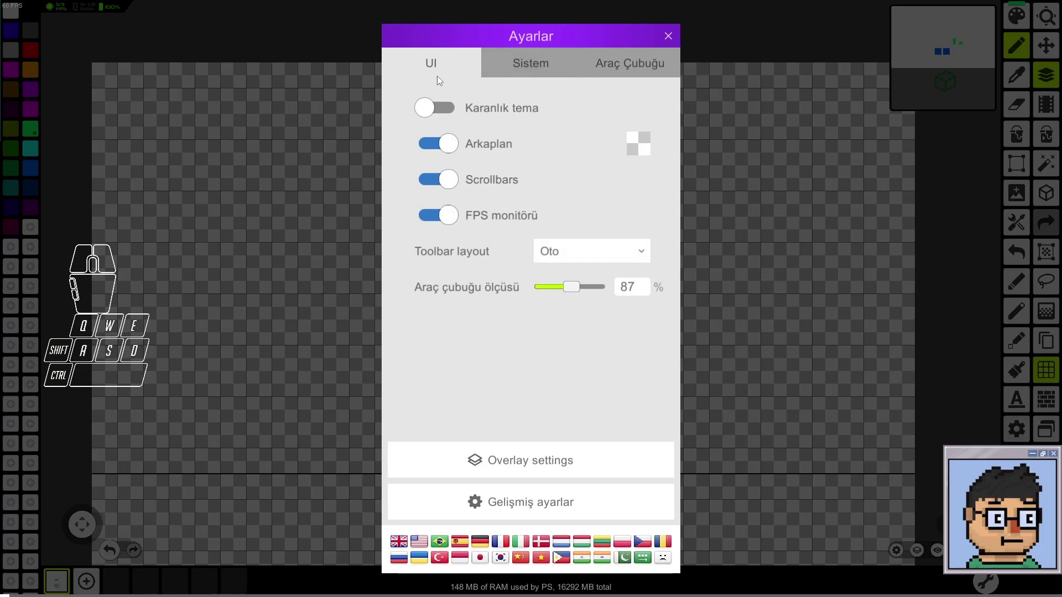
{"action": "left_click", "coordinate": [501, 465]}
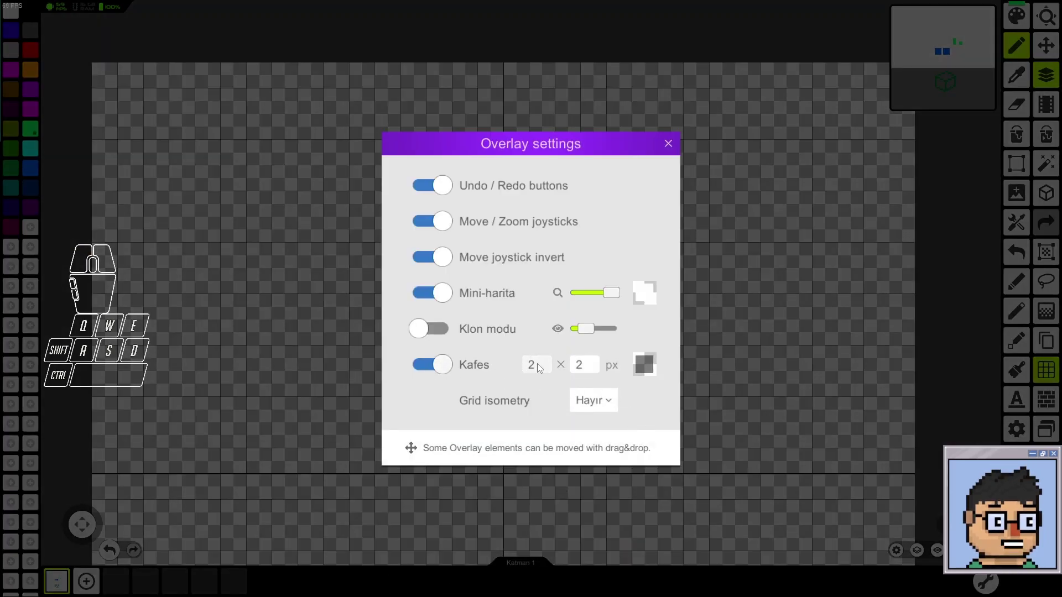
{"action": "left_click", "coordinate": [595, 400]}
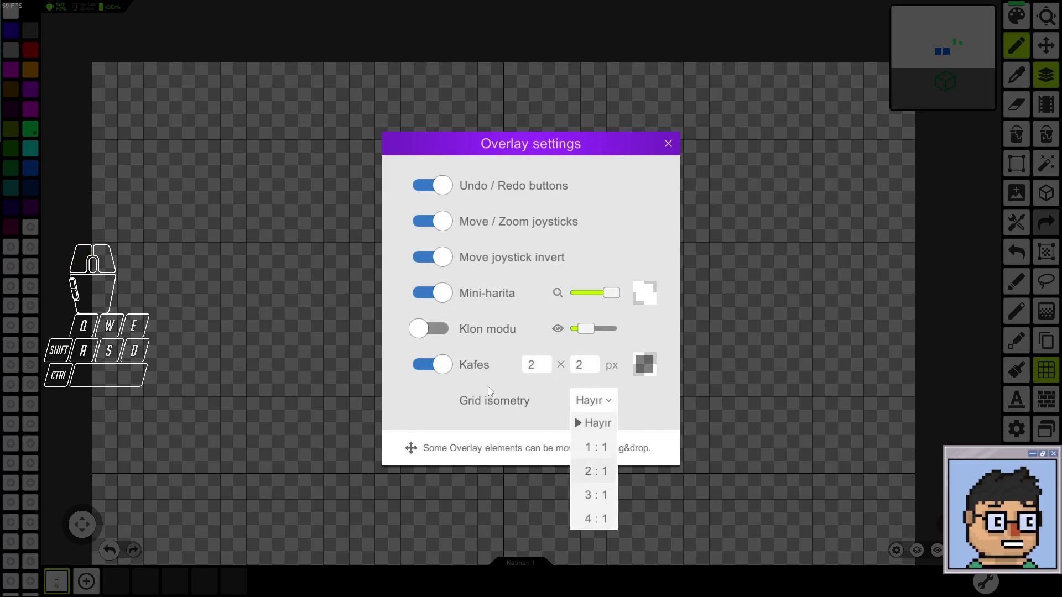
{"action": "left_click", "coordinate": [592, 497]}
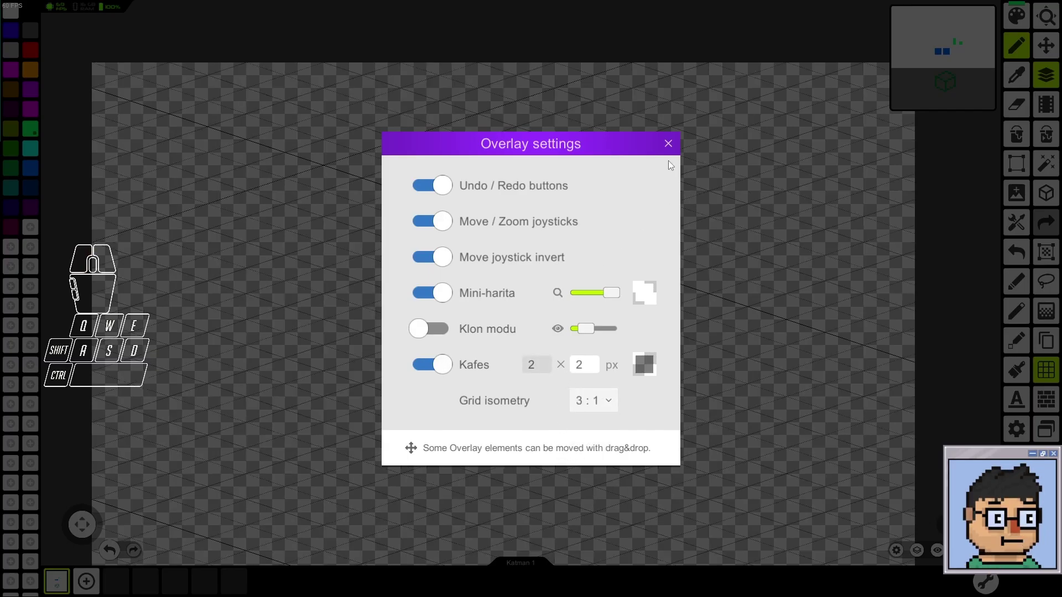
{"action": "left_click", "coordinate": [668, 144]}
Step: Try green pencil strokes along the isometric grid lines in the empty area above the green marks, and undo them
{"action": "left_click_drag", "start_coordinate": [711, 241], "coordinate": [625, 291]}
{"action": "scroll", "coordinate": [533, 251], "scroll_direction": "up", "scroll_amount": 3}
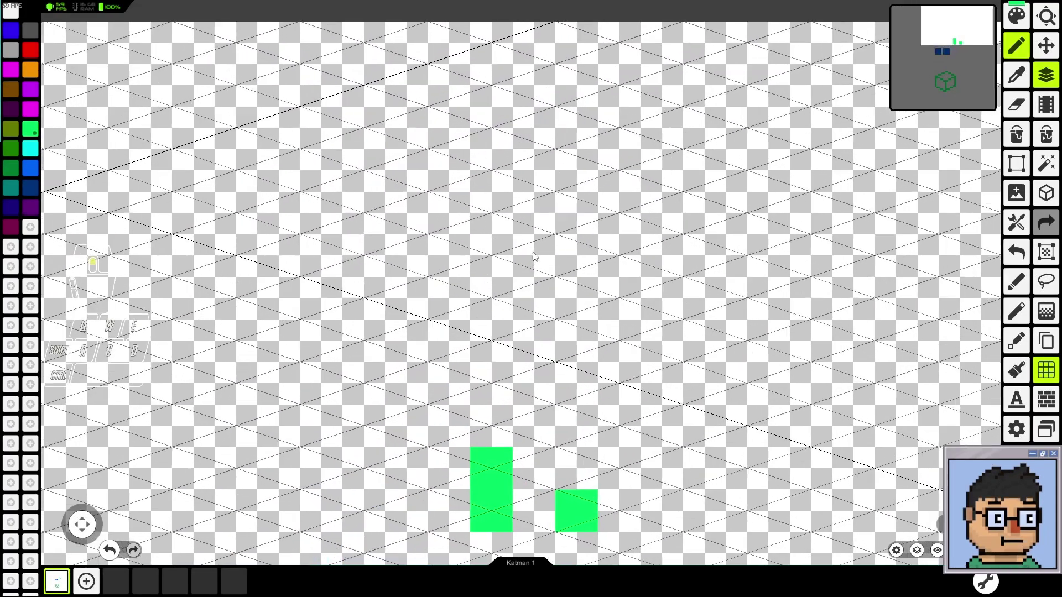
{"action": "left_click", "coordinate": [325, 240]}
{"action": "mouse_move", "coordinate": [325, 245]}
{"action": "left_mouse_down"}
{"action": "mouse_move", "coordinate": [353, 234]}
{"action": "mouse_move", "coordinate": [353, 253]}
{"action": "mouse_move", "coordinate": [407, 264]}
{"action": "left_mouse_up"}
{"action": "key", "text": "ctrl+z"}
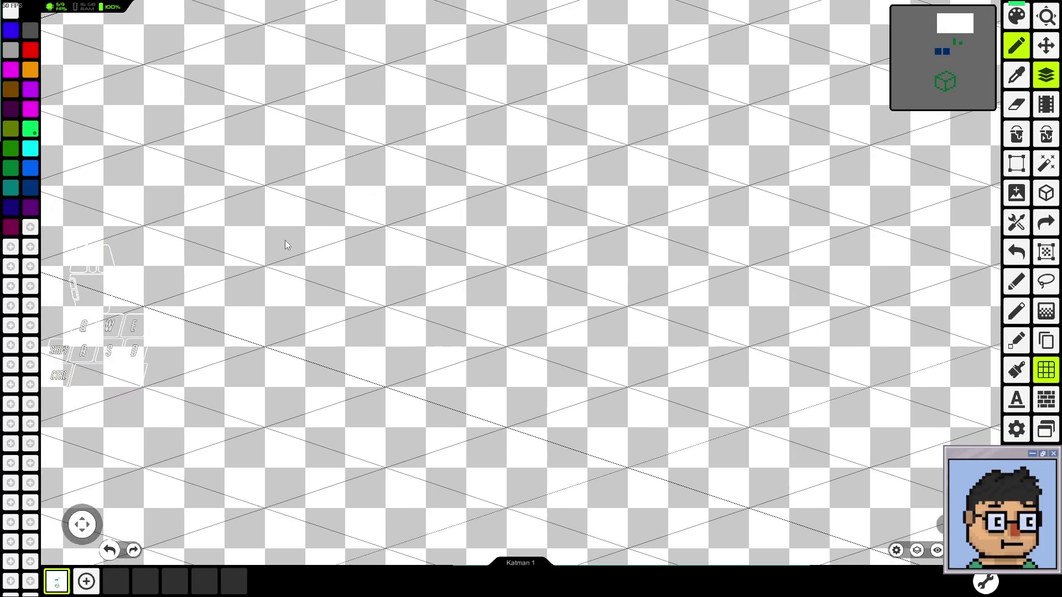
Step: Try filling cells of the isometric grid with green pencil strokes, and undo the last strokes
{"action": "scroll", "coordinate": [375, 326], "scroll_direction": "down", "scroll_amount": 4}
{"action": "scroll", "coordinate": [349, 238], "scroll_direction": "up", "scroll_amount": 5}
{"action": "scroll", "coordinate": [348, 234], "scroll_direction": "up", "scroll_amount": 2}
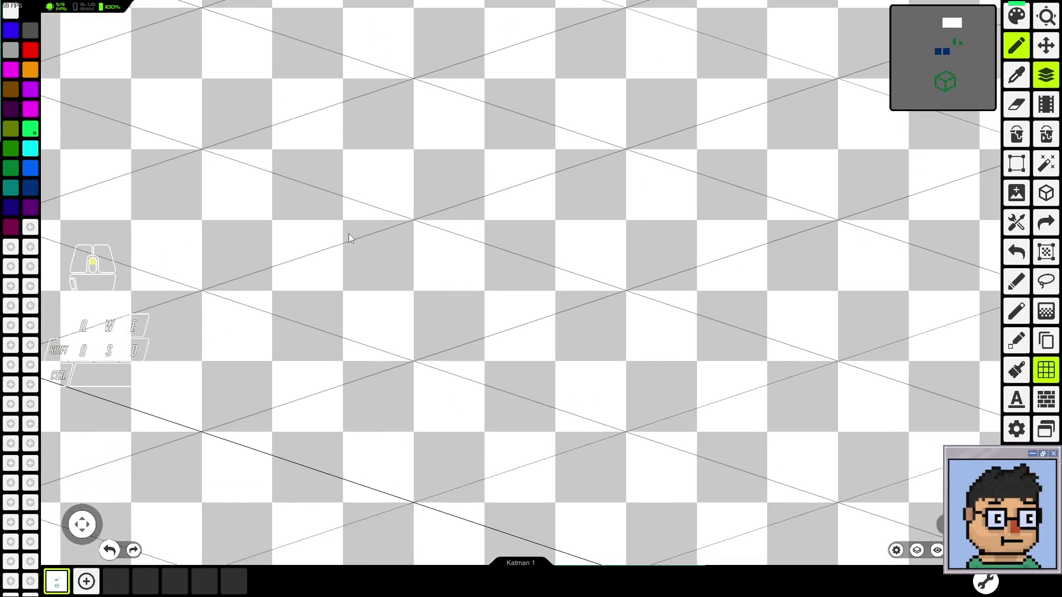
{"action": "scroll", "coordinate": [348, 234], "scroll_direction": "down", "scroll_amount": 3}
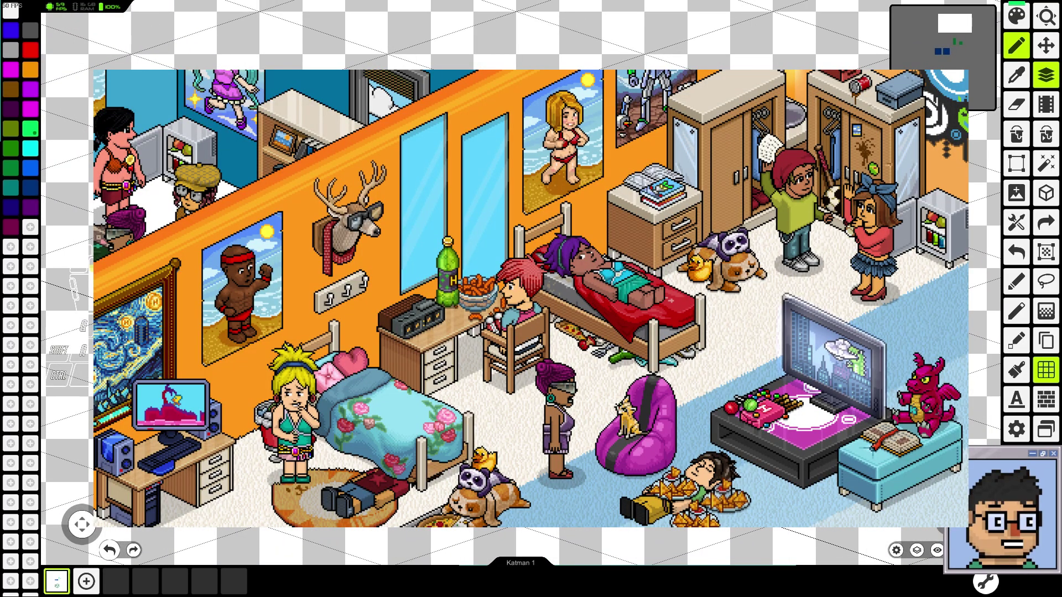
{"action": "scroll", "coordinate": [339, 233], "scroll_direction": "up", "scroll_amount": 3}
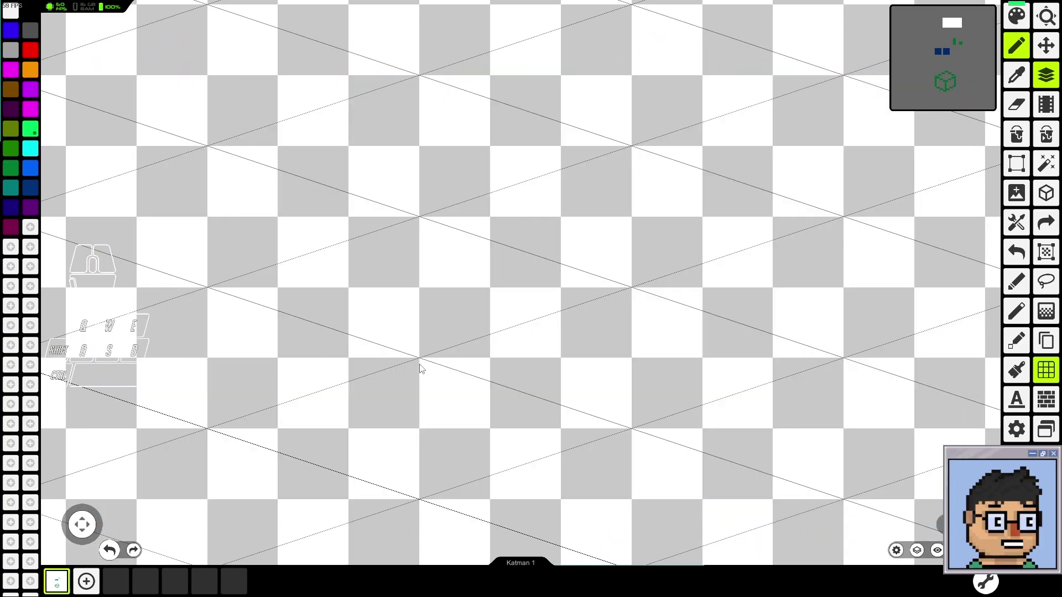
{"action": "mouse_move", "coordinate": [252, 282]}
{"action": "left_mouse_down"}
{"action": "mouse_move", "coordinate": [441, 270]}
{"action": "mouse_move", "coordinate": [519, 291]}
{"action": "mouse_move", "coordinate": [549, 283]}
{"action": "mouse_move", "coordinate": [449, 316]}
{"action": "mouse_move", "coordinate": [323, 312]}
{"action": "mouse_move", "coordinate": [254, 294]}
{"action": "left_mouse_up"}
{"action": "scroll", "coordinate": [393, 371], "scroll_direction": "down", "scroll_amount": 4}
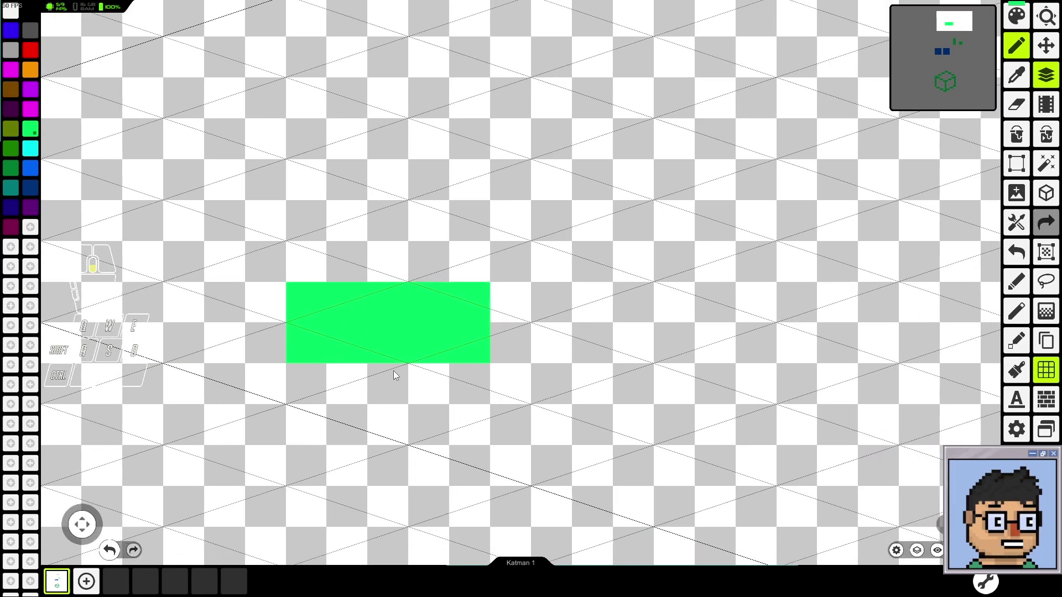
{"action": "scroll", "coordinate": [464, 324], "scroll_direction": "up", "scroll_amount": 3}
{"action": "scroll", "coordinate": [463, 324], "scroll_direction": "up", "scroll_amount": 1}
{"action": "mouse_move", "coordinate": [507, 251]}
{"action": "left_mouse_down"}
{"action": "mouse_move", "coordinate": [563, 312]}
{"action": "mouse_move", "coordinate": [563, 249]}
{"action": "mouse_move", "coordinate": [642, 288]}
{"action": "left_mouse_up"}
{"action": "key", "text": "ctrl+z"}
{"action": "key", "text": "ctrl+z"}
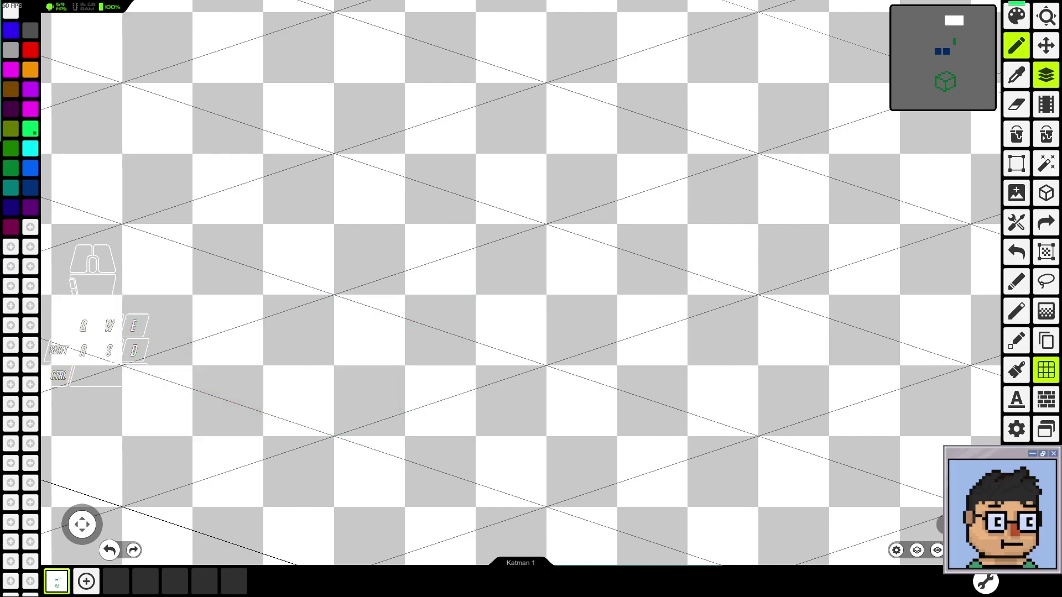
Step: Set the grid's second size value to 5 px in the overlay settings and close the settings
{"action": "left_click", "coordinate": [1019, 430]}
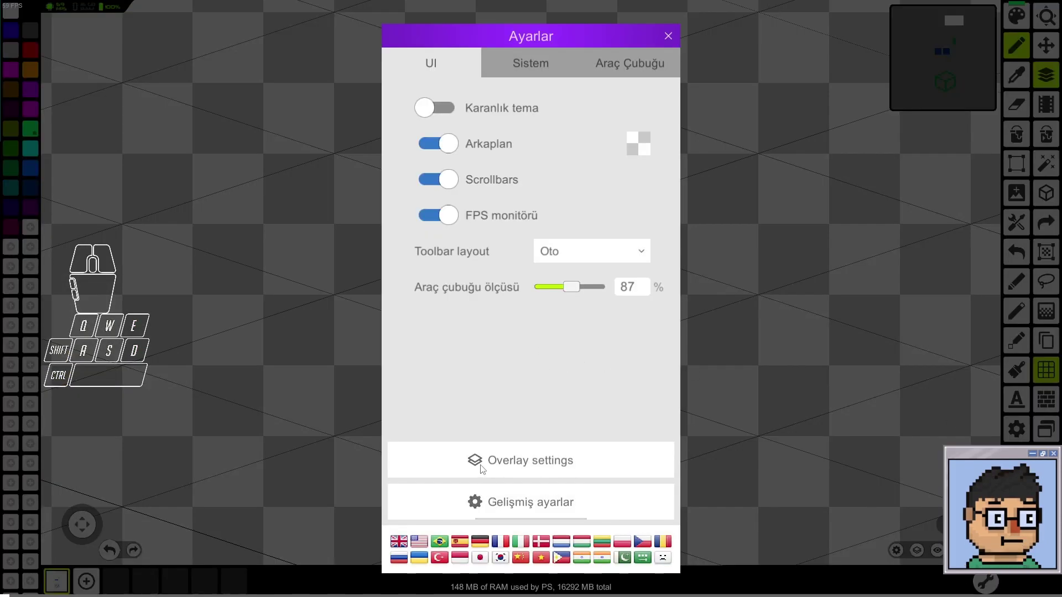
{"action": "left_click", "coordinate": [483, 465]}
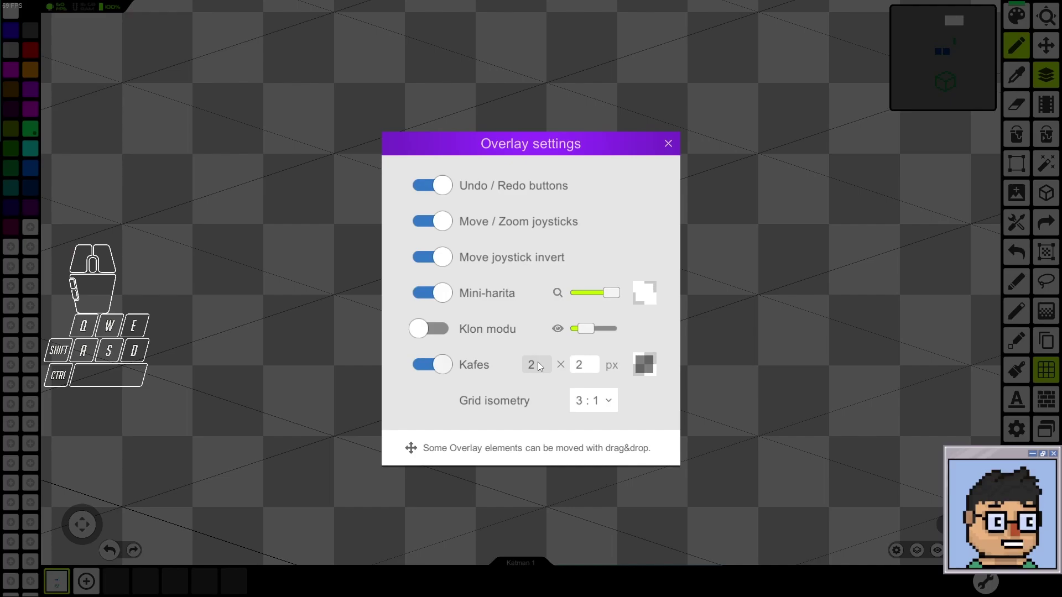
{"action": "left_click", "coordinate": [585, 364]}
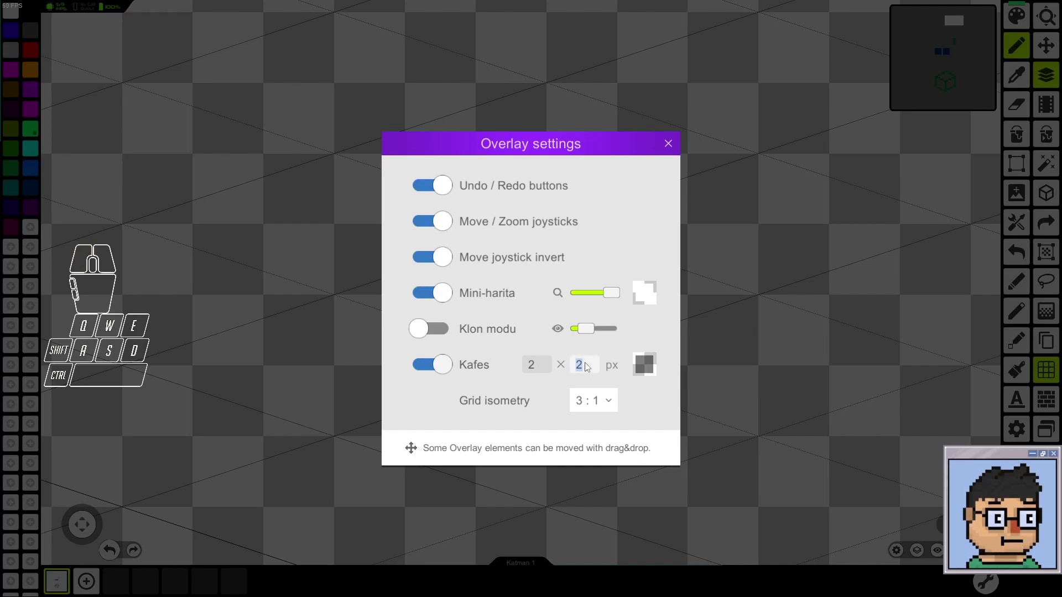
{"action": "type", "text": "5"}
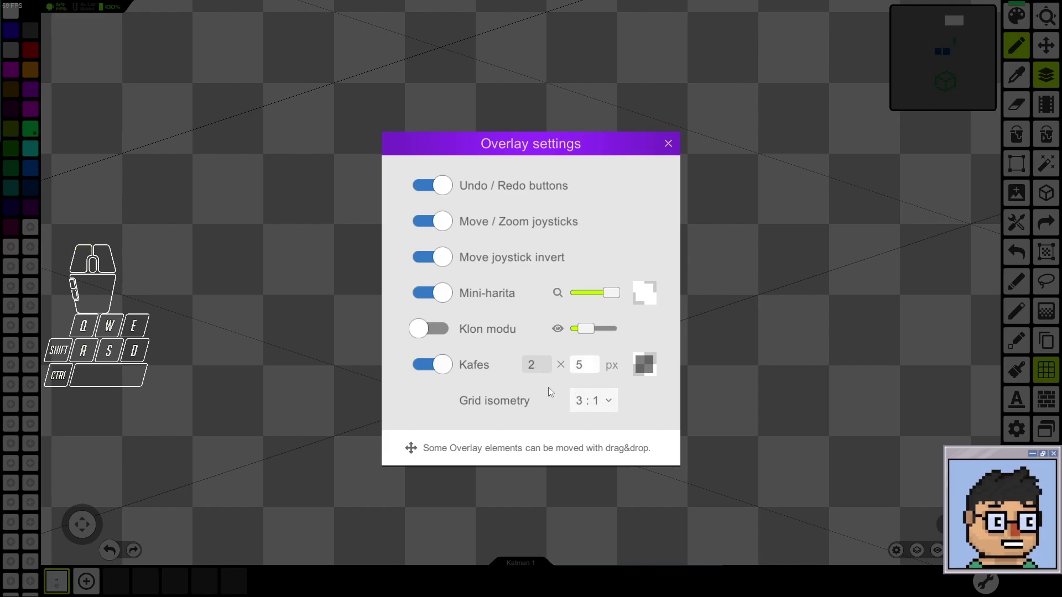
{"action": "left_click", "coordinate": [668, 144]}
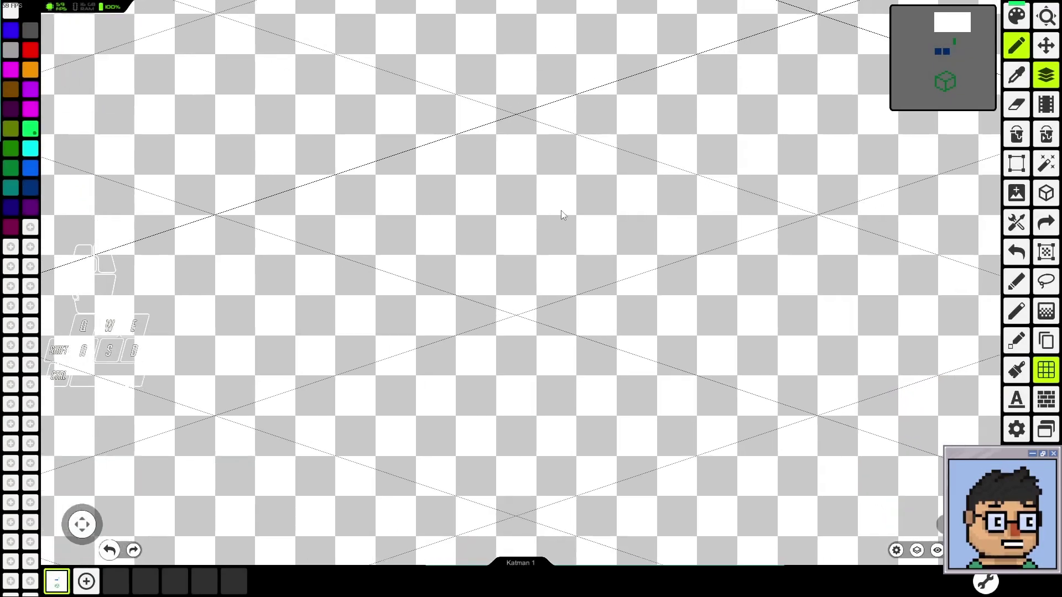
Step: Fill one enlarged diamond-shaped cell of the isometric grid with green using the pencil, near the canvas's upper edge
{"action": "mouse_move", "coordinate": [416, 200]}
{"action": "left_mouse_down"}
{"action": "mouse_move", "coordinate": [467, 175]}
{"action": "mouse_move", "coordinate": [513, 176]}
{"action": "mouse_move", "coordinate": [513, 127]}
{"action": "mouse_move", "coordinate": [576, 146]}
{"action": "mouse_move", "coordinate": [610, 172]}
{"action": "mouse_move", "coordinate": [764, 214]}
{"action": "mouse_move", "coordinate": [649, 164]}
{"action": "mouse_move", "coordinate": [455, 169]}
{"action": "mouse_move", "coordinate": [389, 193]}
{"action": "mouse_move", "coordinate": [422, 160]}
{"action": "mouse_move", "coordinate": [290, 215]}
{"action": "left_mouse_up"}
{"action": "mouse_move", "coordinate": [430, 254]}
{"action": "left_mouse_down"}
{"action": "mouse_move", "coordinate": [468, 277]}
{"action": "mouse_move", "coordinate": [390, 260]}
{"action": "mouse_move", "coordinate": [516, 283]}
{"action": "mouse_move", "coordinate": [687, 239]}
{"action": "mouse_move", "coordinate": [701, 219]}
{"action": "mouse_move", "coordinate": [433, 230]}
{"action": "mouse_move", "coordinate": [533, 177]}
{"action": "mouse_move", "coordinate": [592, 219]}
{"action": "left_mouse_up"}
{"action": "scroll", "coordinate": [589, 223], "scroll_direction": "down", "scroll_amount": 5}
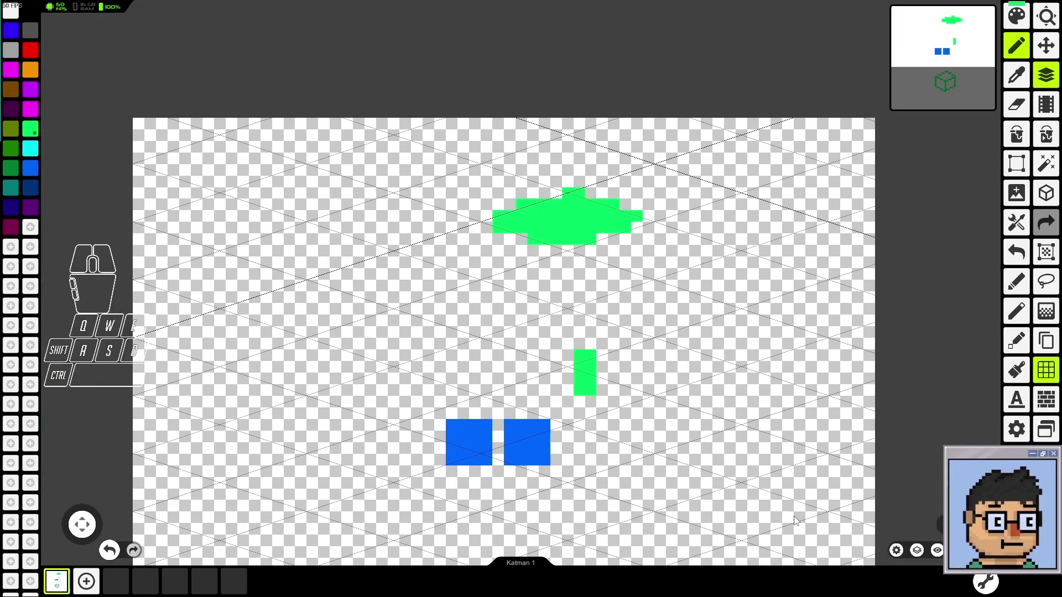
Step: Toggle the grid display off and on, leaving the grid hidden
{"action": "key", "text": "g"}
{"action": "key", "text": "g"}
{"action": "key", "text": "g"}
{"action": "key", "text": "g"}
{"action": "key", "text": "g"}
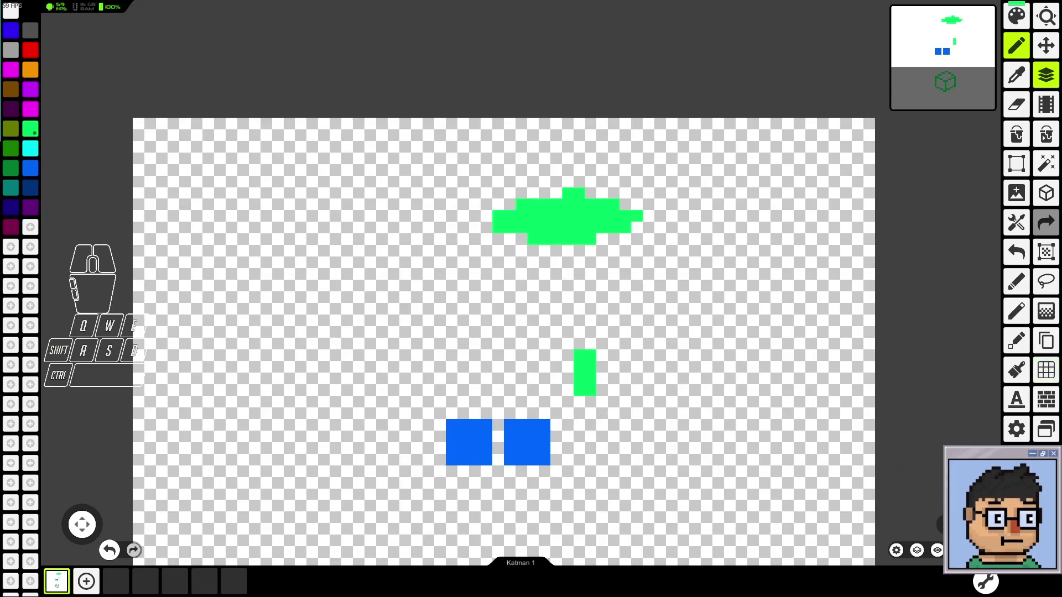
Step: Examine the shortcut list for the clone, grid, tile mode and movement entries, and close it
{"action": "left_click", "coordinate": [1023, 422]}
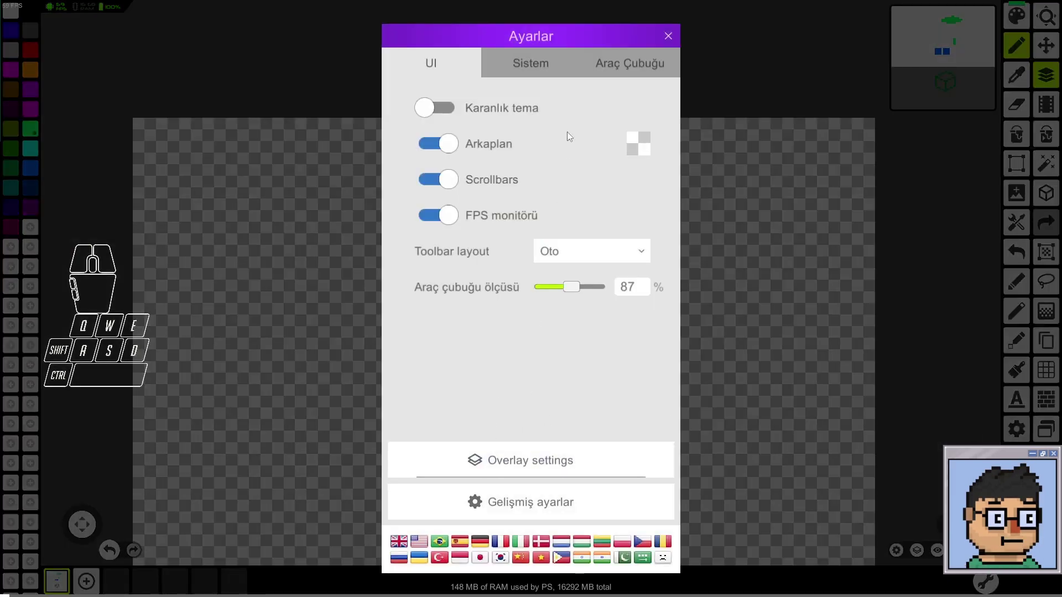
{"action": "left_click", "coordinate": [531, 66]}
{"action": "left_click", "coordinate": [529, 547]}
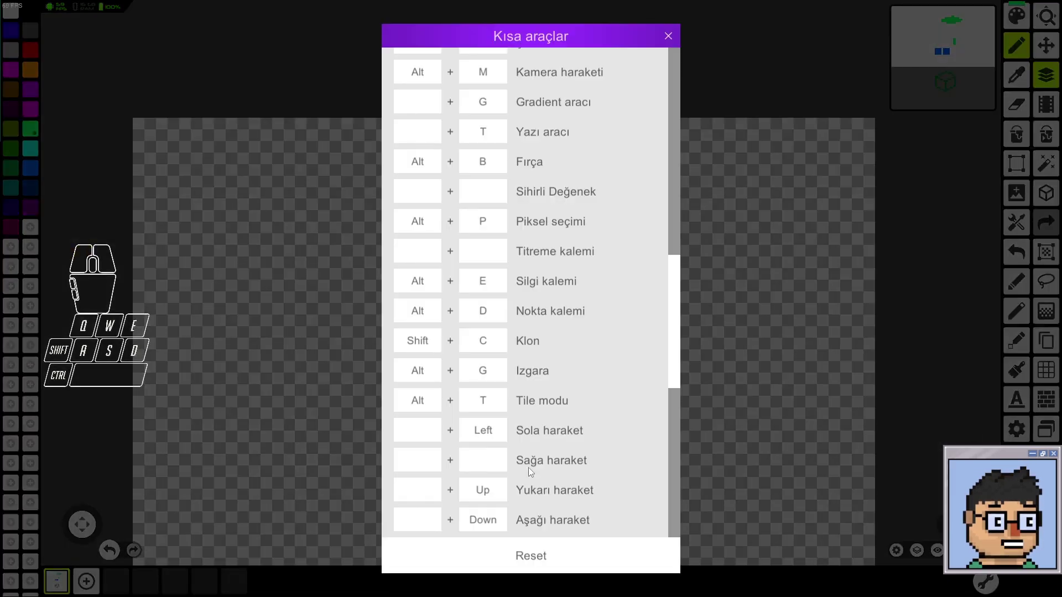
{"action": "scroll", "coordinate": [519, 363], "scroll_direction": "down", "scroll_amount": 3}
{"action": "scroll", "coordinate": [520, 363], "scroll_direction": "up", "scroll_amount": 1}
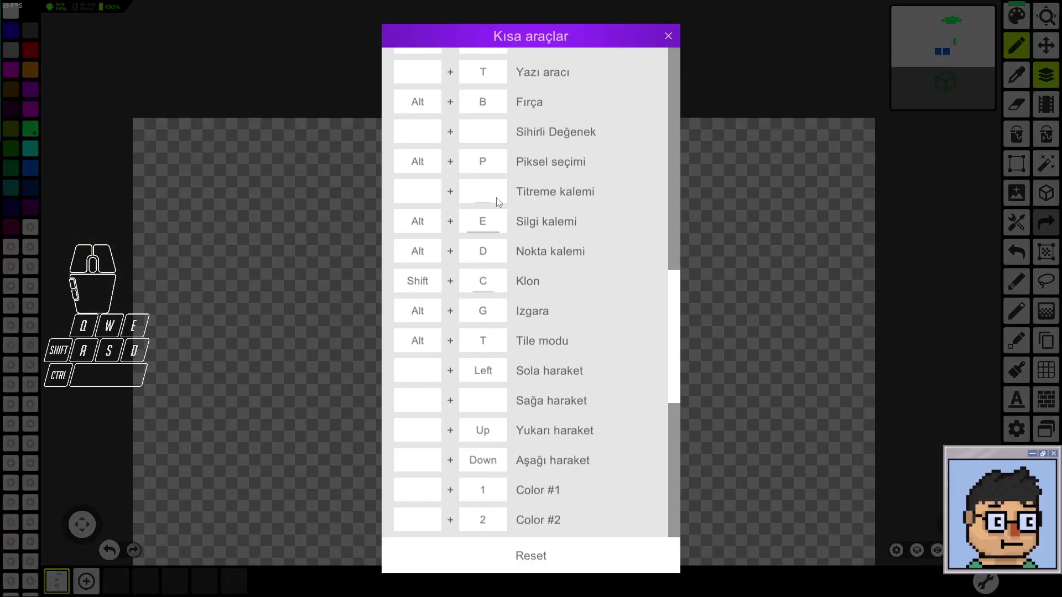
{"action": "scroll", "coordinate": [536, 369], "scroll_direction": "down", "scroll_amount": 1}
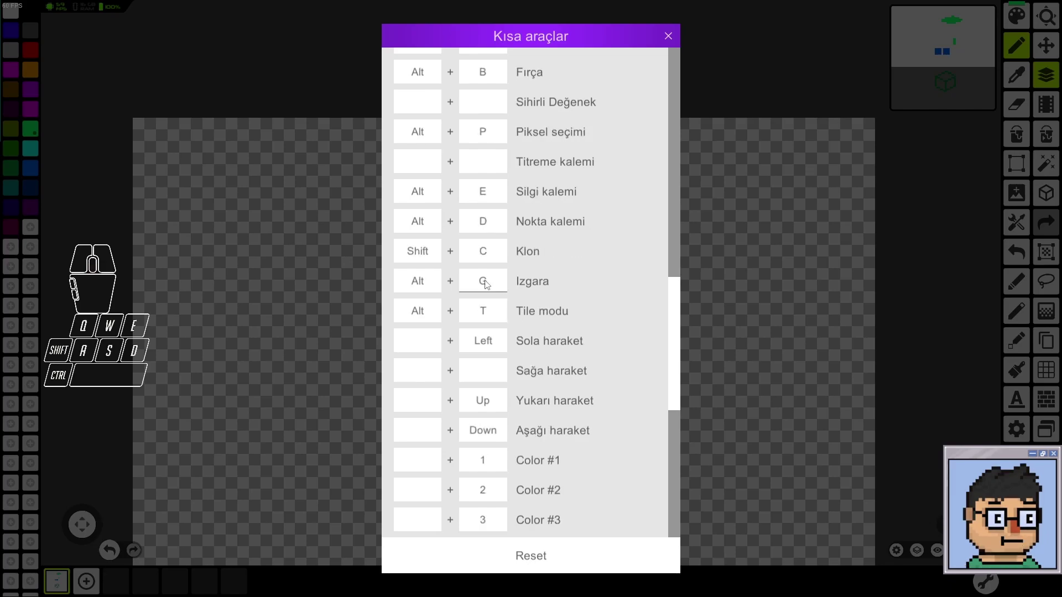
{"action": "left_click", "coordinate": [668, 35]}
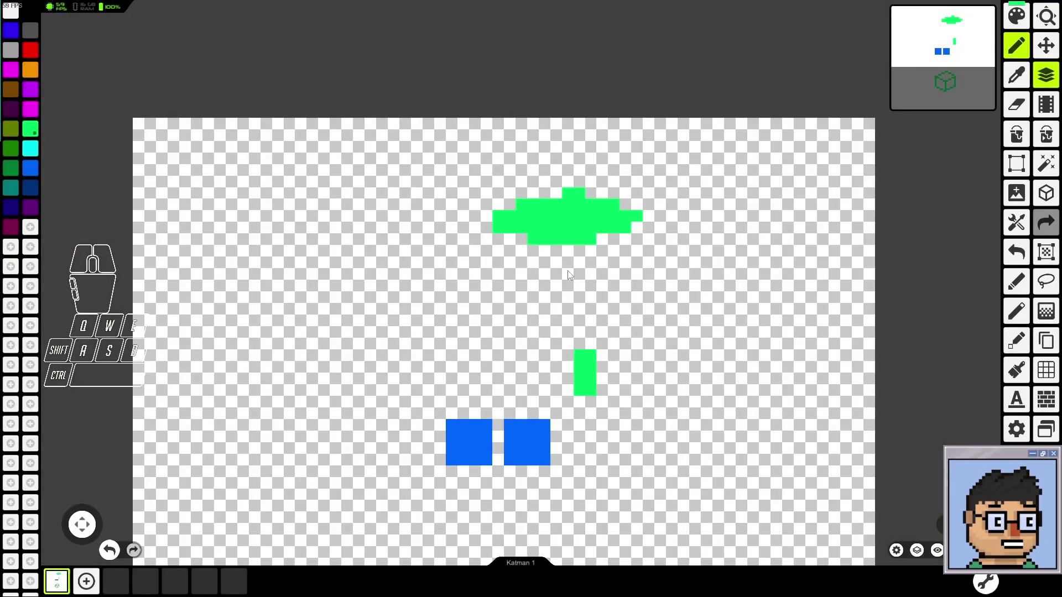
{"action": "key", "text": "c"}
{"action": "left_click", "coordinate": [984, 581]}
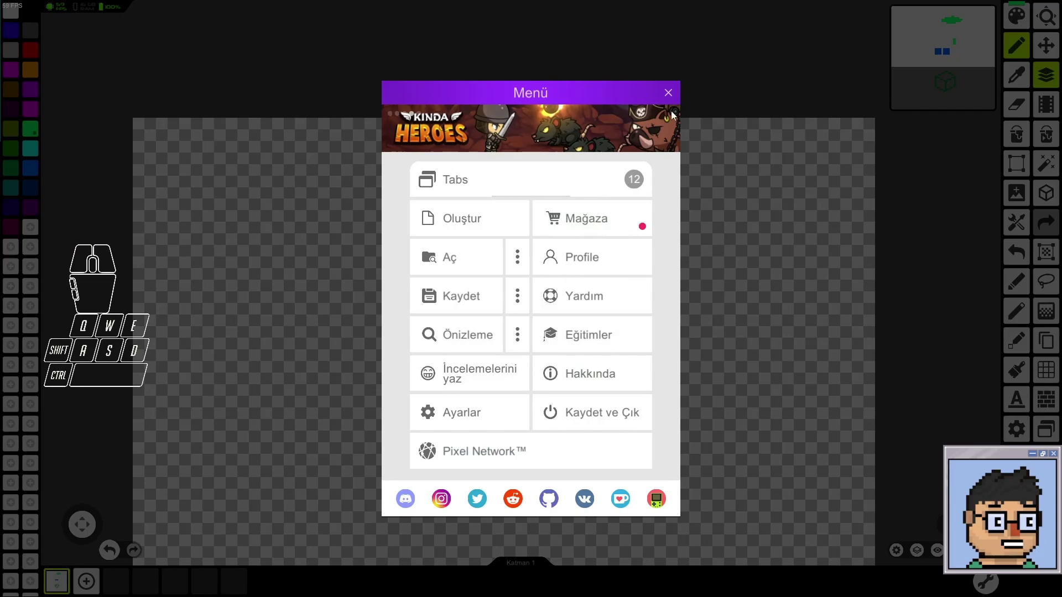
{"action": "left_click", "coordinate": [669, 93]}
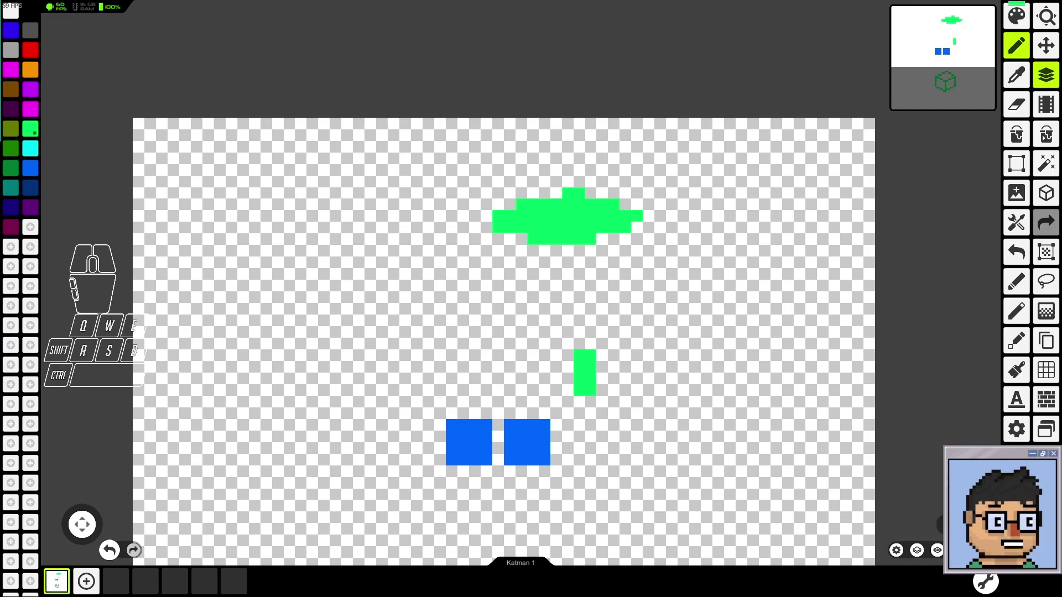
Step: Switch to Aseprite and create a new 256 × 256 px RGBA sprite with a transparent background
{"action": "key", "text": "super"}
{"action": "type", "text": "ase"}
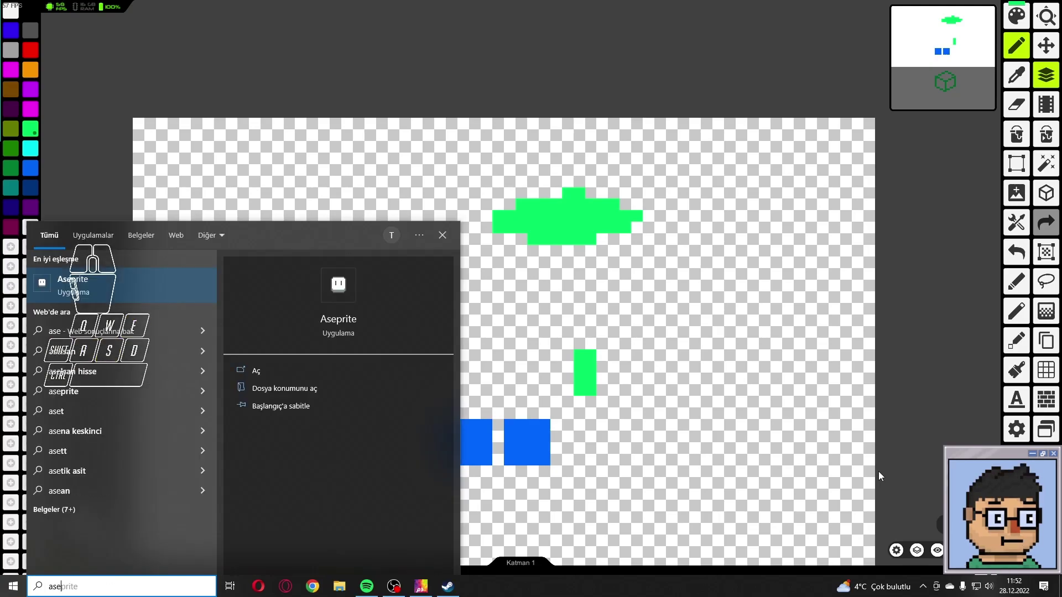
{"action": "key", "text": "Return"}
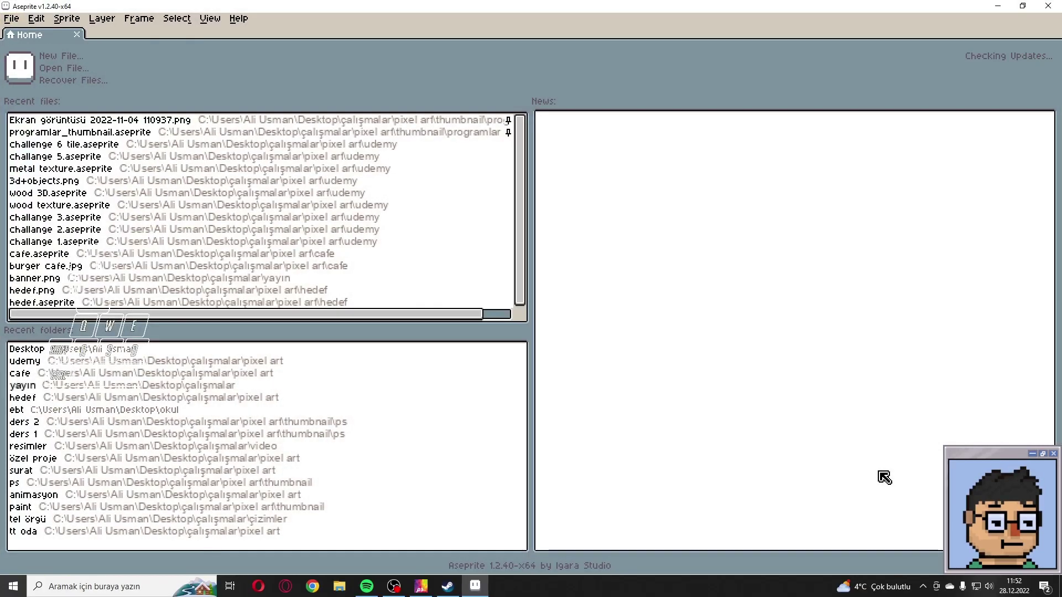
{"action": "left_click", "coordinate": [58, 56]}
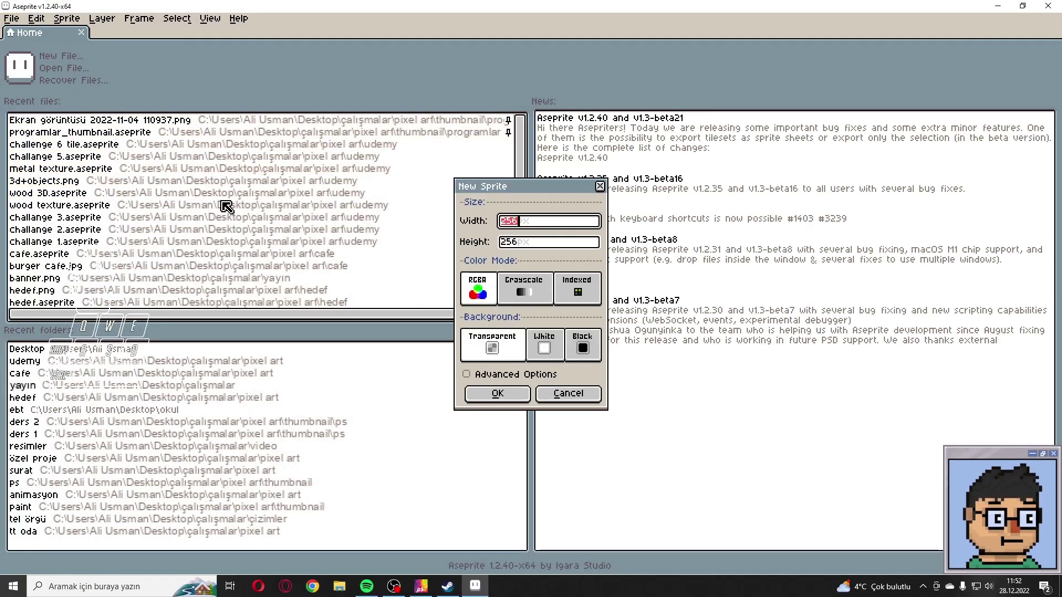
{"action": "left_click", "coordinate": [498, 394]}
{"action": "scroll", "coordinate": [530, 301], "scroll_direction": "up", "scroll_amount": 2}
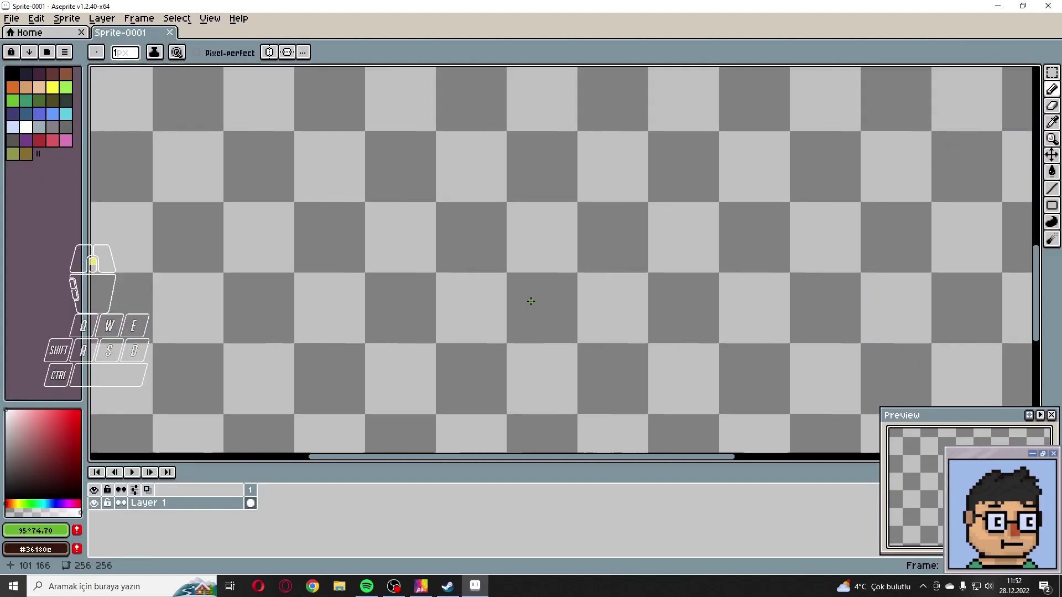
Step: Set the timeline position to Right and place a single green pixel on the canvas
{"action": "scroll", "coordinate": [530, 302], "scroll_direction": "down", "scroll_amount": 2}
{"action": "scroll", "coordinate": [564, 227], "scroll_direction": "up", "scroll_amount": 4}
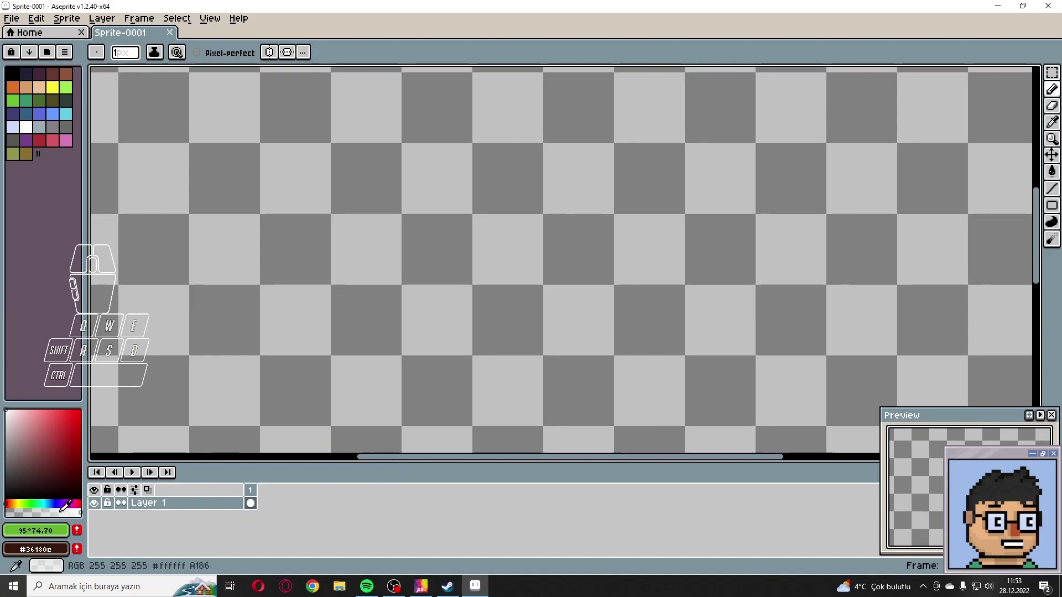
{"action": "left_click", "coordinate": [144, 492]}
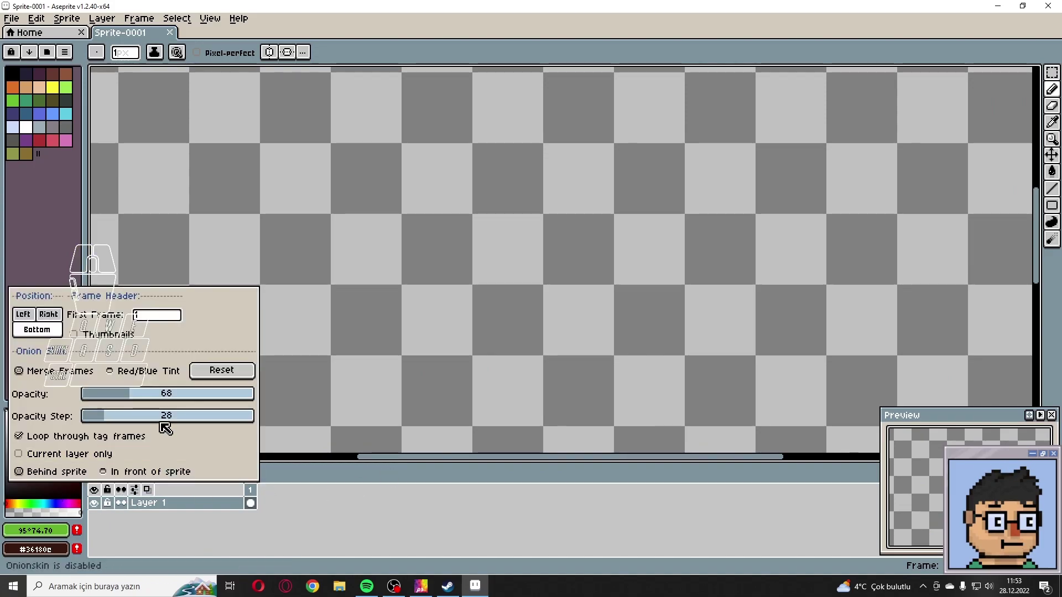
{"action": "left_click", "coordinate": [49, 314]}
{"action": "left_click", "coordinate": [594, 349]}
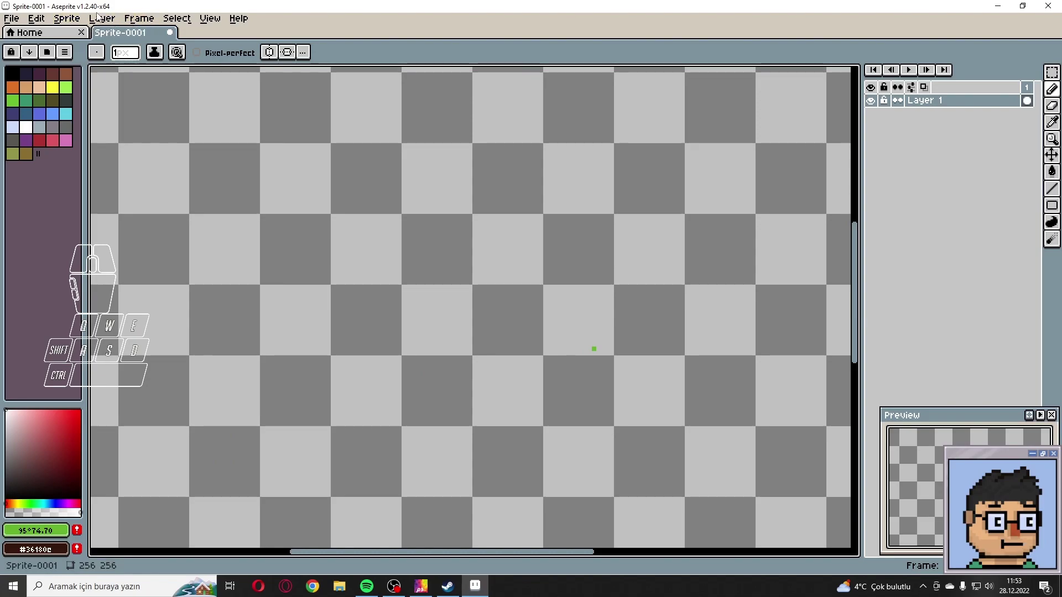
Step: Enable tiled mode in both axes for the 256 × 256 px sprite and undo the stray green pixel
{"action": "left_click", "coordinate": [210, 18]}
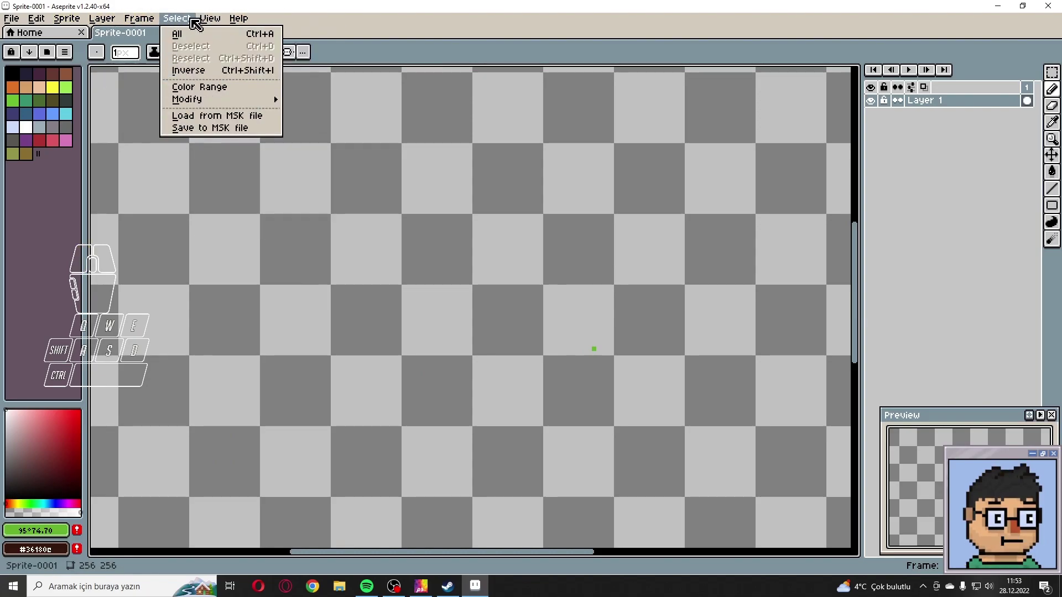
{"action": "mouse_move", "coordinate": [209, 18]}
{"action": "mouse_move", "coordinate": [249, 92]}
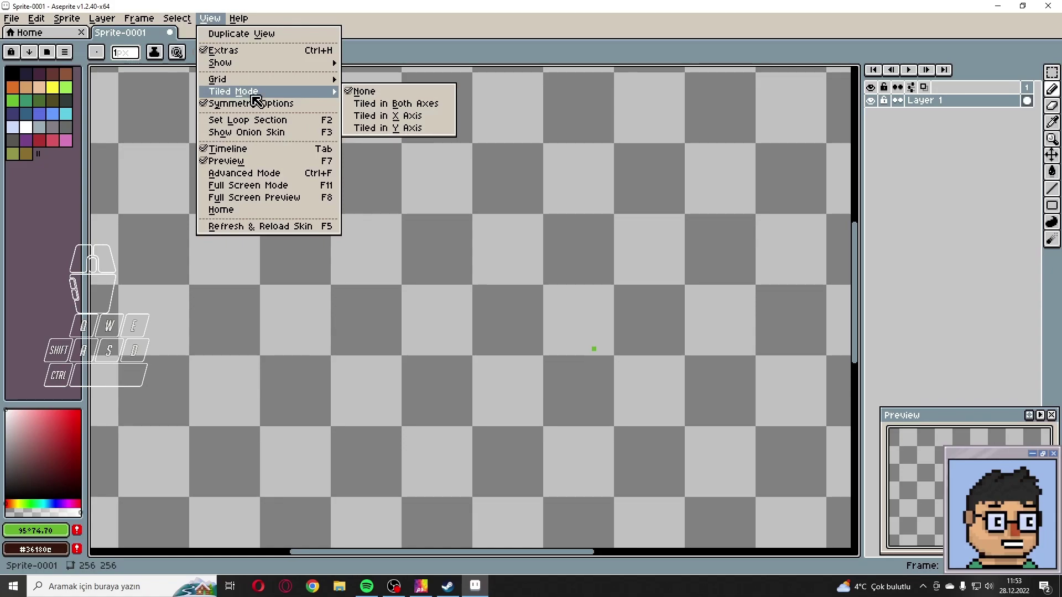
{"action": "left_click", "coordinate": [434, 110]}
{"action": "scroll", "coordinate": [443, 308], "scroll_direction": "down", "scroll_amount": 3}
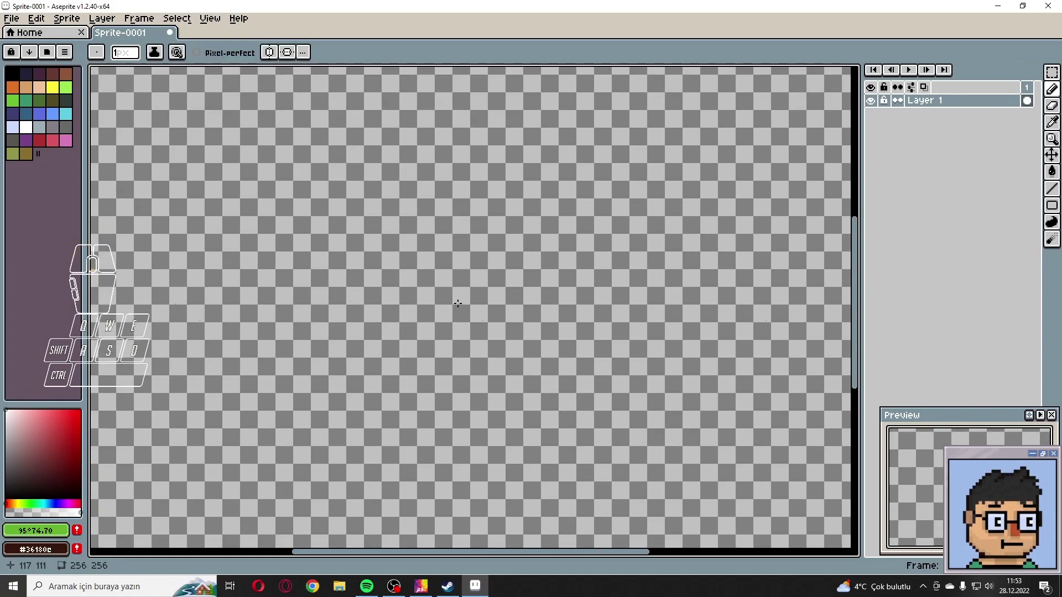
{"action": "scroll", "coordinate": [492, 303], "scroll_direction": "up", "scroll_amount": 2}
{"action": "key", "text": "ctrl+z"}
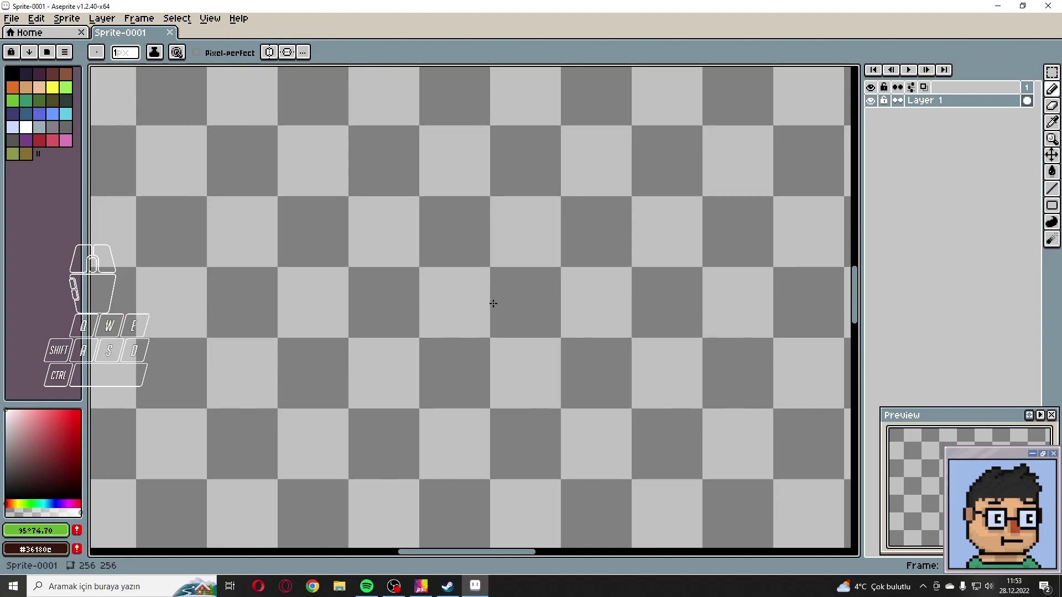
Step: Draw a freehand dark red circle outline in the middle tile with the pencil and fill it with the same red
{"action": "scroll", "coordinate": [498, 308], "scroll_direction": "down", "scroll_amount": 6}
{"action": "scroll", "coordinate": [485, 296], "scroll_direction": "up", "scroll_amount": 3}
{"action": "left_click", "coordinate": [210, 18]}
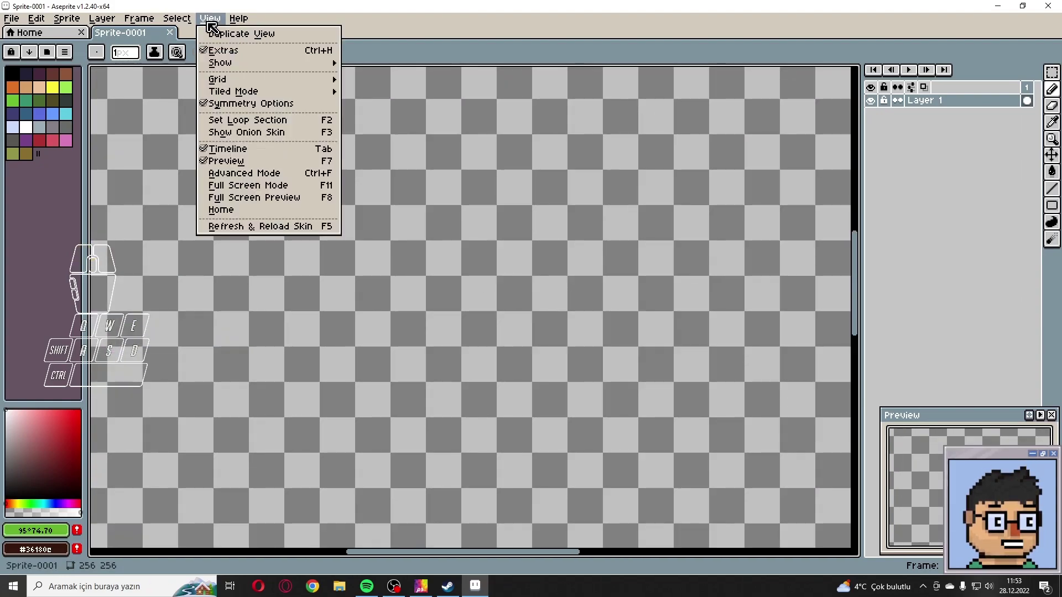
{"action": "mouse_move", "coordinate": [237, 91]}
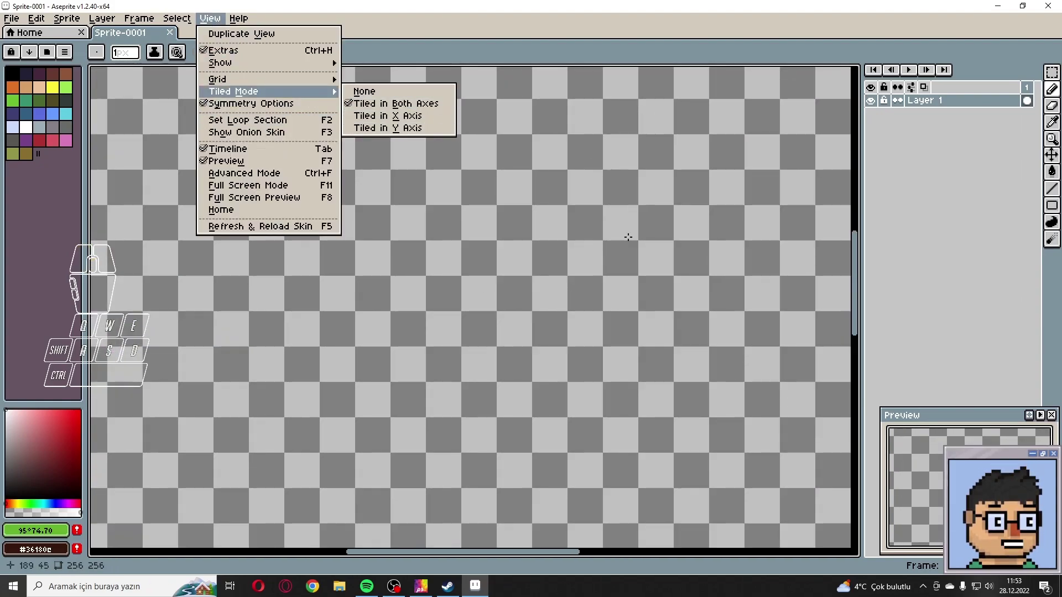
{"action": "scroll", "coordinate": [530, 252], "scroll_direction": "down", "scroll_amount": 2}
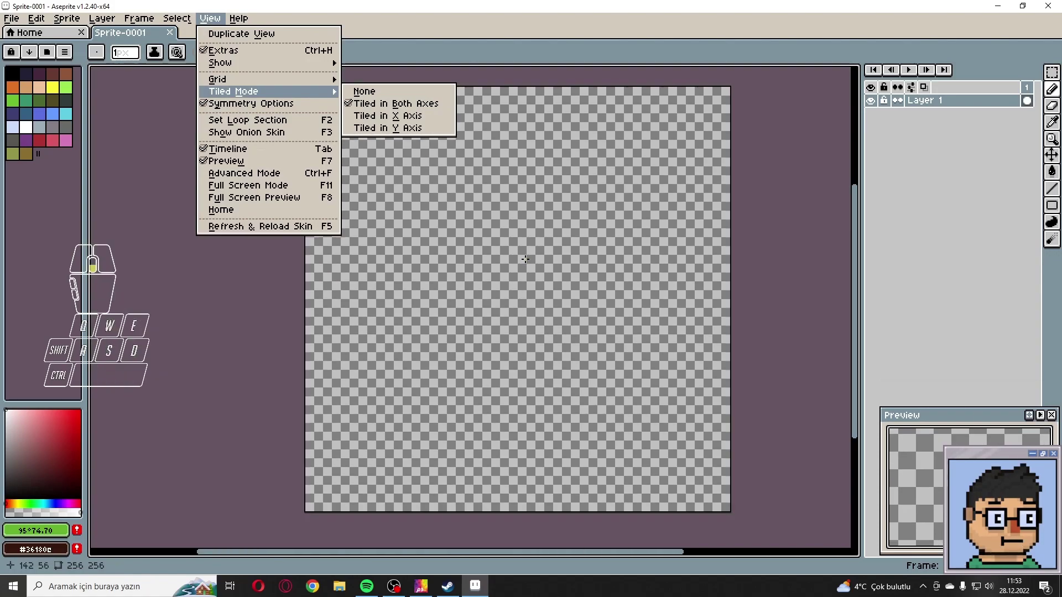
{"action": "left_click", "coordinate": [500, 291]}
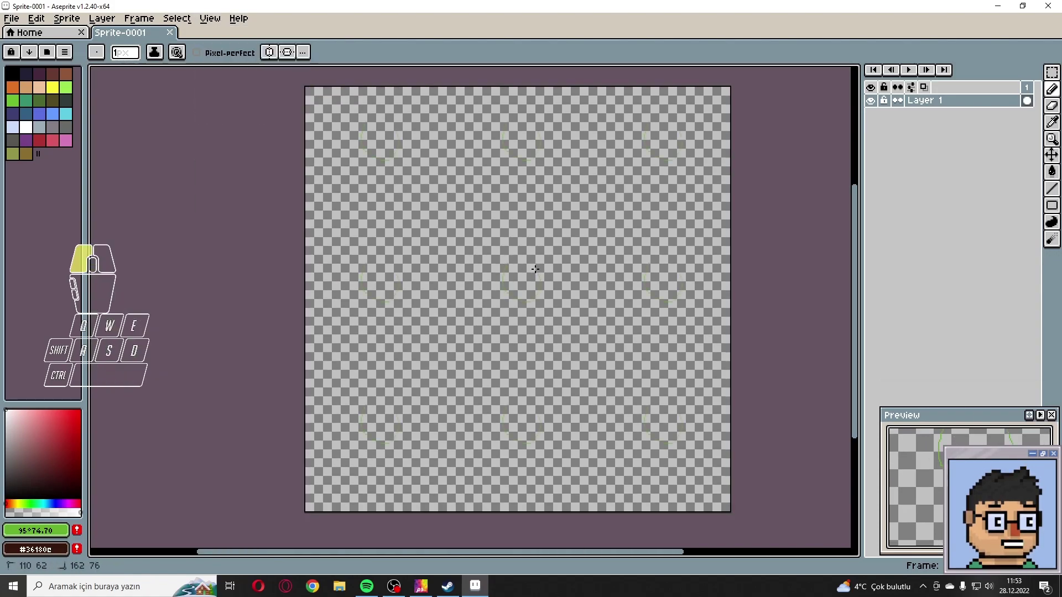
{"action": "left_click", "coordinate": [39, 140]}
{"action": "mouse_move", "coordinate": [520, 259]}
{"action": "left_mouse_down"}
{"action": "mouse_move", "coordinate": [482, 266]}
{"action": "mouse_move", "coordinate": [473, 299]}
{"action": "mouse_move", "coordinate": [500, 317]}
{"action": "mouse_move", "coordinate": [528, 312]}
{"action": "mouse_move", "coordinate": [538, 297]}
{"action": "mouse_move", "coordinate": [518, 258]}
{"action": "left_mouse_up"}
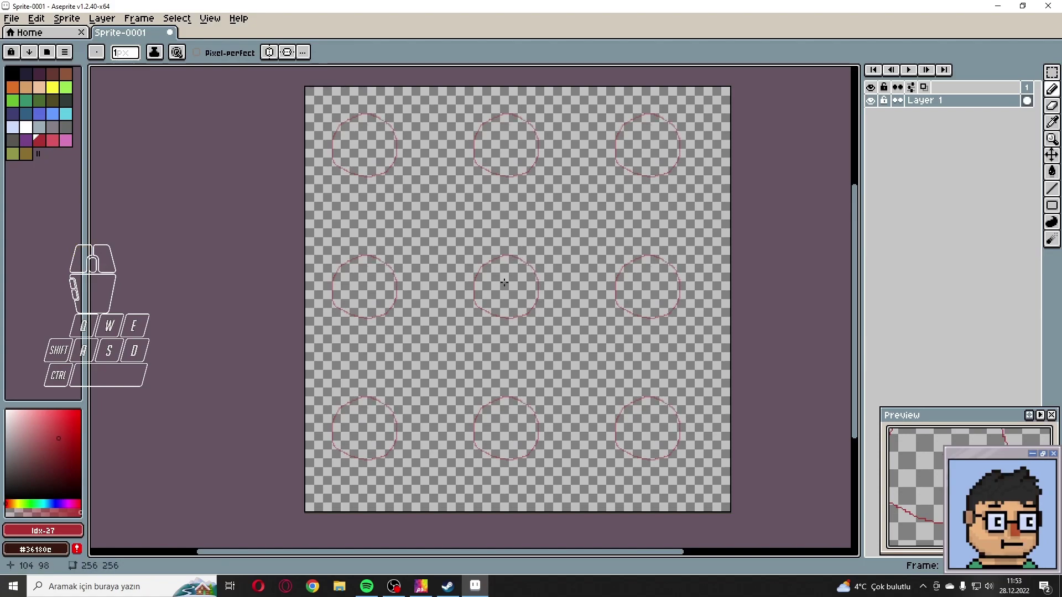
{"action": "key", "text": "g"}
{"action": "left_click", "coordinate": [503, 282]}
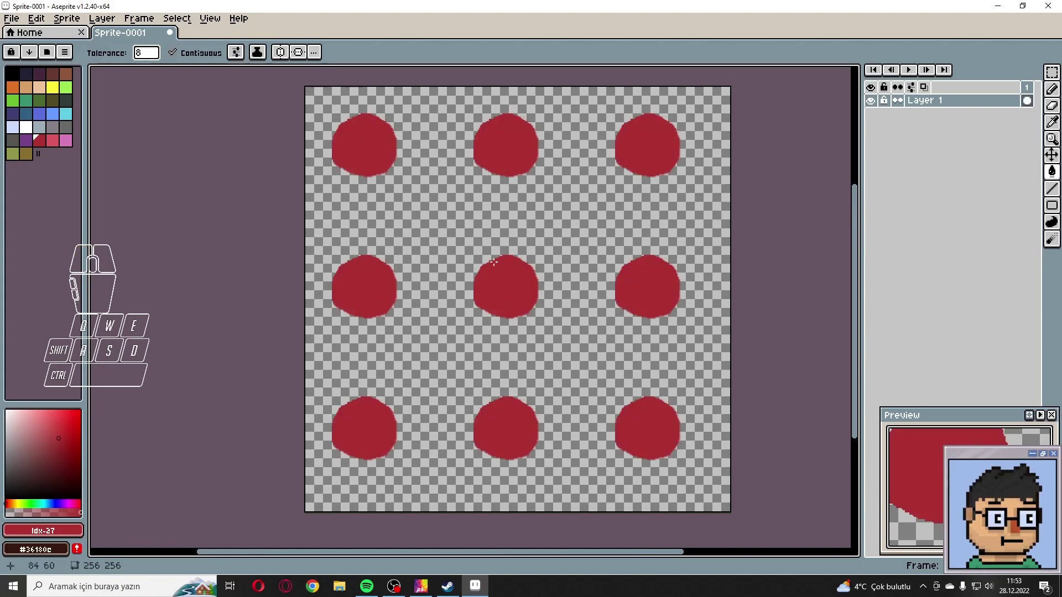
Step: Try a light green fill on the circle, undo it, and draw a short light green pencil stroke inside the circle
{"action": "left_click", "coordinate": [66, 87]}
{"action": "left_click", "coordinate": [505, 281]}
{"action": "key", "text": "ctrl+z"}
{"action": "key", "text": "b"}
{"action": "left_click_drag", "start_coordinate": [508, 279], "coordinate": [497, 296]}
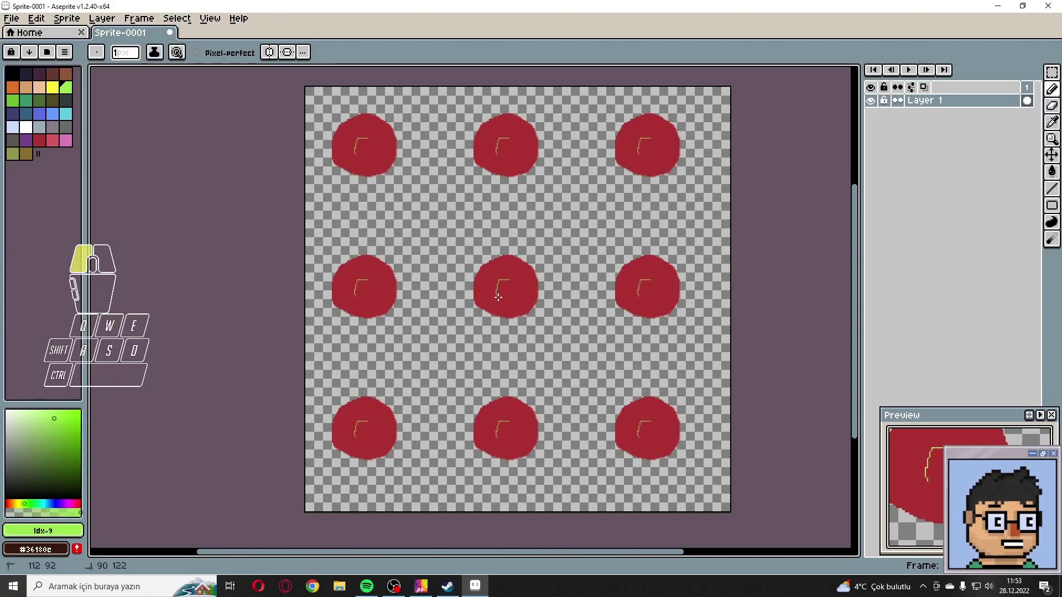
Step: Undo the green stroke and the red circle until the sprite is empty
{"action": "key", "text": "ctrl+z"}
{"action": "key", "text": "ctrl+z"}
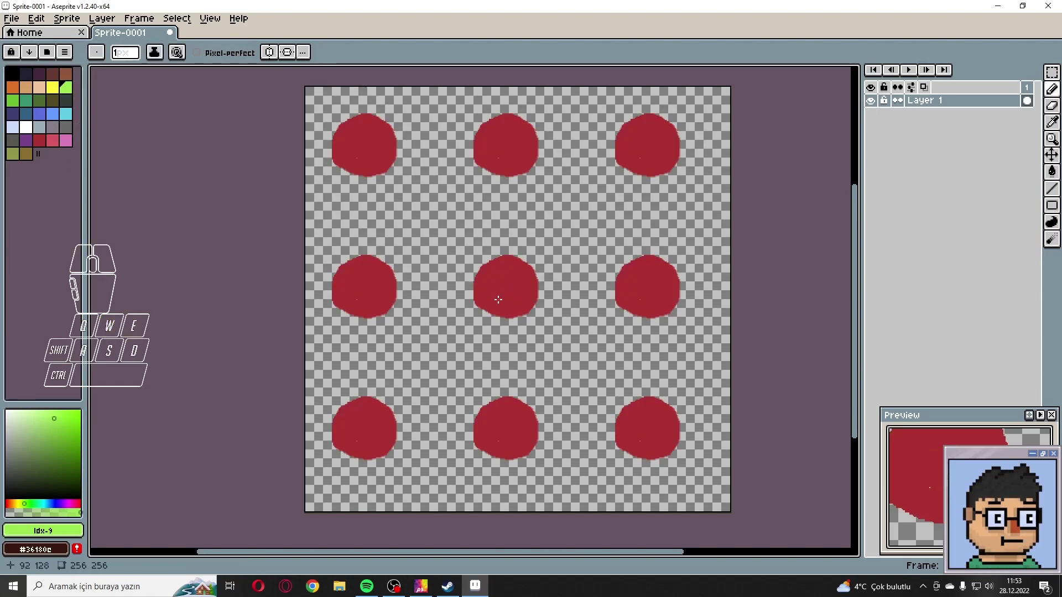
{"action": "key", "text": "ctrl+z"}
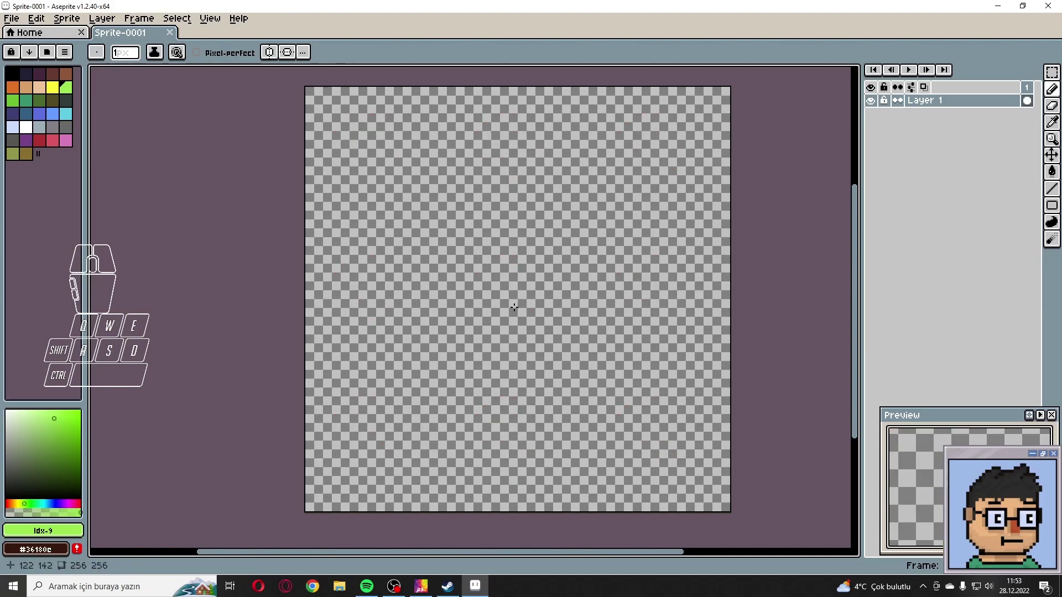
{"action": "scroll", "coordinate": [539, 309], "scroll_direction": "up", "scroll_amount": 2}
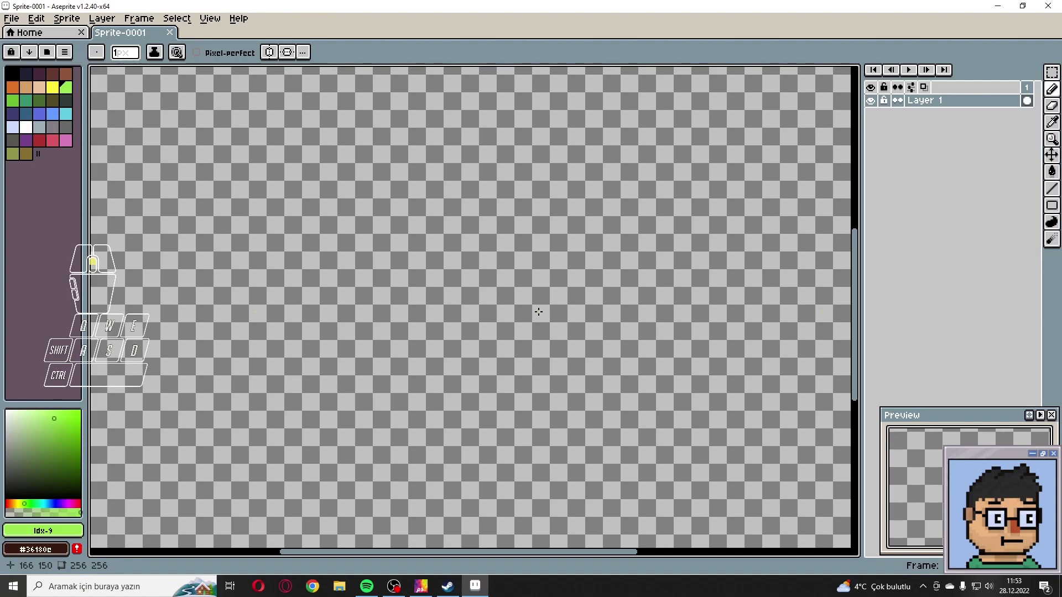
{"action": "scroll", "coordinate": [538, 312], "scroll_direction": "down", "scroll_amount": 2}
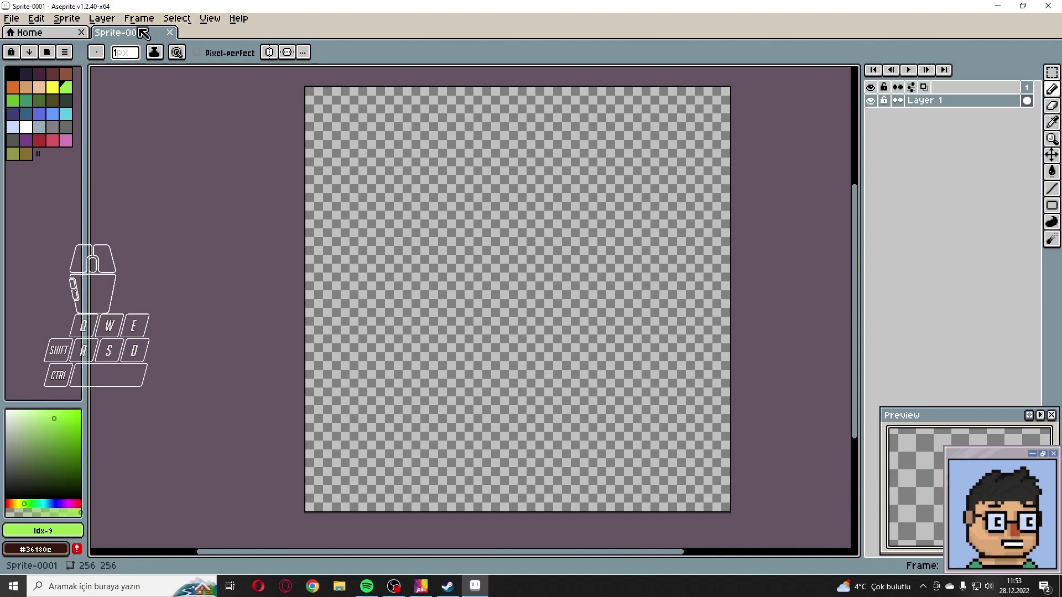
Step: Create a new 128 × 128 px sprite, then another new sprite of 48 × 48 px, both with a transparent background
{"action": "key", "text": "ctrl+n"}
{"action": "key", "text": "Return"}
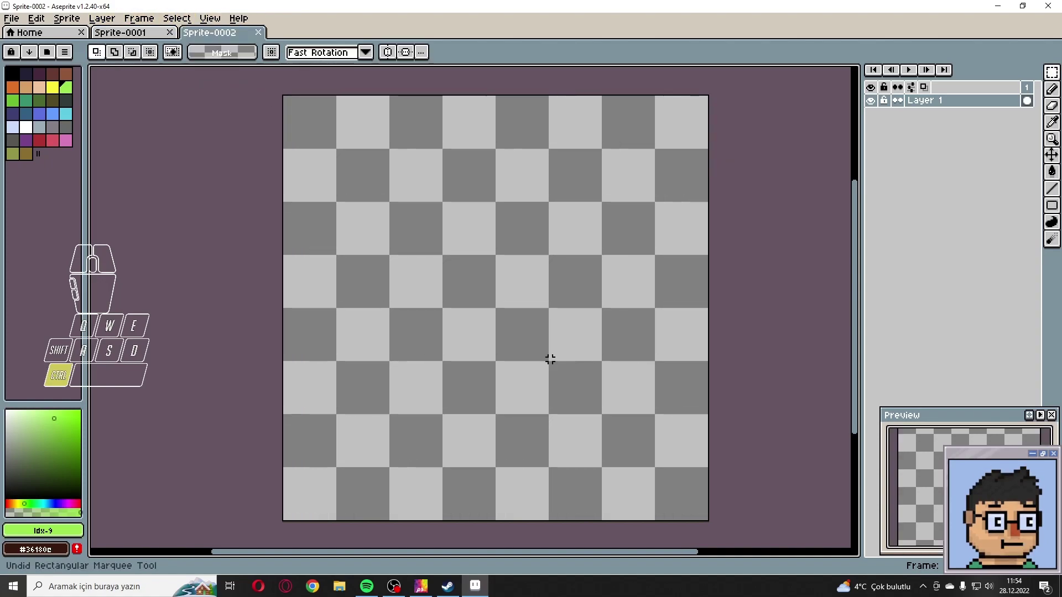
{"action": "key", "text": "ctrl+n"}
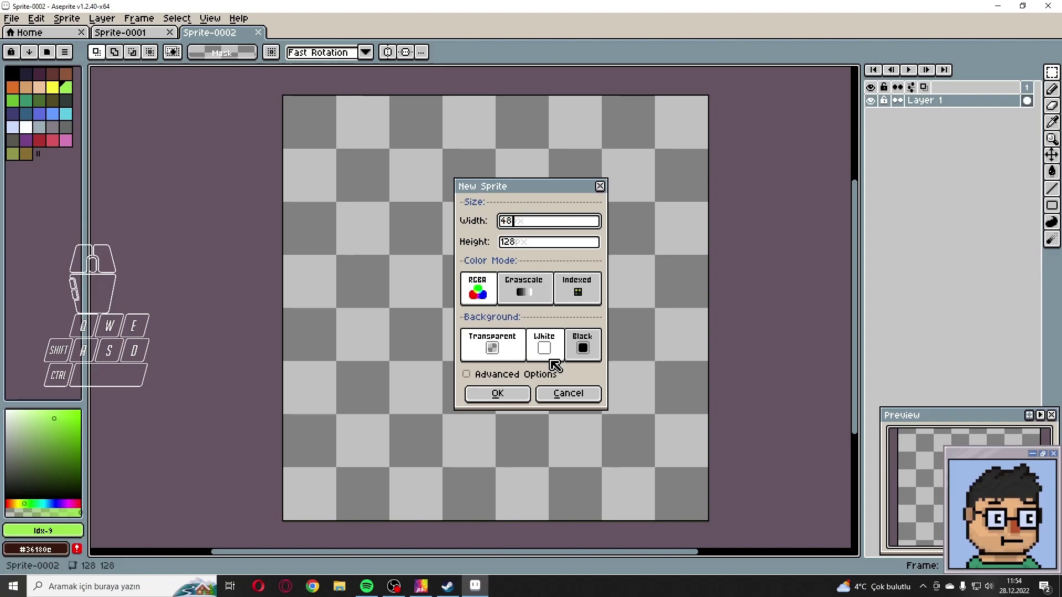
{"action": "key", "text": "Tab"}
{"action": "key", "text": "Return"}
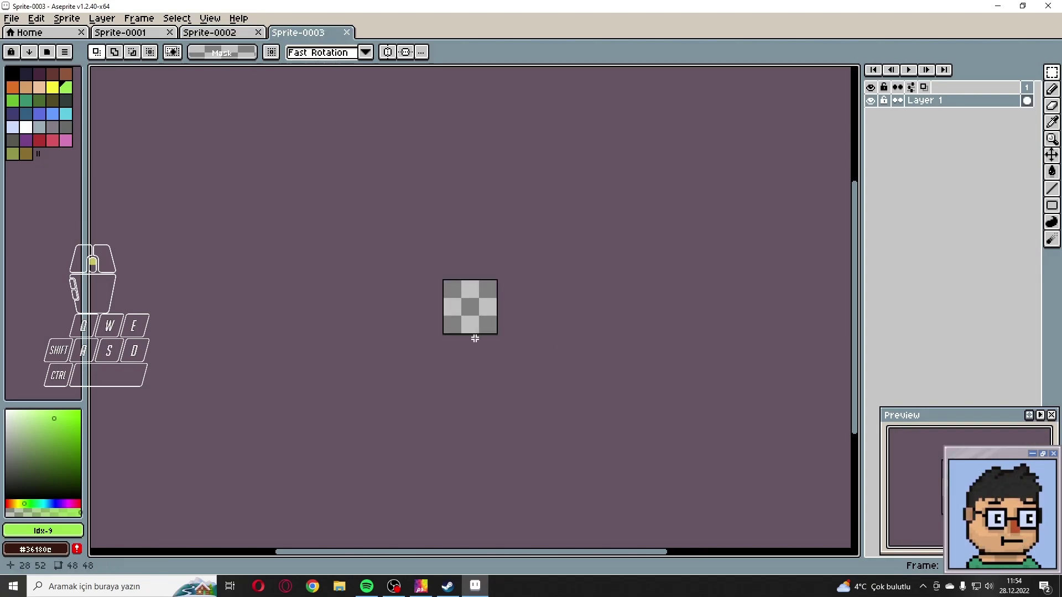
Step: Enable tiled mode in both axes for the 48 × 48 px sprite
{"action": "scroll", "coordinate": [474, 332], "scroll_direction": "up", "scroll_amount": 5}
{"action": "left_click", "coordinate": [209, 18]}
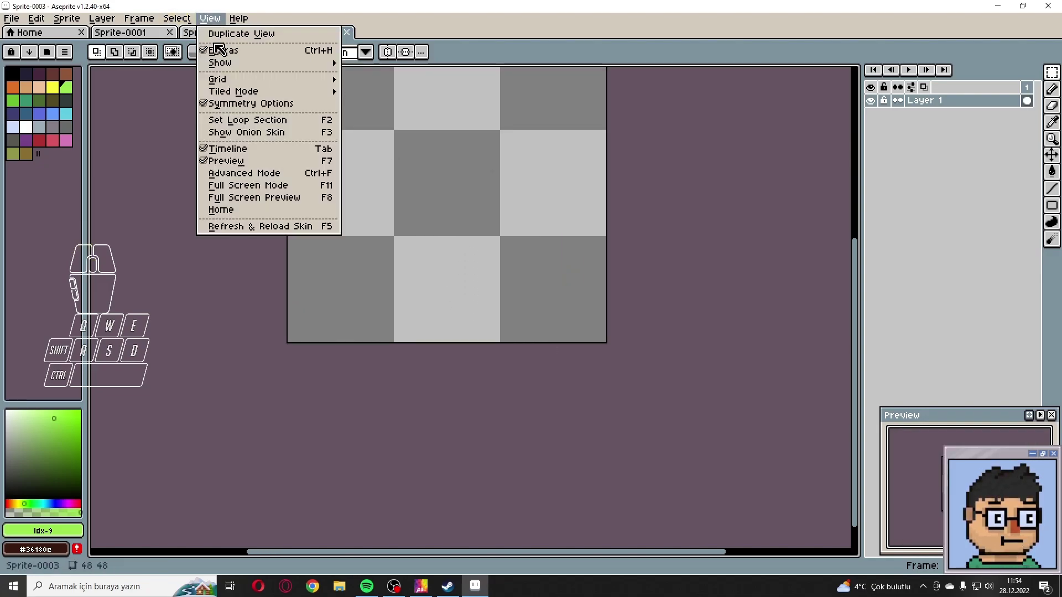
{"action": "mouse_move", "coordinate": [251, 93]}
{"action": "left_click", "coordinate": [389, 103]}
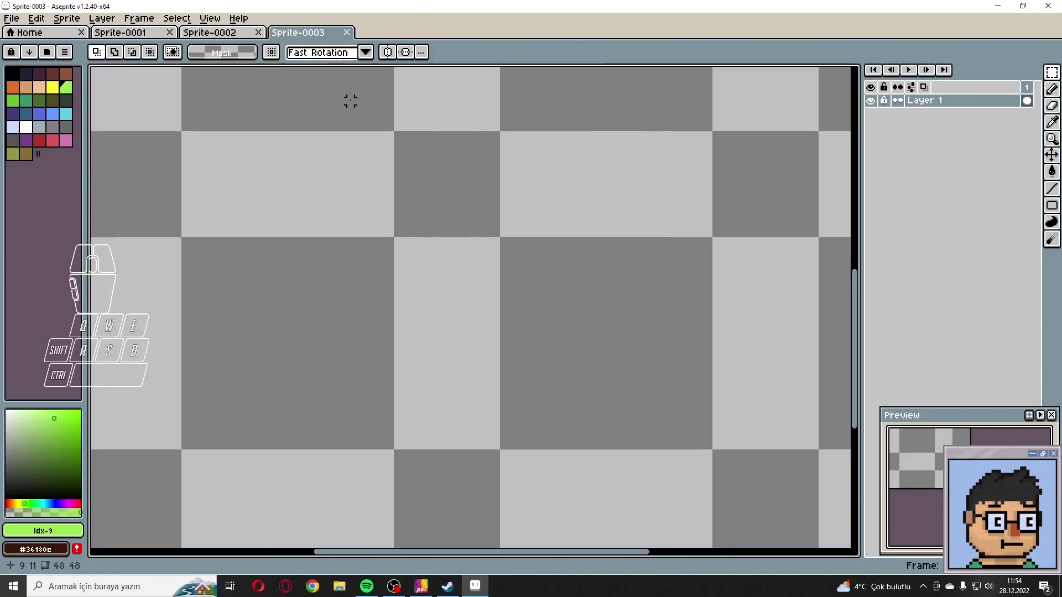
{"action": "scroll", "coordinate": [475, 188], "scroll_direction": "down", "scroll_amount": 2}
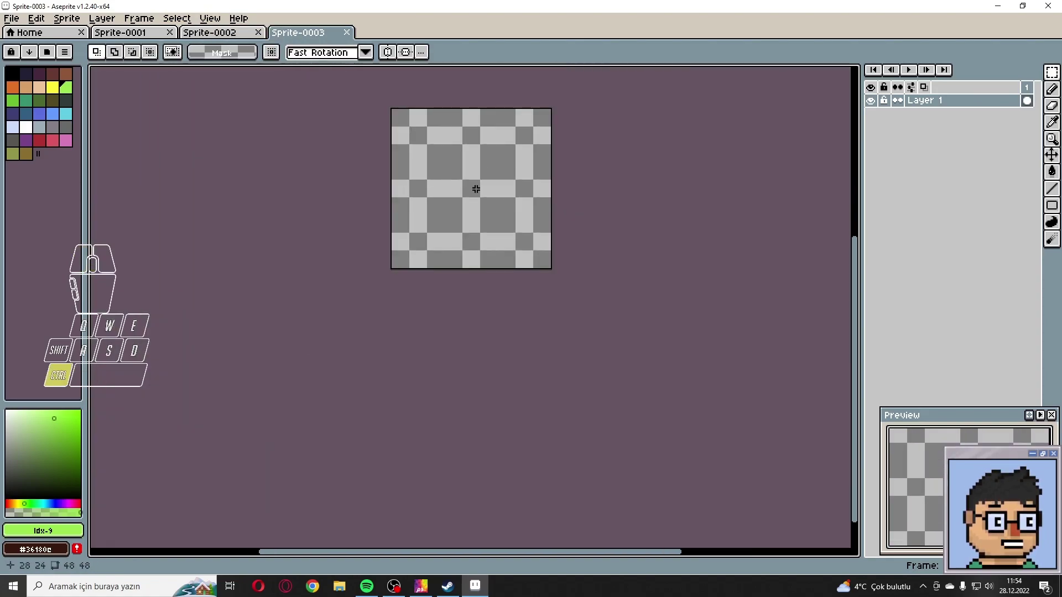
Step: Draw a short freehand test stroke in the middle tile of the 48 × 48 px sprite and undo it
{"action": "key", "text": "ctrl+z"}
{"action": "scroll", "coordinate": [476, 188], "scroll_direction": "up", "scroll_amount": 4}
{"action": "scroll", "coordinate": [475, 188], "scroll_direction": "down", "scroll_amount": 2}
{"action": "mouse_move", "coordinate": [468, 171]}
{"action": "left_mouse_down"}
{"action": "mouse_move", "coordinate": [457, 198]}
{"action": "mouse_move", "coordinate": [488, 173]}
{"action": "mouse_move", "coordinate": [475, 208]}
{"action": "mouse_move", "coordinate": [482, 183]}
{"action": "left_mouse_up"}
{"action": "scroll", "coordinate": [500, 200], "scroll_direction": "down", "scroll_amount": 3}
{"action": "scroll", "coordinate": [481, 205], "scroll_direction": "up", "scroll_amount": 4}
{"action": "key", "text": "ctrl+z"}
{"action": "scroll", "coordinate": [466, 209], "scroll_direction": "down", "scroll_amount": 1}
{"action": "scroll", "coordinate": [466, 209], "scroll_direction": "down", "scroll_amount": 2}
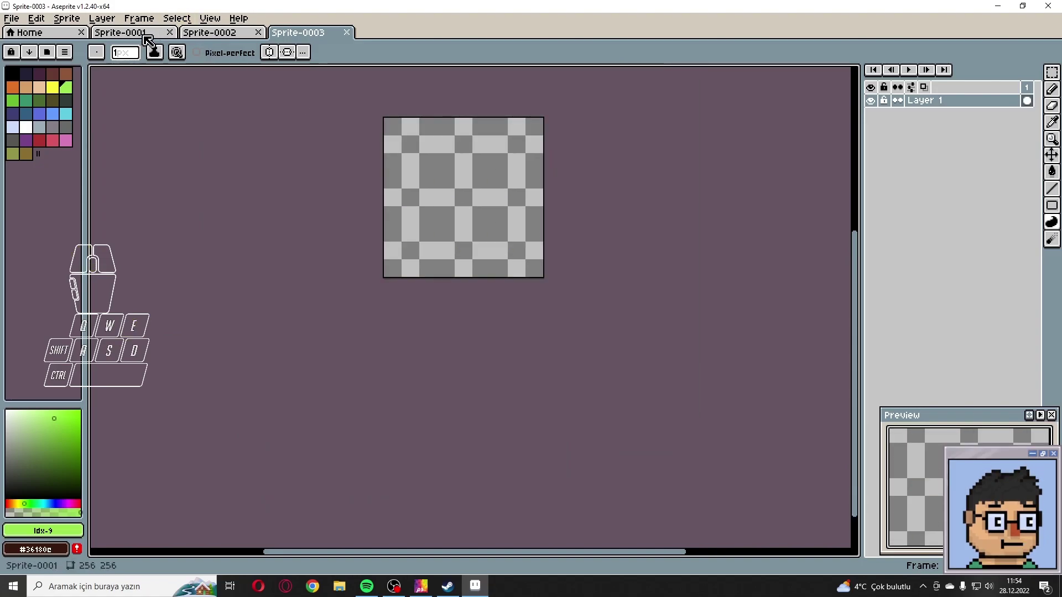
Step: Return to the Sprite-0001 document, draw a freehand test shape across the tiled canvas and undo it
{"action": "key", "text": "ctrl+shift+Tab"}
{"action": "key", "text": "ctrl+shift+Tab"}
{"action": "scroll", "coordinate": [452, 197], "scroll_direction": "down", "scroll_amount": 2}
{"action": "scroll", "coordinate": [476, 232], "scroll_direction": "up", "scroll_amount": 3}
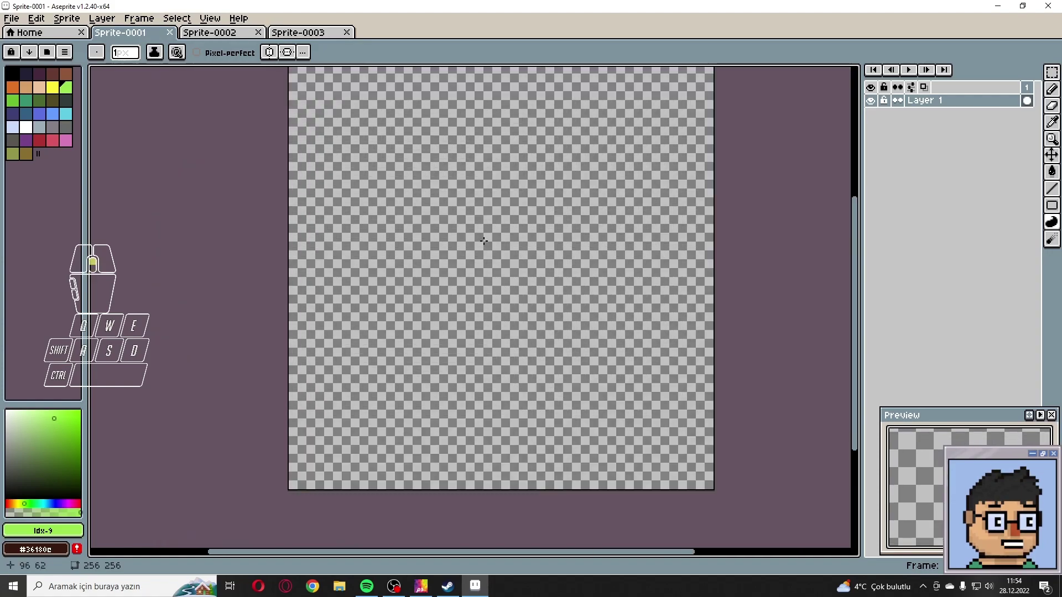
{"action": "mouse_move", "coordinate": [462, 224]}
{"action": "left_mouse_down"}
{"action": "mouse_move", "coordinate": [521, 220]}
{"action": "mouse_move", "coordinate": [514, 237]}
{"action": "mouse_move", "coordinate": [588, 300]}
{"action": "left_mouse_up"}
{"action": "key", "text": "ctrl+z"}
{"action": "scroll", "coordinate": [518, 221], "scroll_direction": "down", "scroll_amount": 1}
Step: Draw a filled light green rectangle covering nearly the whole middle tile, leaving a narrow transparent border
{"action": "key", "text": "u"}
{"action": "key", "text": "e"}
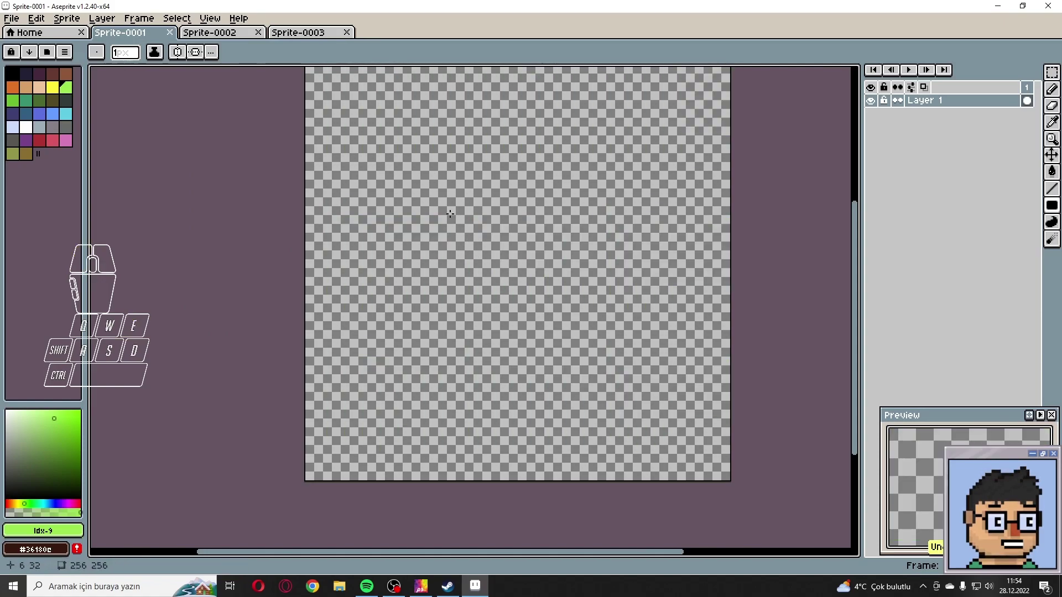
{"action": "left_click_drag", "start_coordinate": [552, 285], "coordinate": [589, 340]}
{"action": "key", "text": "ctrl+z"}
{"action": "scroll", "coordinate": [554, 278], "scroll_direction": "up", "scroll_amount": 1}
{"action": "left_click_drag", "start_coordinate": [364, 168], "coordinate": [632, 437]}
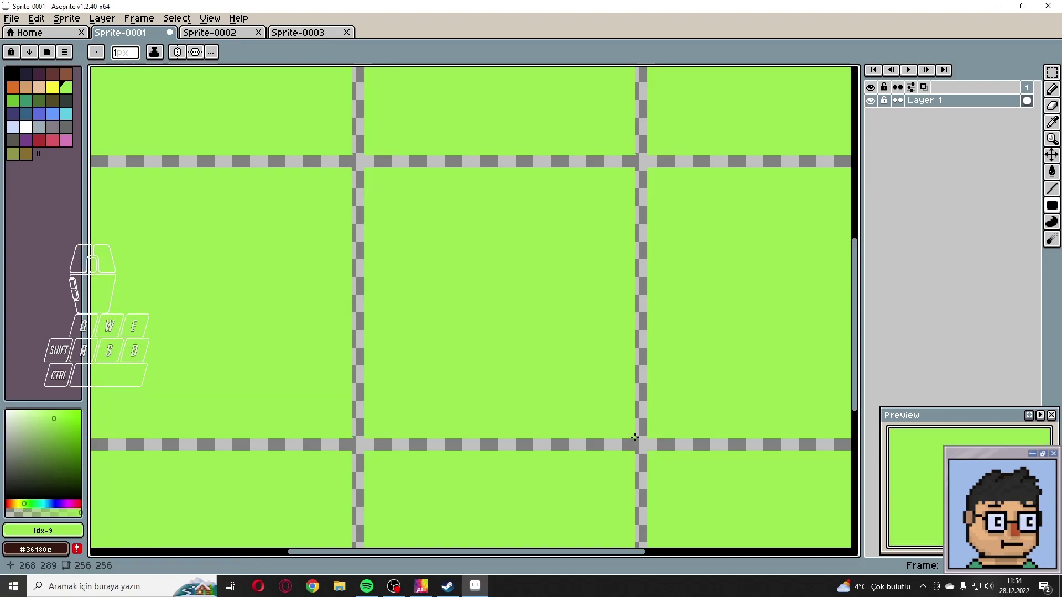
{"action": "scroll", "coordinate": [503, 365], "scroll_direction": "down", "scroll_amount": 2}
{"action": "scroll", "coordinate": [505, 366], "scroll_direction": "up", "scroll_amount": 2}
Step: Draw a wavy dark brown pencil outline bulging inward from the side edge of the middle green square
{"action": "key", "text": "b"}
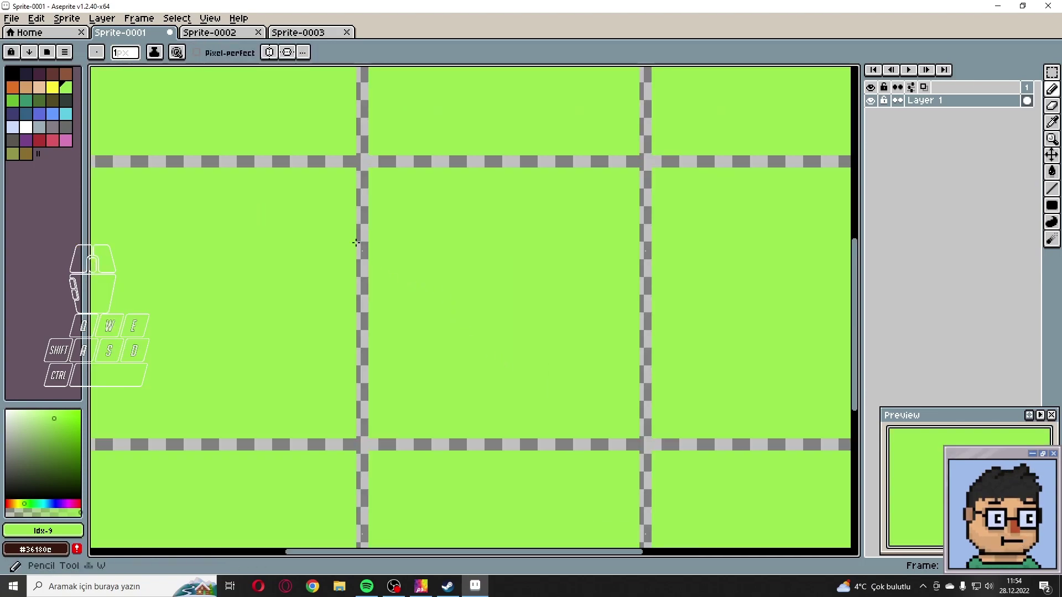
{"action": "left_click", "coordinate": [52, 74]}
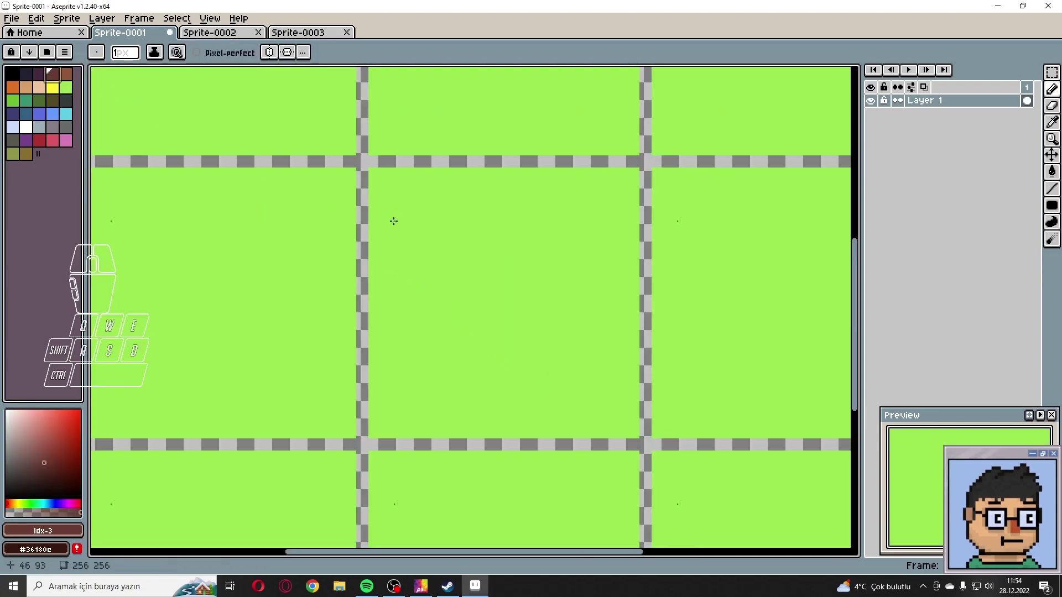
{"action": "mouse_move", "coordinate": [369, 227]}
{"action": "left_mouse_down"}
{"action": "mouse_move", "coordinate": [395, 242]}
{"action": "mouse_move", "coordinate": [389, 268]}
{"action": "left_mouse_up"}
{"action": "left_click_drag", "start_coordinate": [381, 305], "coordinate": [391, 359]}
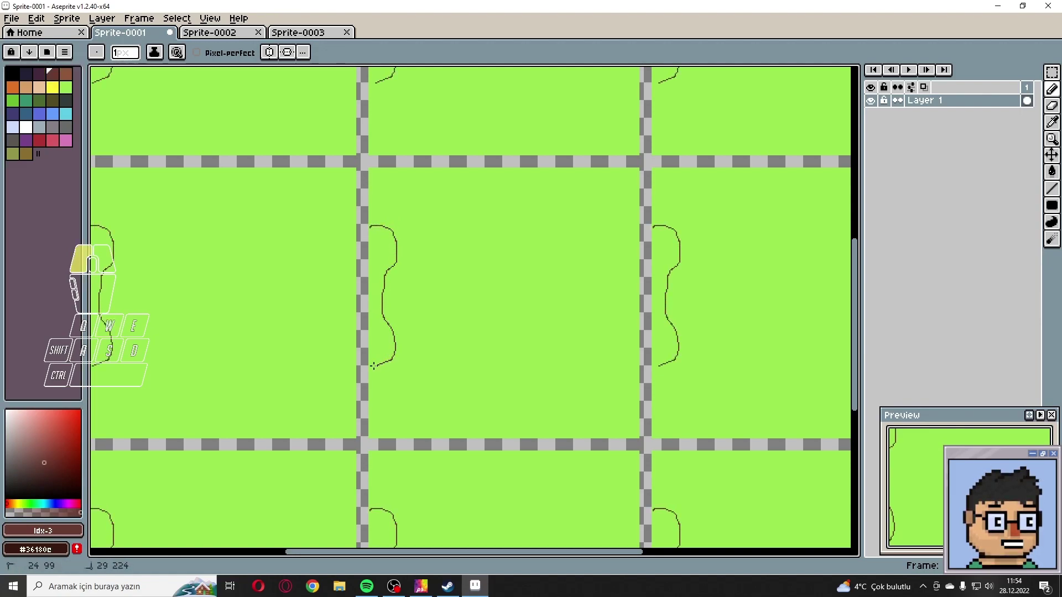
Step: Try to fill the area enclosed by the wavy outline with dark brown using the Paint Bucket
{"action": "key", "text": "g"}
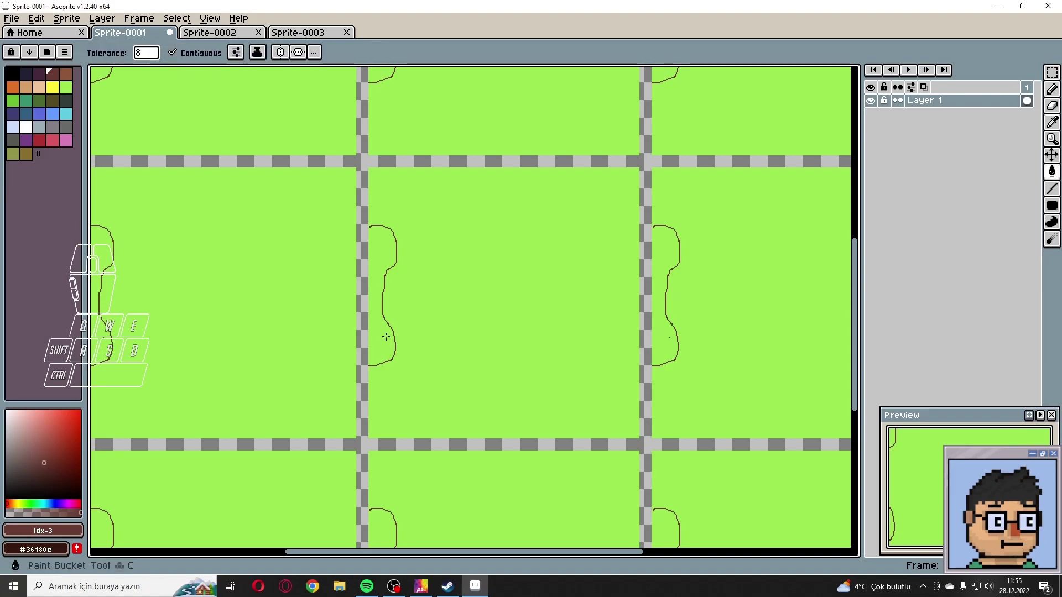
{"action": "scroll", "coordinate": [382, 332], "scroll_direction": "up", "scroll_amount": 3}
{"action": "left_click", "coordinate": [370, 323]}
{"action": "scroll", "coordinate": [370, 323], "scroll_direction": "down", "scroll_amount": 5}
{"action": "key", "text": "e"}
{"action": "scroll", "coordinate": [370, 323], "scroll_direction": "down", "scroll_amount": 1}
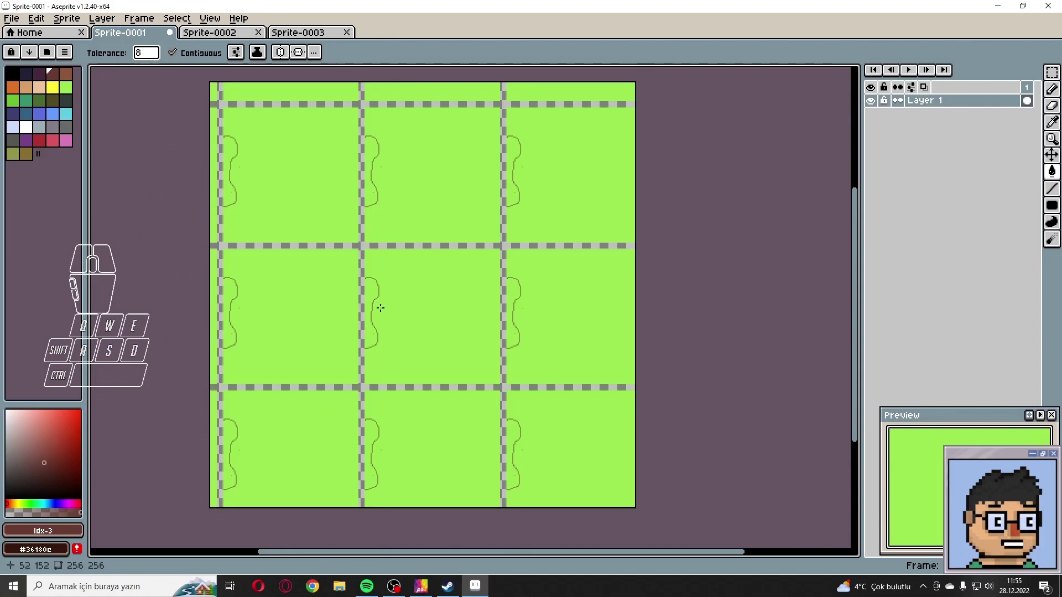
Step: Close Aseprite and return to the other pixel-art editor with the green and blue shapes
{"action": "scroll", "coordinate": [380, 308], "scroll_direction": "up", "scroll_amount": 3}
{"action": "scroll", "coordinate": [385, 296], "scroll_direction": "down", "scroll_amount": 4}
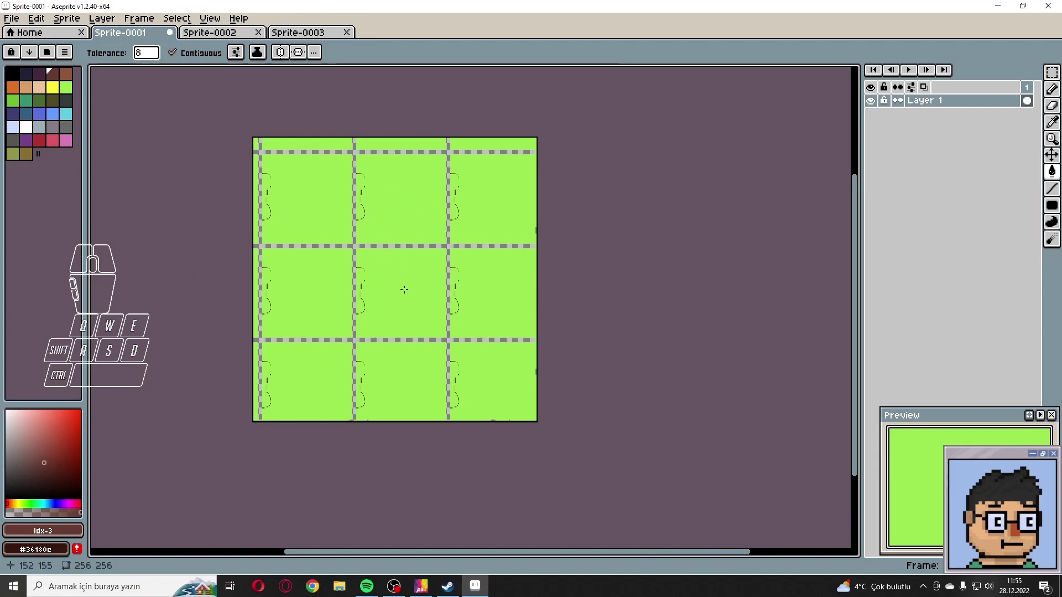
{"action": "left_click", "coordinate": [1047, 7]}
{"action": "left_click", "coordinate": [556, 315]}
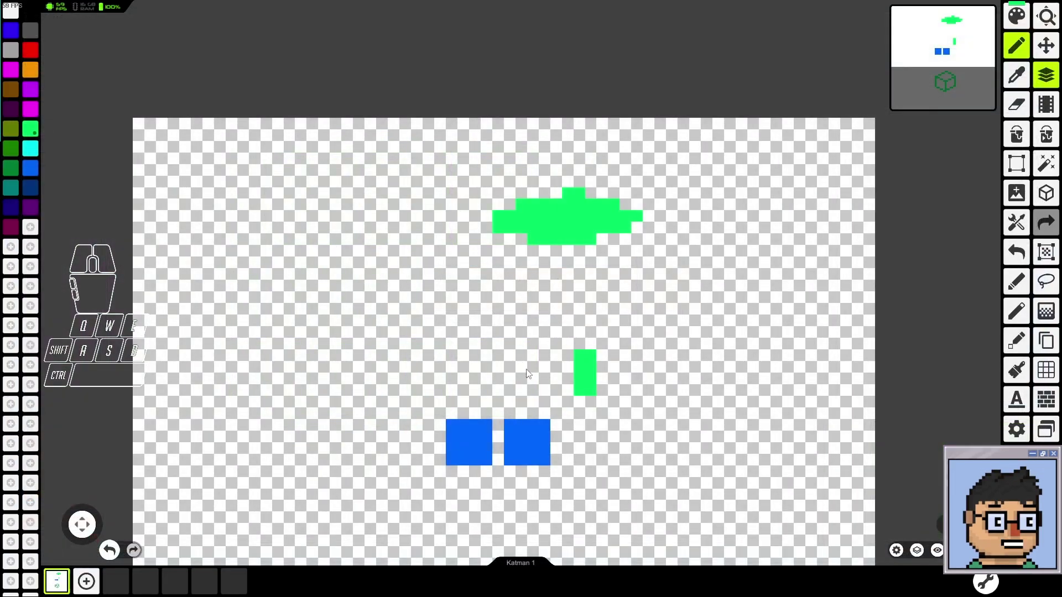
Step: Look through the keyboard shortcut settings for the colour and tab shortcuts, and close the list
{"action": "scroll", "coordinate": [527, 369], "scroll_direction": "down", "scroll_amount": 1}
{"action": "mouse_move", "coordinate": [526, 399]}
{"action": "left_mouse_down"}
{"action": "mouse_move", "coordinate": [491, 280]}
{"action": "mouse_move", "coordinate": [491, 226]}
{"action": "left_mouse_up"}
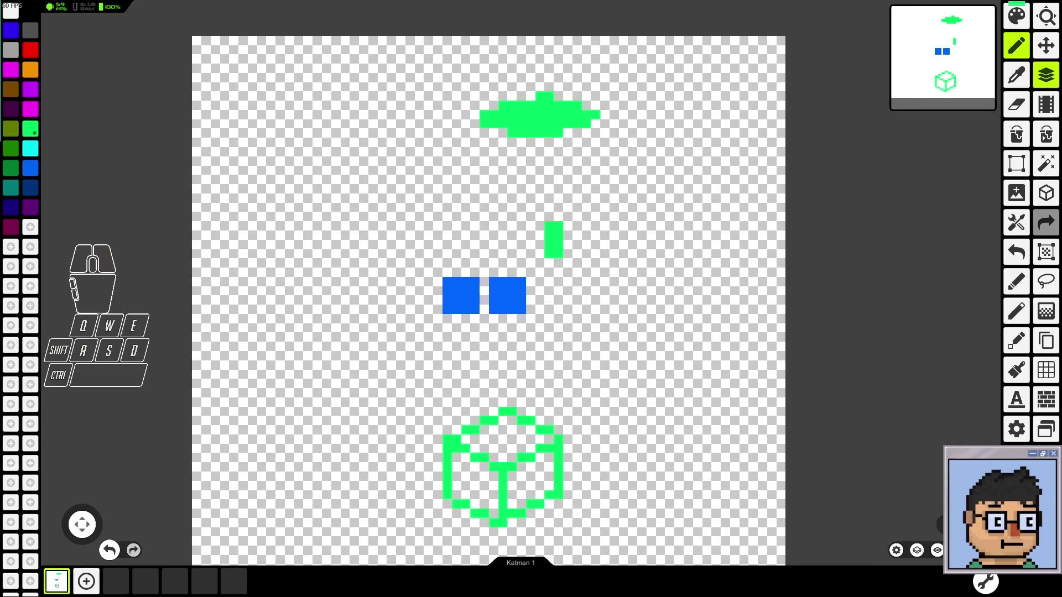
{"action": "key", "text": "Escape"}
{"action": "left_click", "coordinate": [666, 93]}
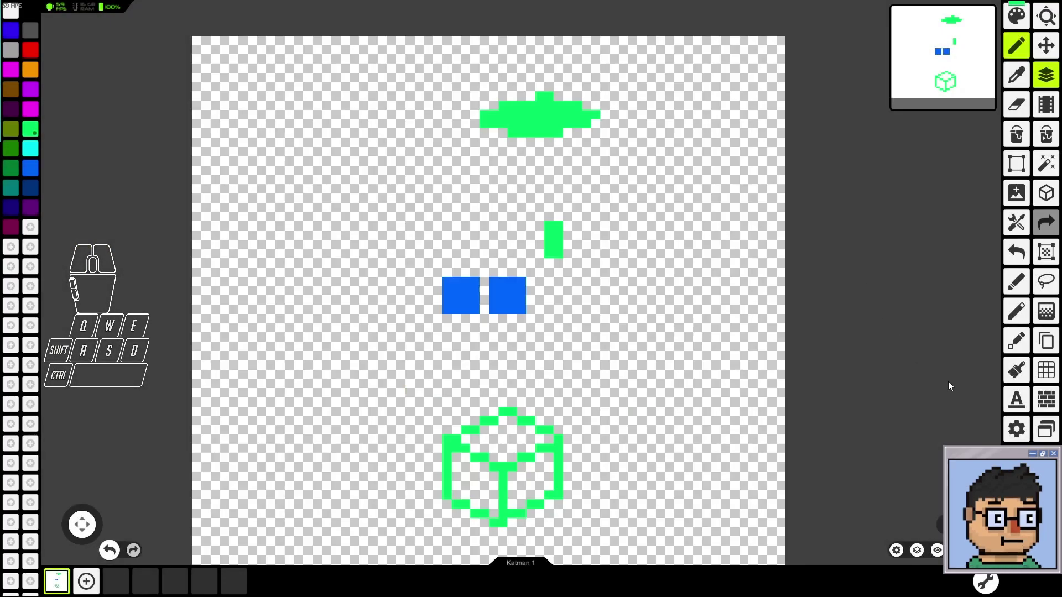
{"action": "left_click", "coordinate": [1017, 430]}
{"action": "left_click", "coordinate": [520, 550]}
{"action": "scroll", "coordinate": [520, 403], "scroll_direction": "down", "scroll_amount": 1}
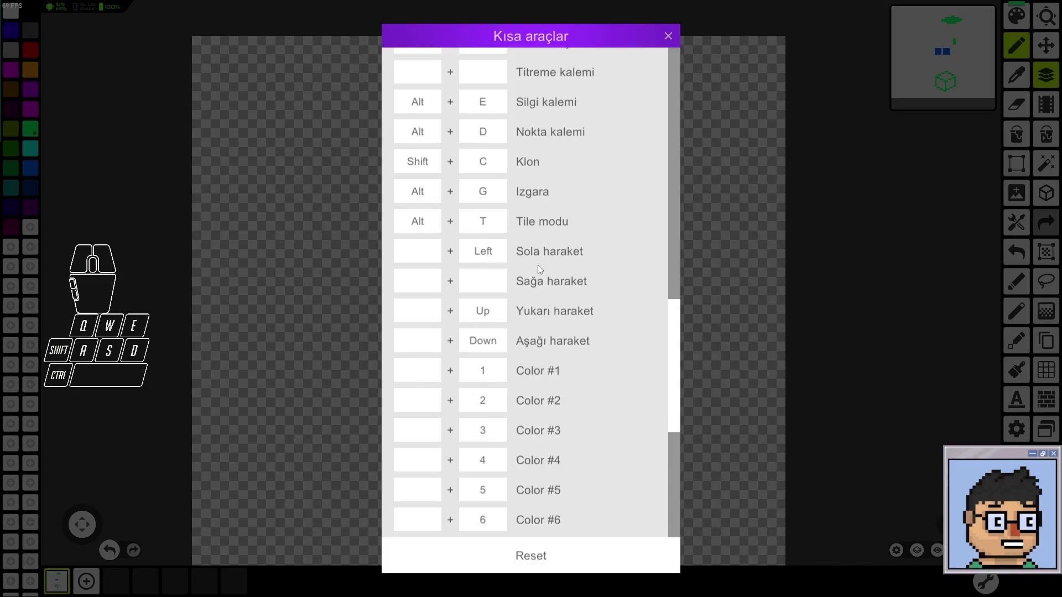
{"action": "scroll", "coordinate": [479, 298], "scroll_direction": "down", "scroll_amount": 1}
{"action": "scroll", "coordinate": [572, 313], "scroll_direction": "down", "scroll_amount": 10}
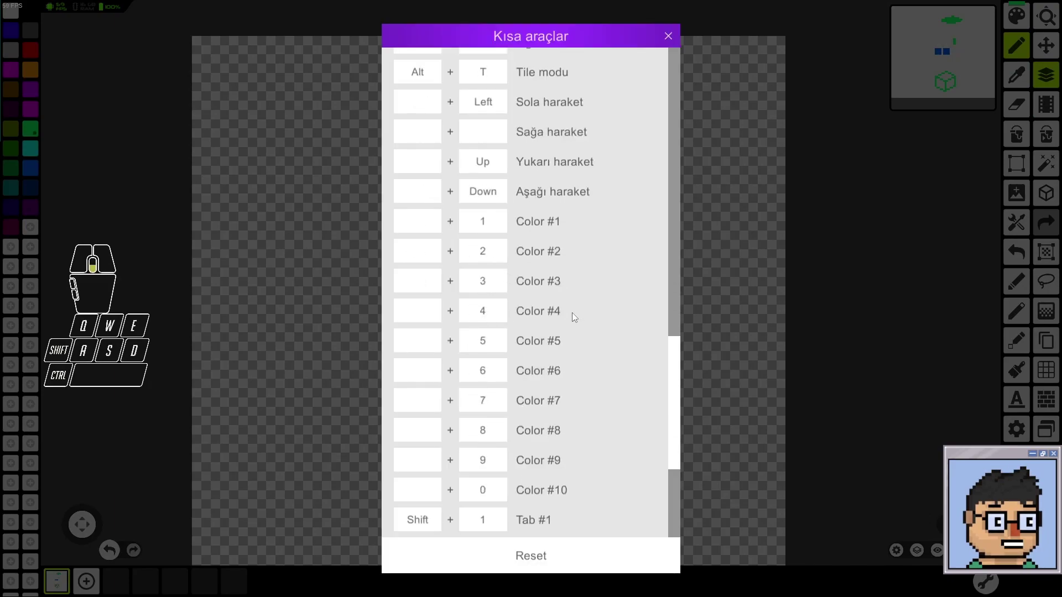
{"action": "scroll", "coordinate": [535, 343], "scroll_direction": "down", "scroll_amount": 3}
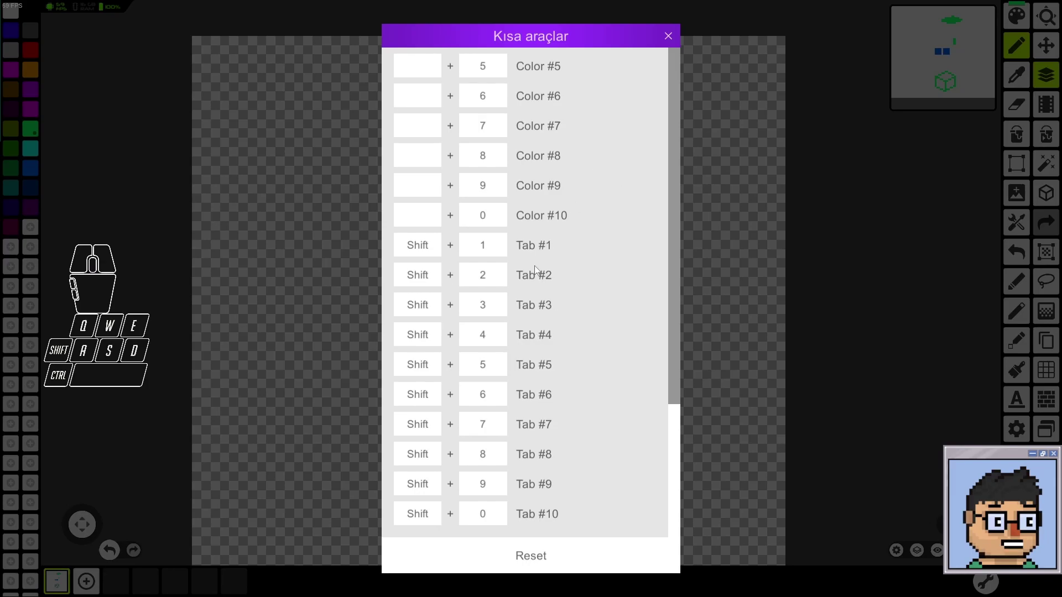
{"action": "left_click", "coordinate": [667, 38]}
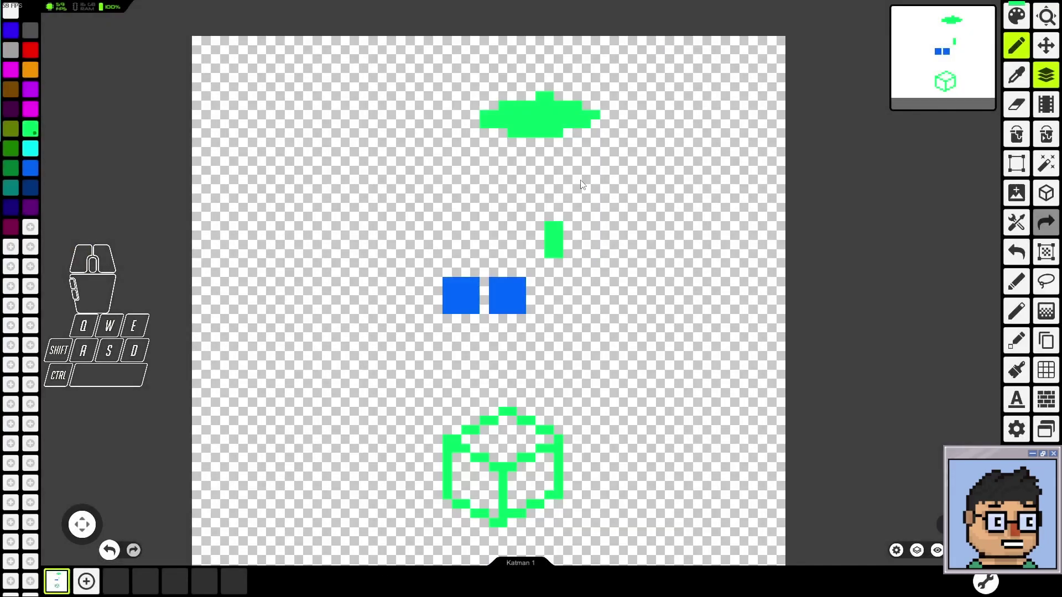
Step: Switch through the open project tabs, ending on the canvas with the black square and the grid of blue squares
{"action": "key", "text": "shift+2"}
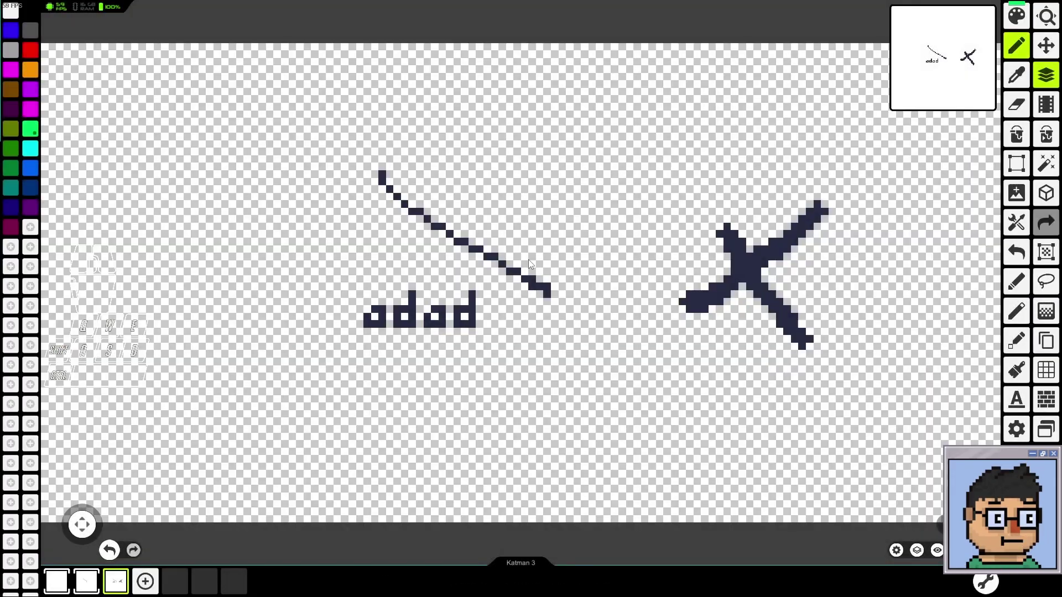
{"action": "scroll", "coordinate": [528, 260], "scroll_direction": "down", "scroll_amount": 2}
{"action": "key", "text": "shift+1"}
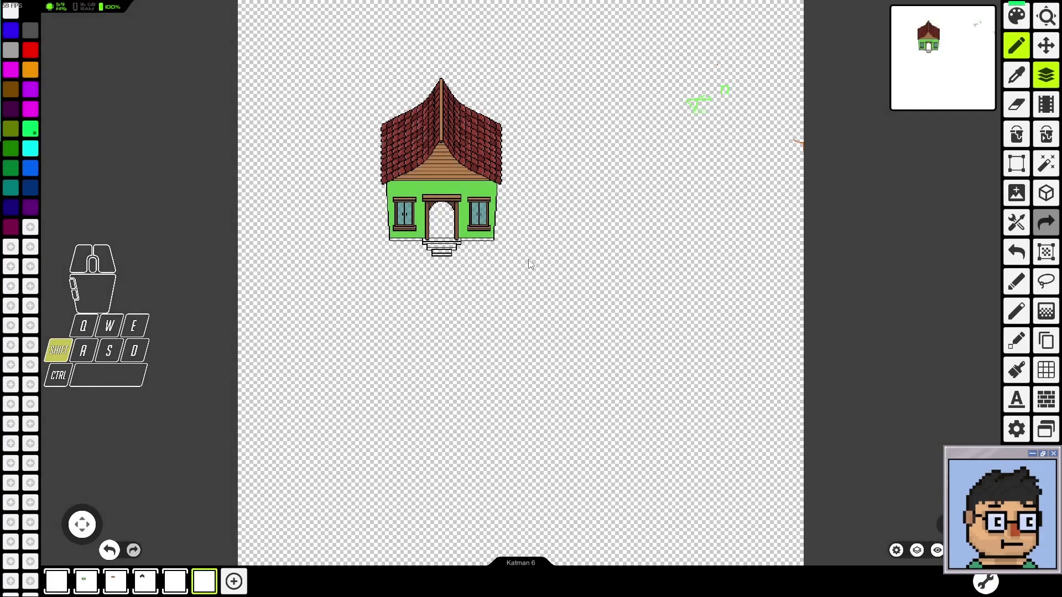
{"action": "key", "text": "shift+2"}
{"action": "key", "text": "shift+1"}
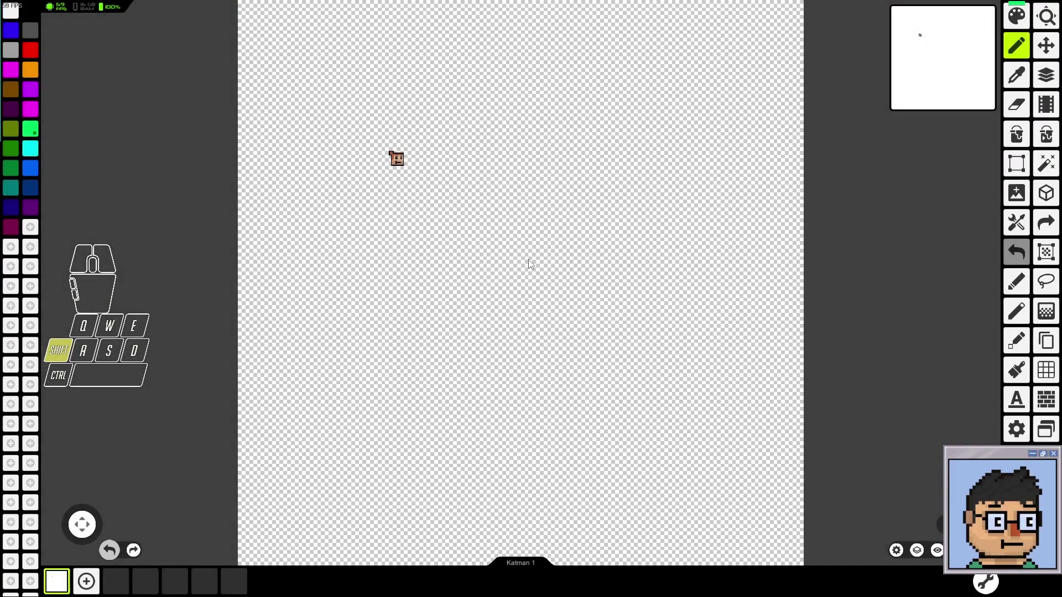
{"action": "key", "text": "shift+Right"}
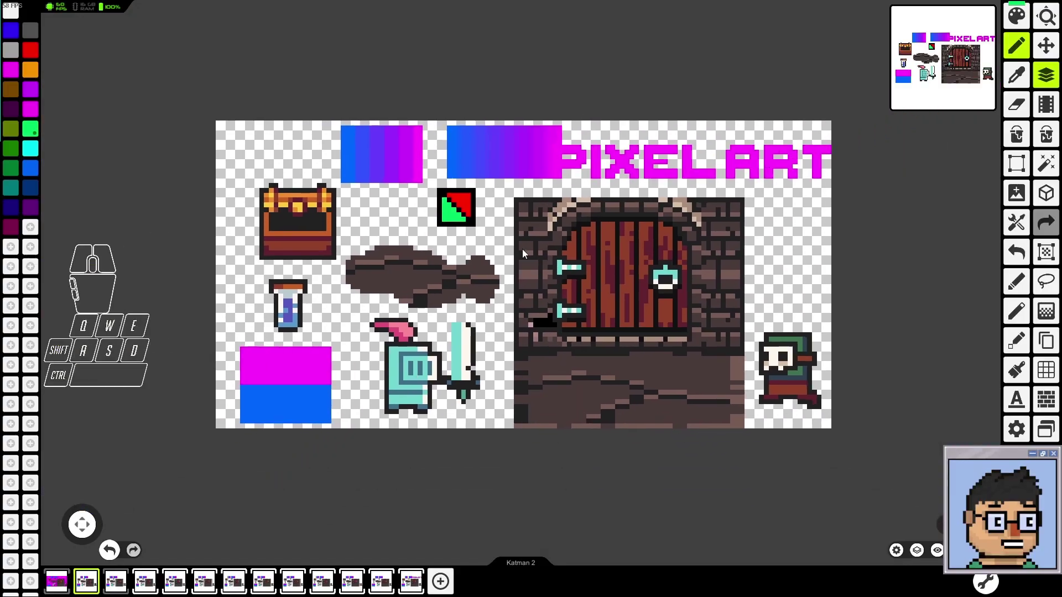
{"action": "key", "text": "shift"}
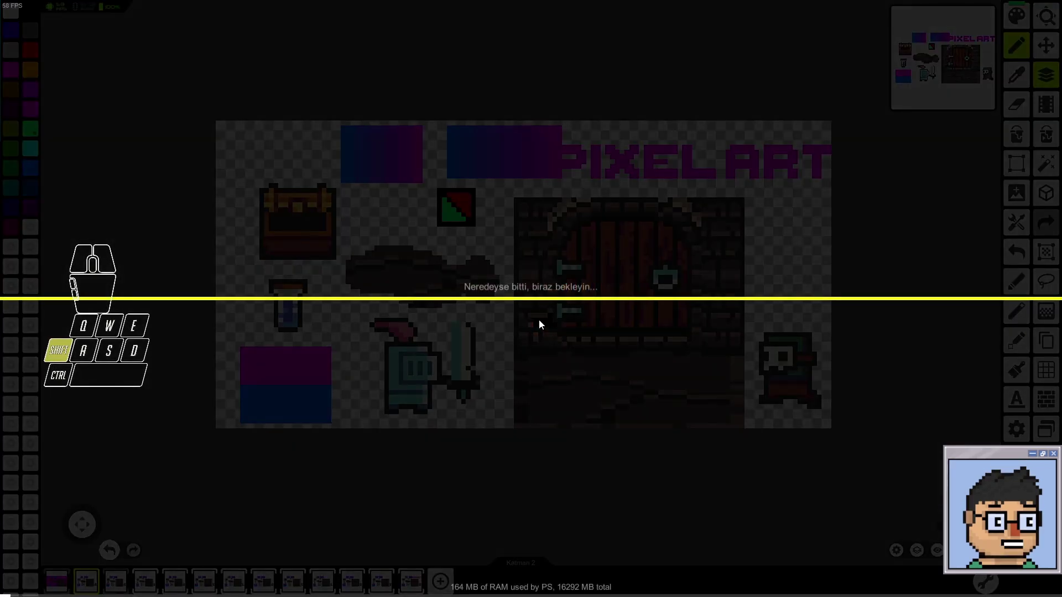
{"action": "scroll", "coordinate": [539, 319], "scroll_direction": "down", "scroll_amount": 2}
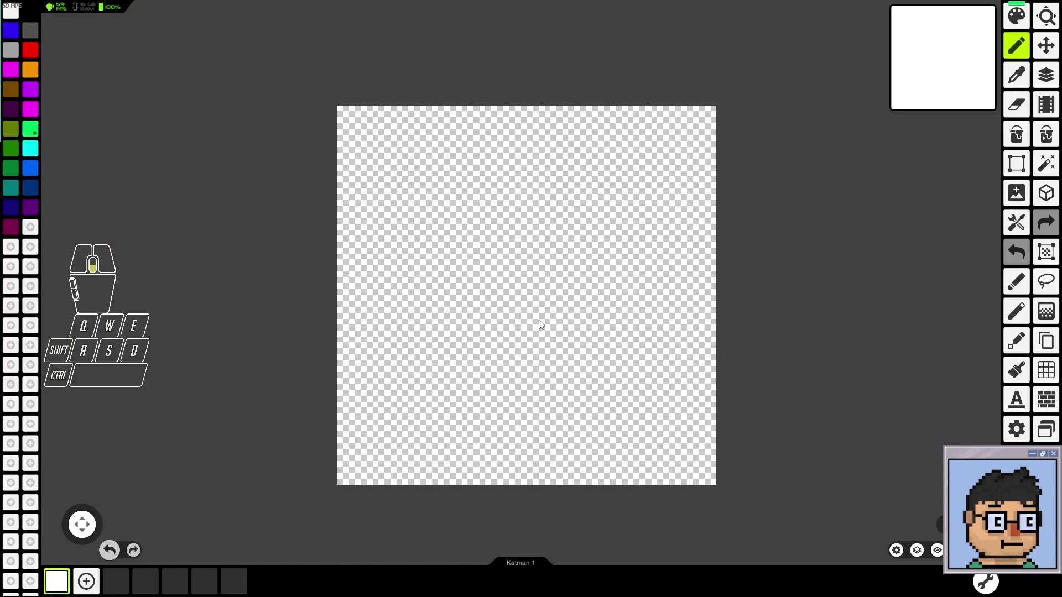
{"action": "key", "text": "shift"}
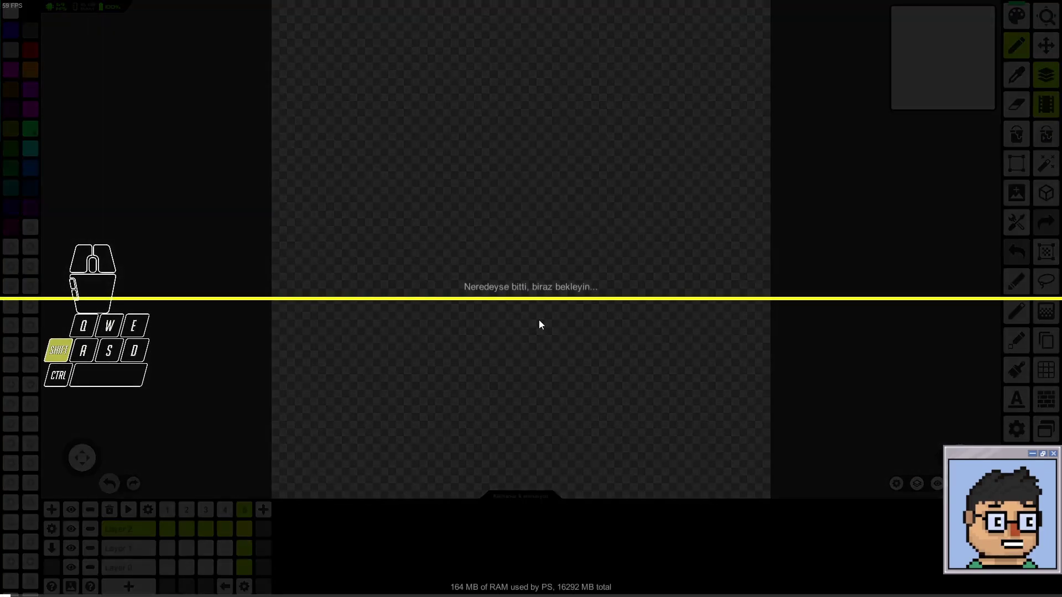
{"action": "scroll", "coordinate": [539, 320], "scroll_direction": "down", "scroll_amount": 1}
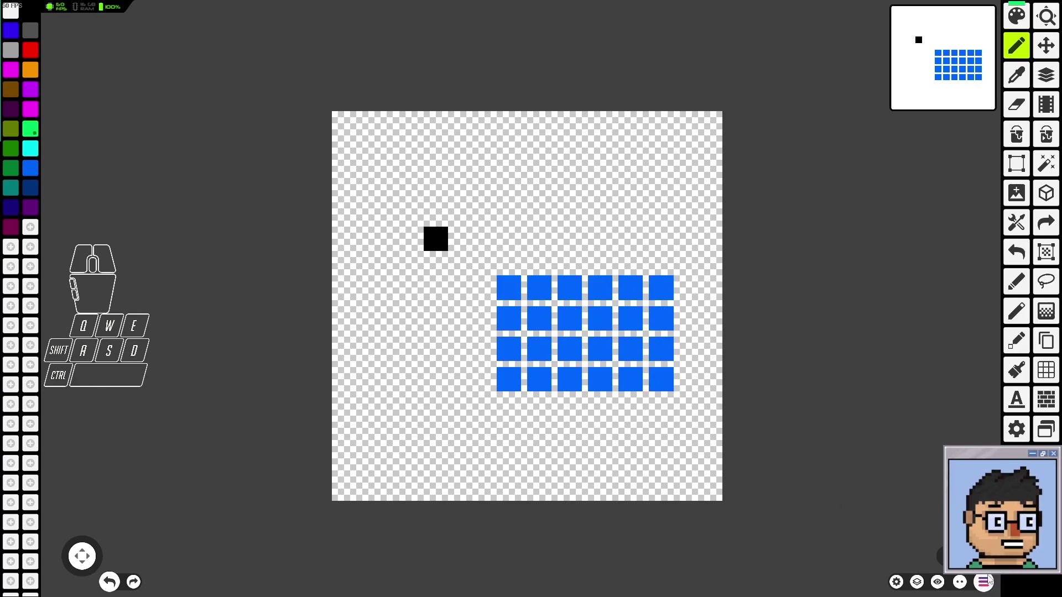
Step: Review the keyboard shortcut list from the tab shortcuts back to the menu, copy and undo entries, and close it
{"action": "left_click", "coordinate": [1022, 433]}
{"action": "left_click", "coordinate": [531, 549]}
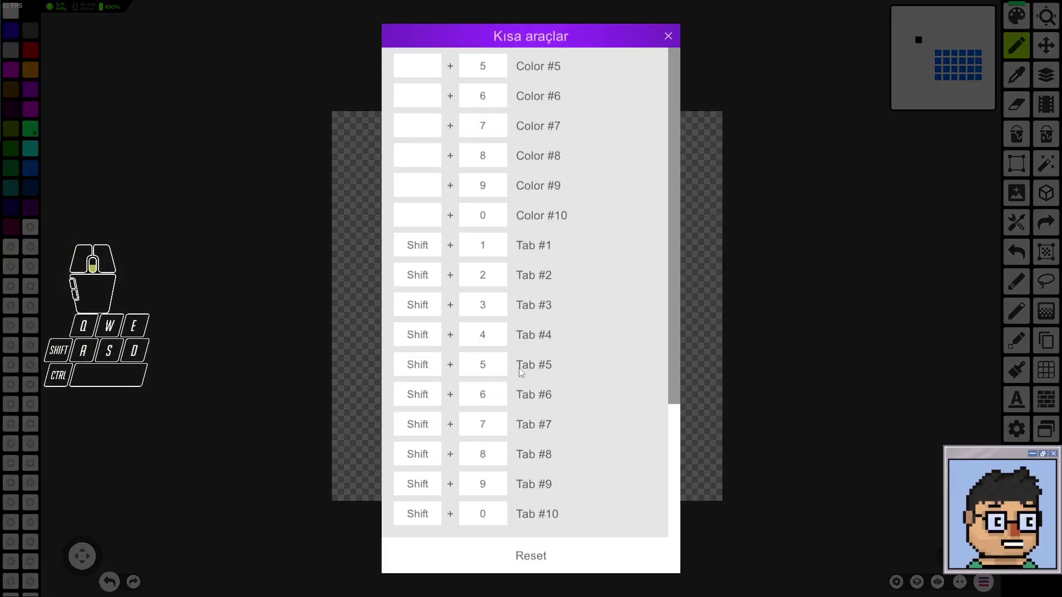
{"action": "scroll", "coordinate": [519, 368], "scroll_direction": "up", "scroll_amount": 10}
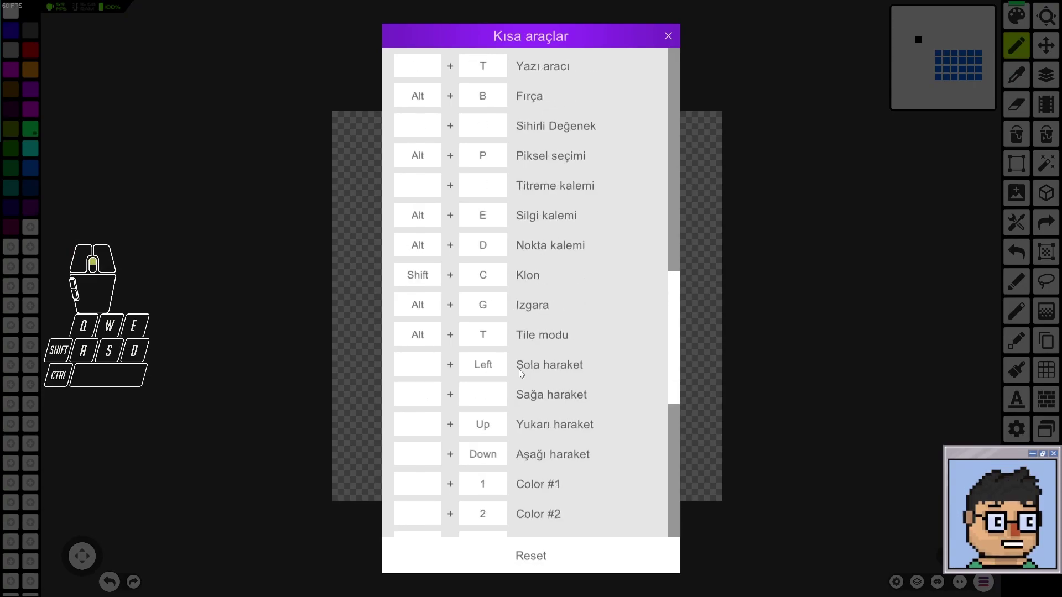
{"action": "scroll", "coordinate": [518, 369], "scroll_direction": "up", "scroll_amount": 2}
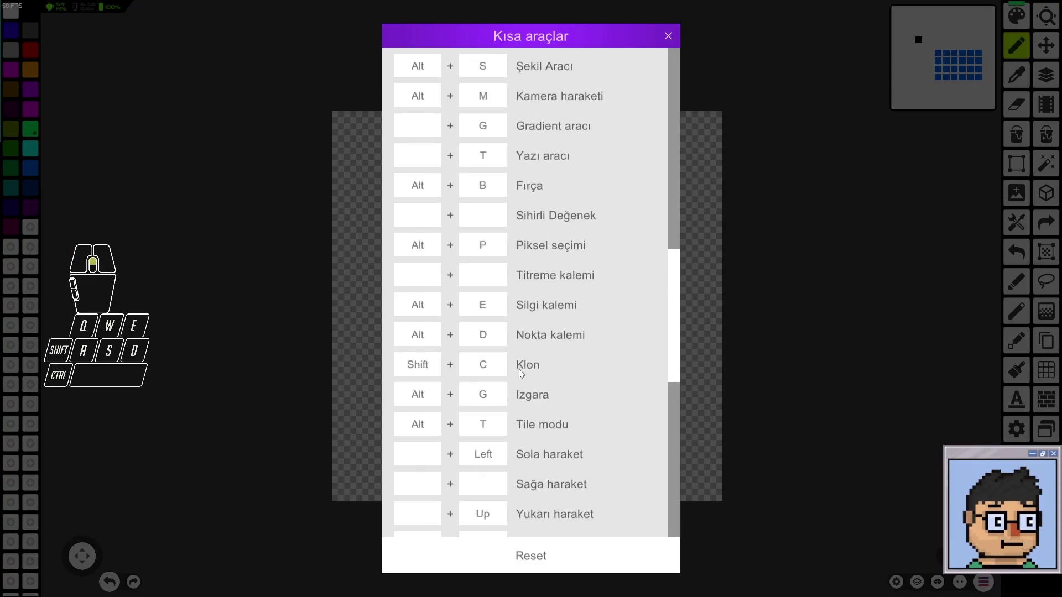
{"action": "scroll", "coordinate": [519, 369], "scroll_direction": "up", "scroll_amount": 3}
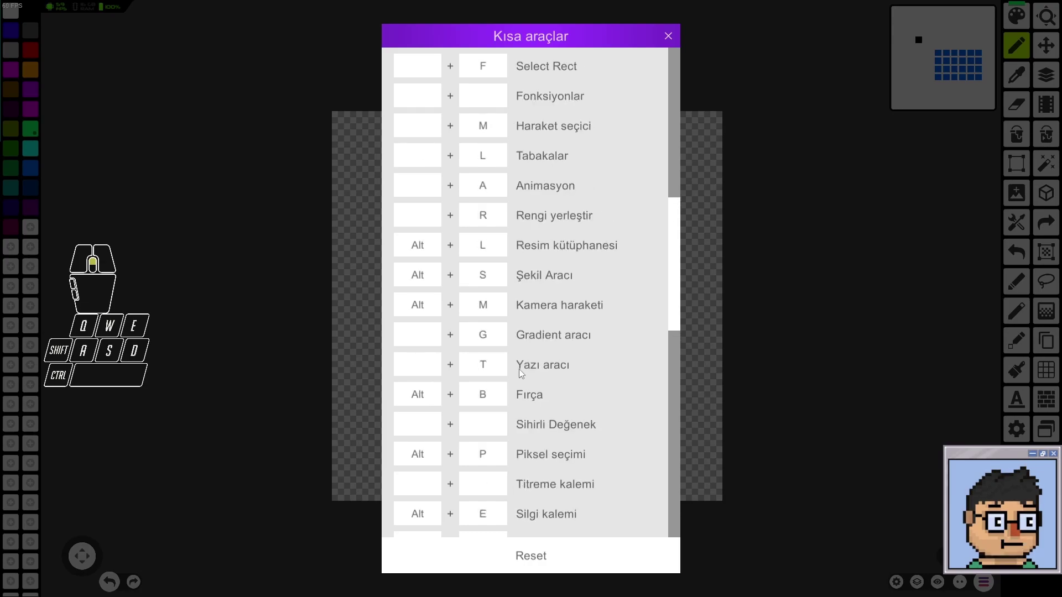
{"action": "scroll", "coordinate": [518, 369], "scroll_direction": "up", "scroll_amount": 4}
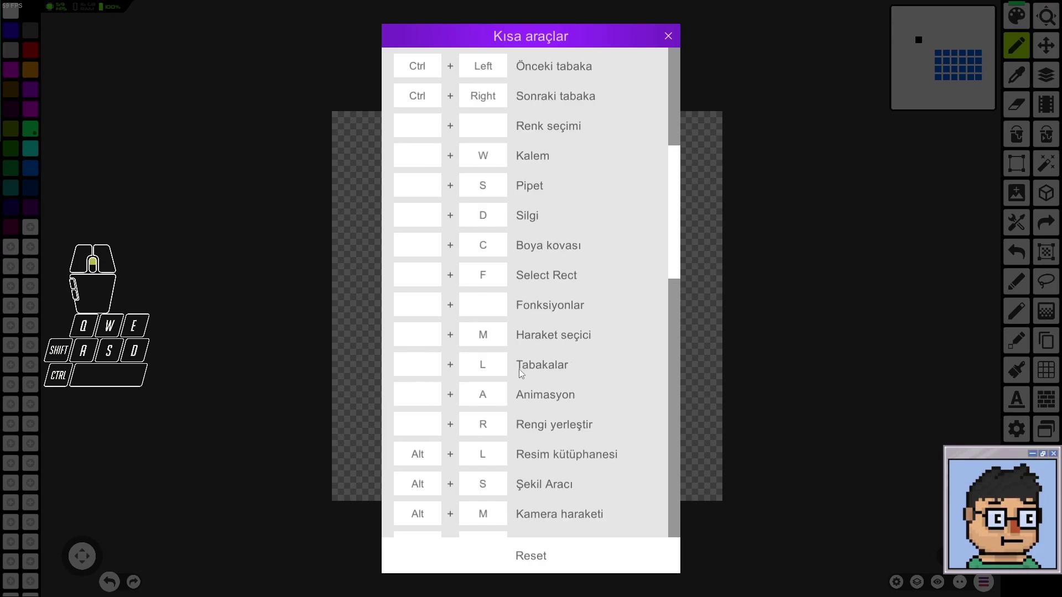
{"action": "scroll", "coordinate": [518, 369], "scroll_direction": "up", "scroll_amount": 1}
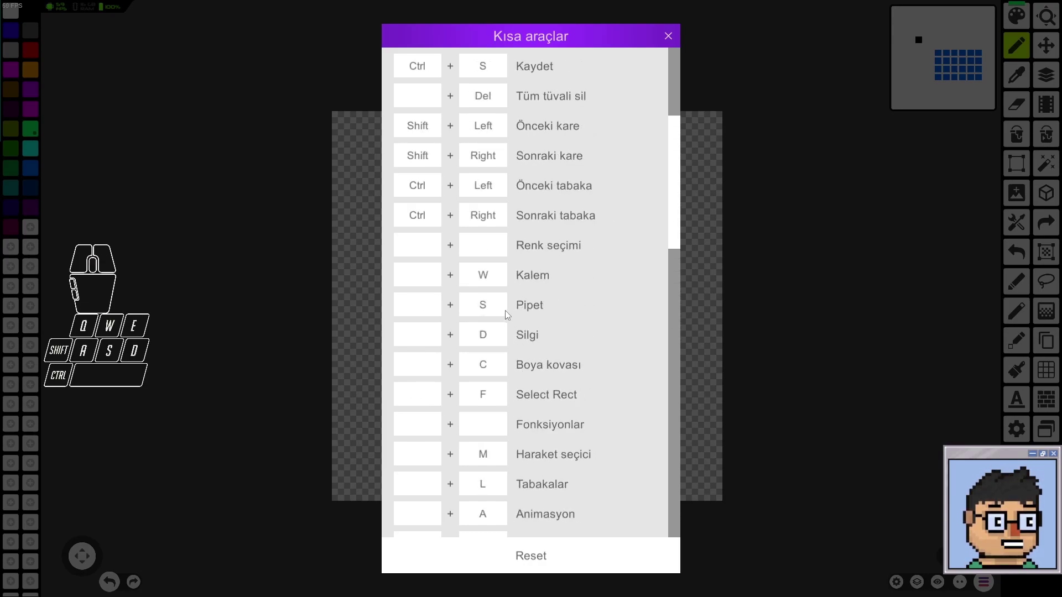
{"action": "scroll", "coordinate": [473, 310], "scroll_direction": "down", "scroll_amount": 1}
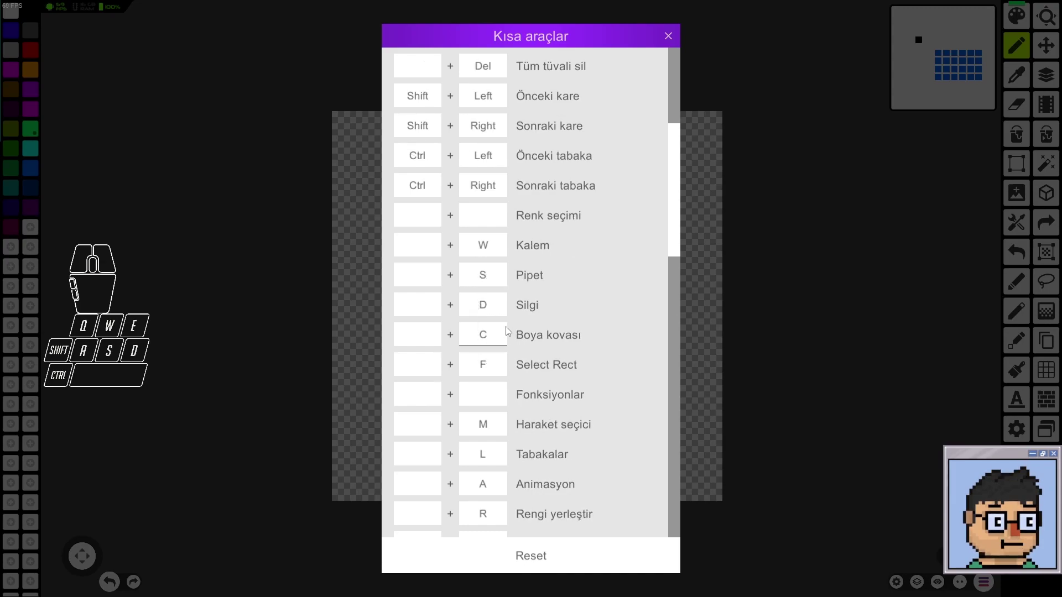
{"action": "scroll", "coordinate": [507, 326], "scroll_direction": "up", "scroll_amount": 5}
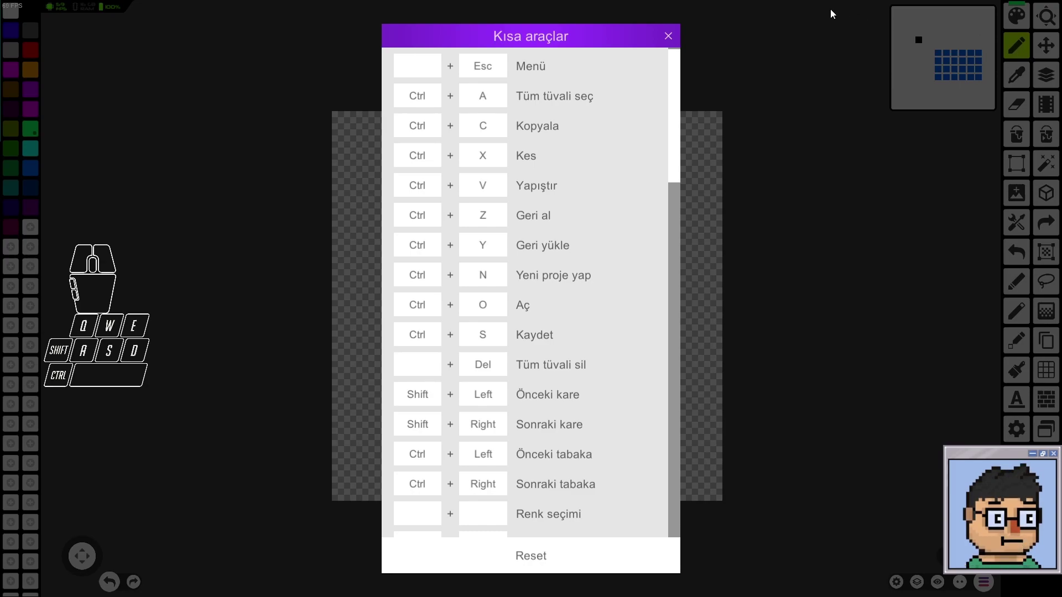
{"action": "scroll", "coordinate": [615, 225], "scroll_direction": "up", "scroll_amount": 1}
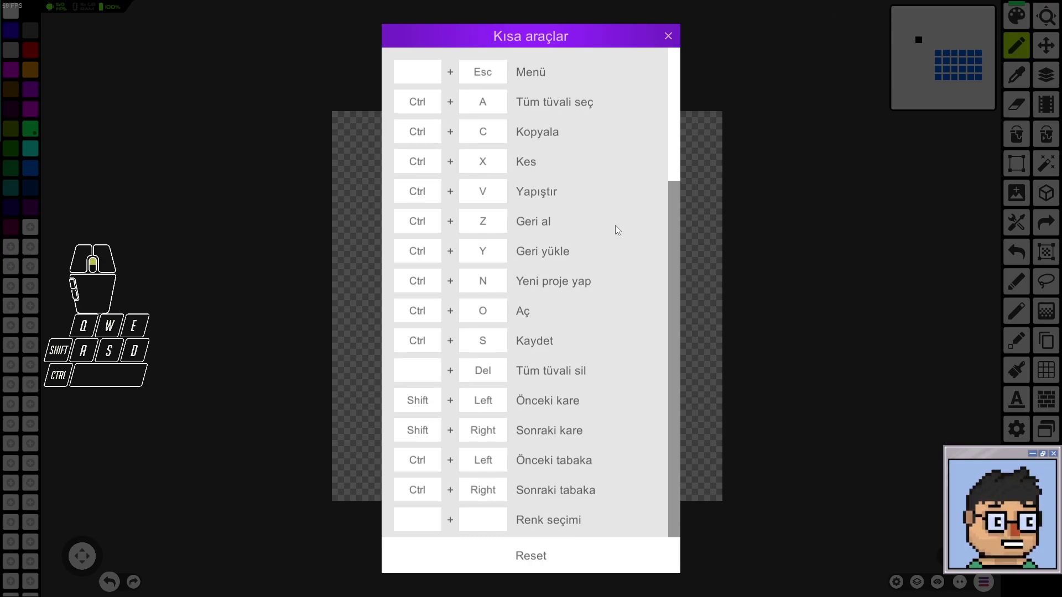
{"action": "left_click", "coordinate": [664, 30]}
Step: Draw a short green diagonal pencil stroke across the blue squares and undo it
{"action": "scroll", "coordinate": [573, 296], "scroll_direction": "up", "scroll_amount": 2}
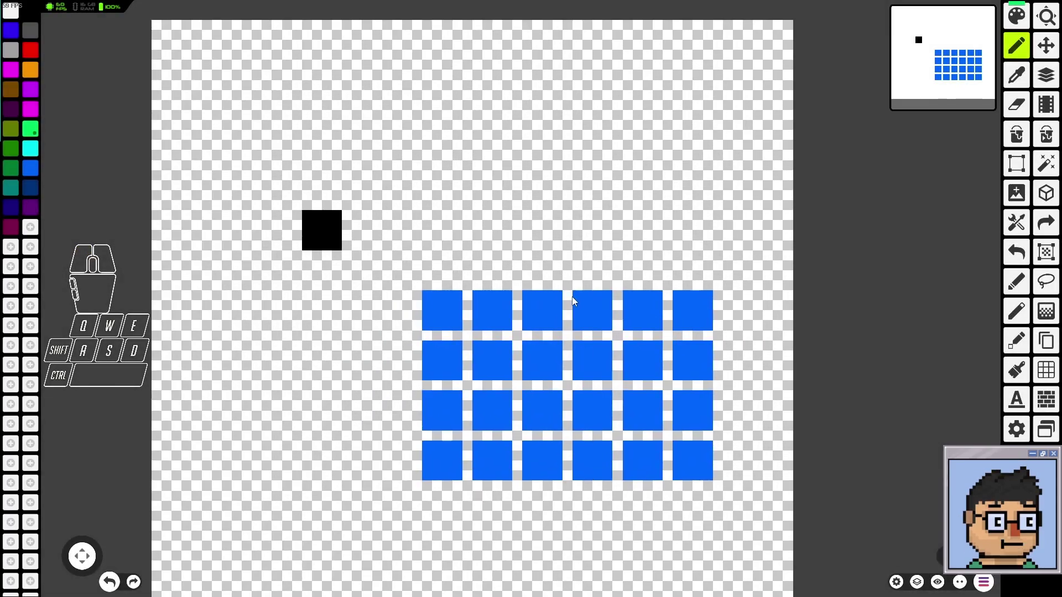
{"action": "left_click_drag", "start_coordinate": [479, 345], "coordinate": [536, 408]}
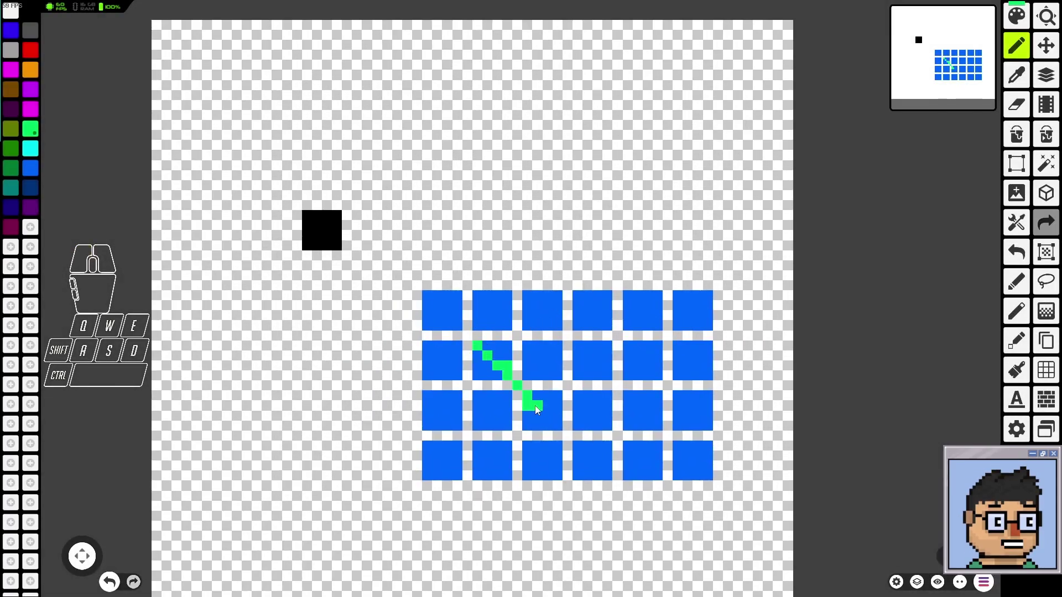
{"action": "key", "text": "ctrl+z"}
Step: Select a 9x9 pixel area covering four blue squares, view the selection's functions, and clear the selection
{"action": "key", "text": "m"}
{"action": "left_click_drag", "start_coordinate": [474, 345], "coordinate": [558, 424]}
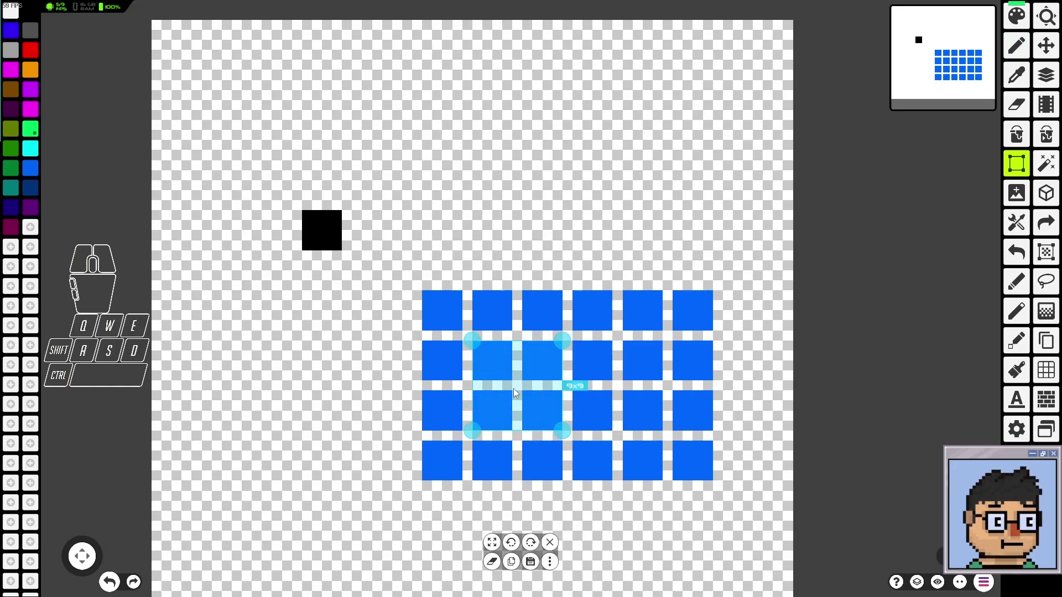
{"action": "left_click", "coordinate": [549, 562]}
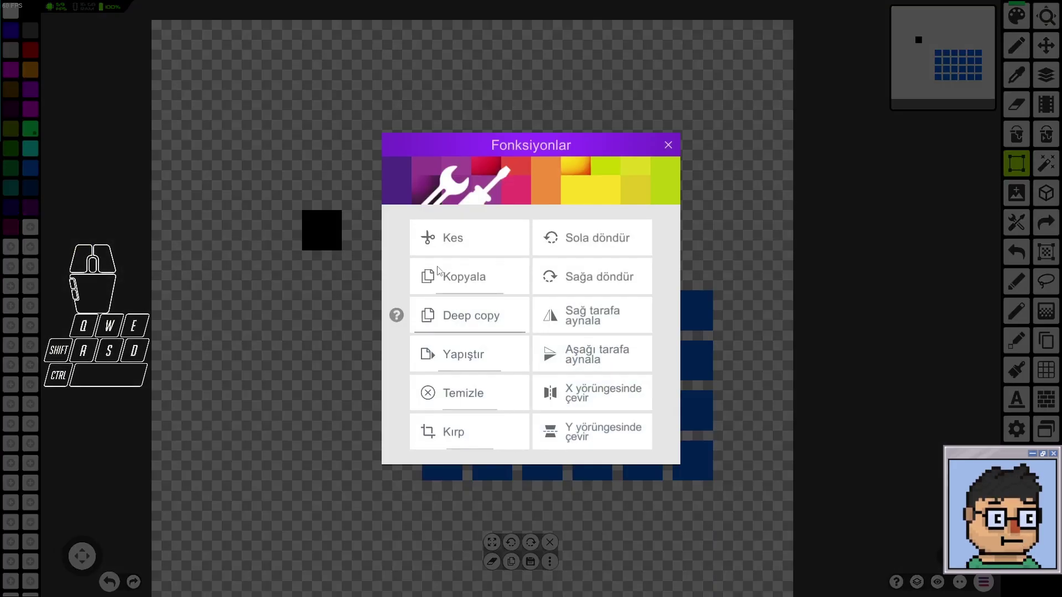
{"action": "left_click", "coordinate": [677, 139]}
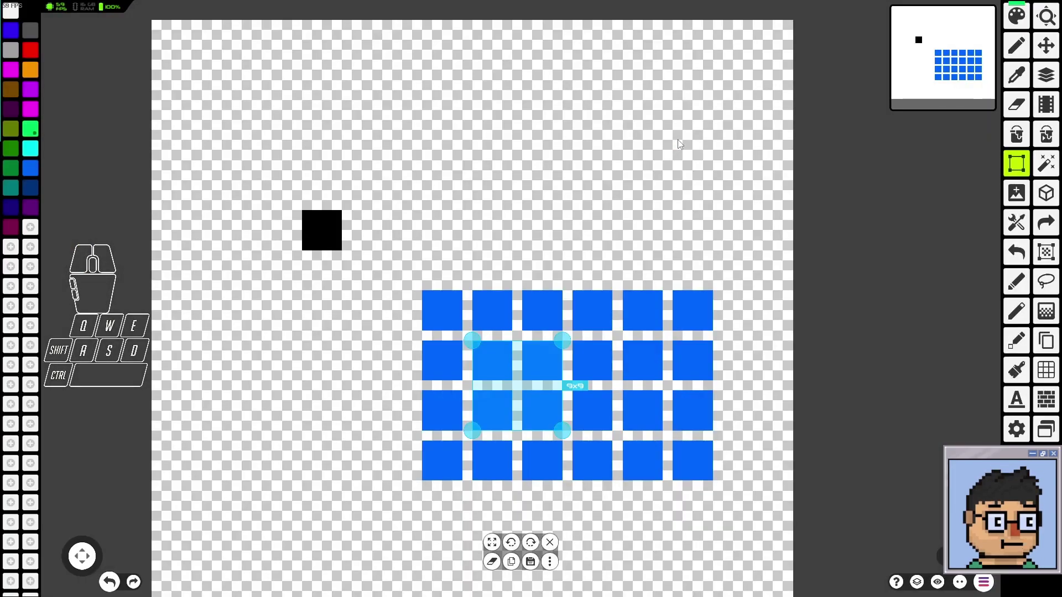
{"action": "left_click", "coordinate": [865, 173]}
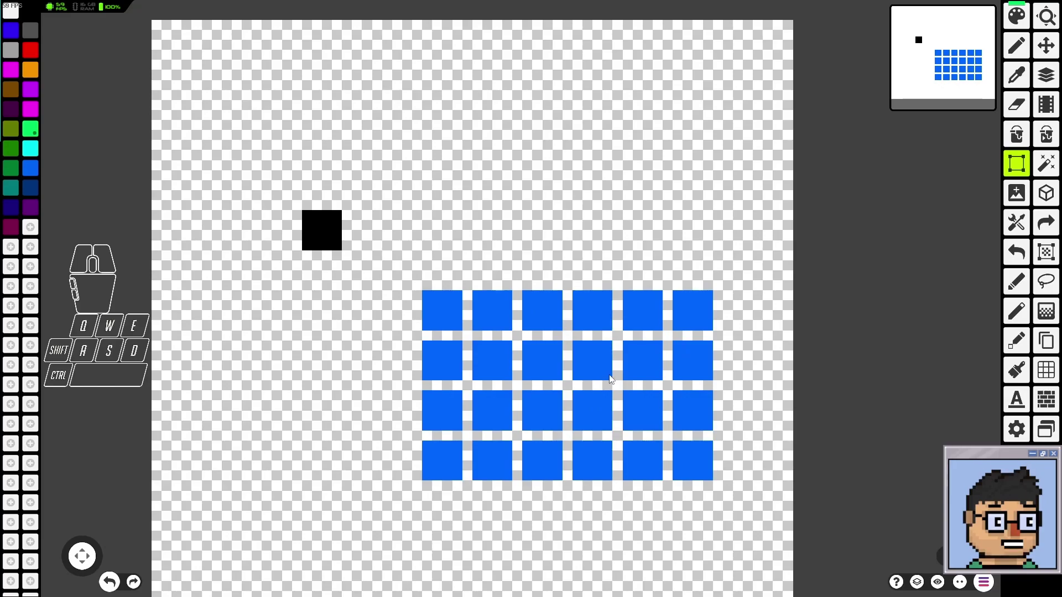
{"action": "key", "text": "b"}
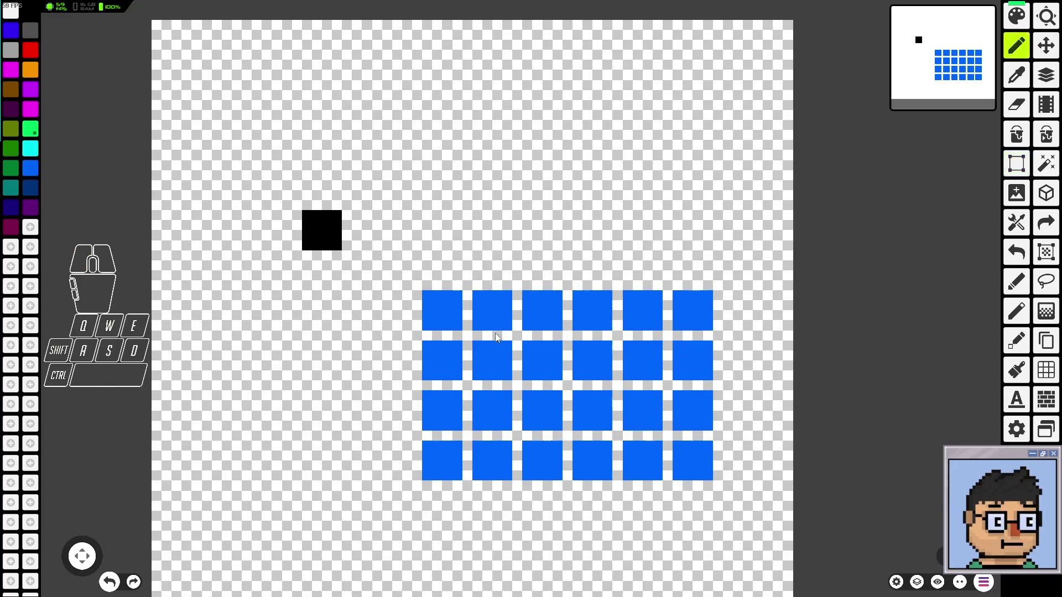
{"action": "scroll", "coordinate": [495, 332], "scroll_direction": "up", "scroll_amount": 2}
{"action": "scroll", "coordinate": [496, 333], "scroll_direction": "down", "scroll_amount": 1}
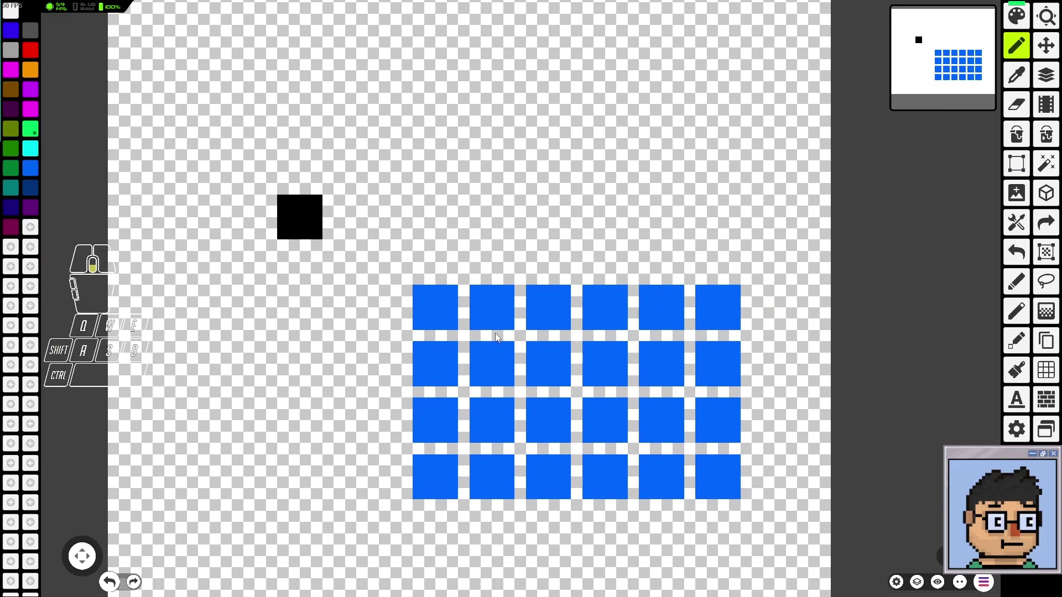
{"action": "scroll", "coordinate": [426, 287], "scroll_direction": "down", "scroll_amount": 2}
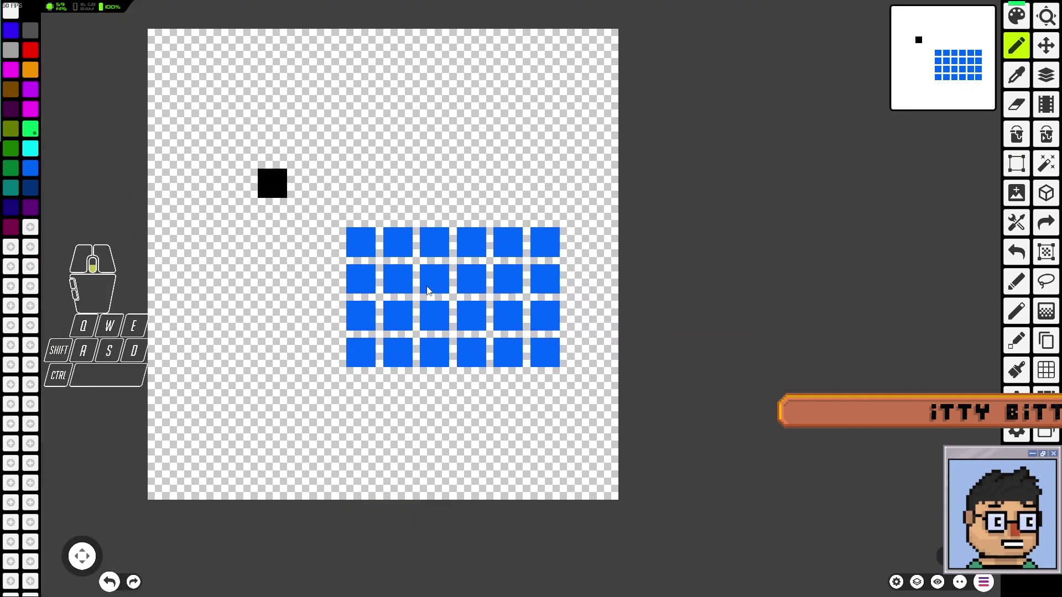
{"action": "scroll", "coordinate": [426, 286], "scroll_direction": "up", "scroll_amount": 3}
{"action": "left_click_drag", "start_coordinate": [426, 286], "coordinate": [405, 270]}
{"action": "scroll", "coordinate": [405, 270], "scroll_direction": "down", "scroll_amount": 1}
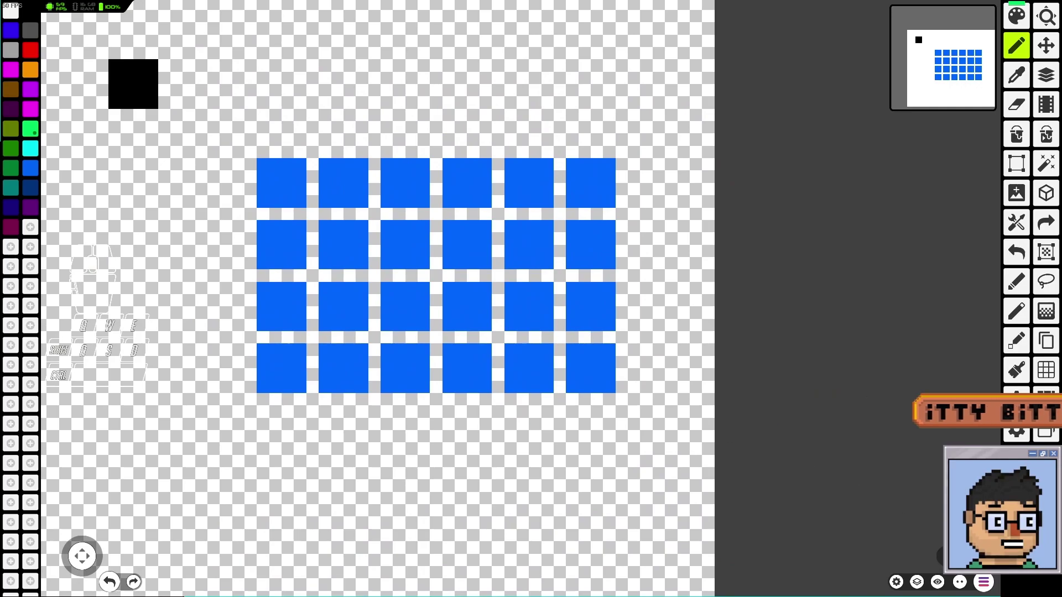
{"action": "left_click_drag", "start_coordinate": [618, 344], "coordinate": [727, 371]}
{"action": "scroll", "coordinate": [727, 371], "scroll_direction": "down", "scroll_amount": 3}
{"action": "scroll", "coordinate": [727, 371], "scroll_direction": "up", "scroll_amount": 2}
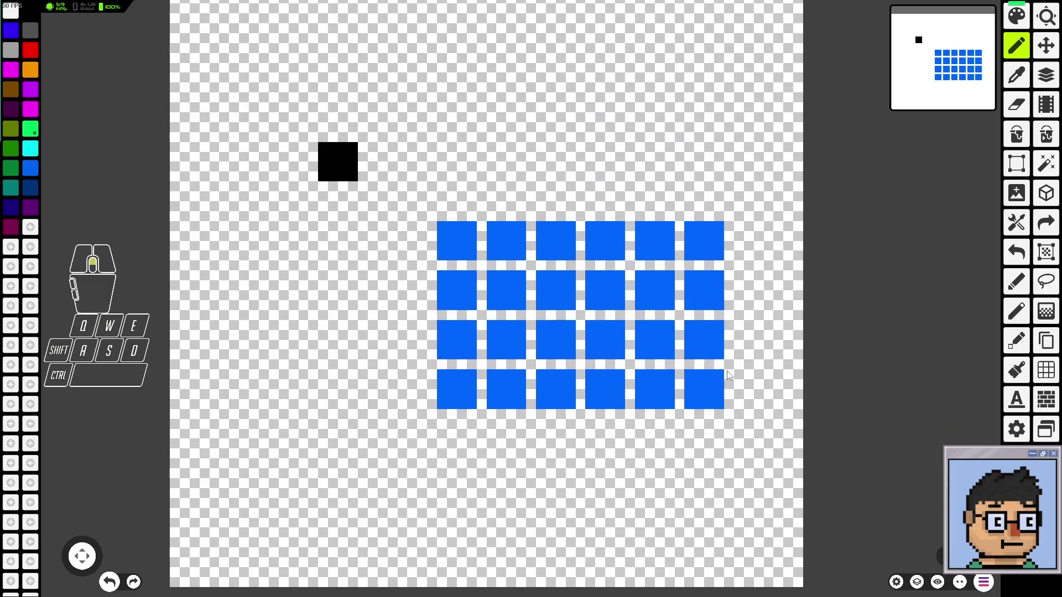
Step: Copy a 6x8 pixel area of the blue grid, move the copy over the empty canvas and back, and cancel its placement
{"action": "scroll", "coordinate": [727, 371], "scroll_direction": "up", "scroll_amount": 2}
{"action": "key", "text": "m"}
{"action": "left_click_drag", "start_coordinate": [469, 237], "coordinate": [545, 341]}
{"action": "key", "text": "ctrl+c"}
{"action": "left_click_drag", "start_coordinate": [506, 286], "coordinate": [165, 313]}
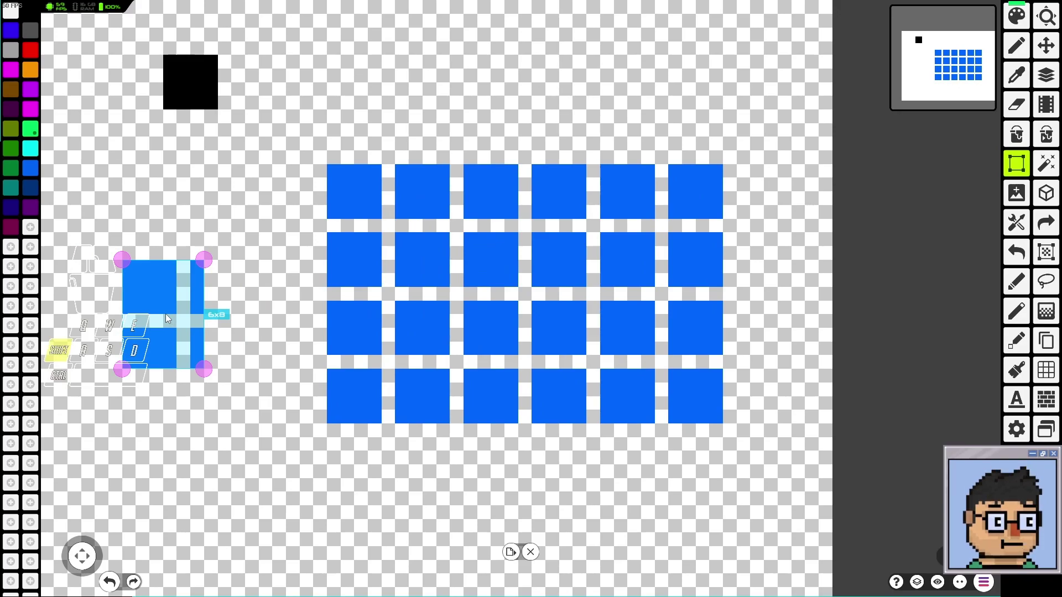
{"action": "left_click_drag", "start_coordinate": [158, 308], "coordinate": [503, 289]}
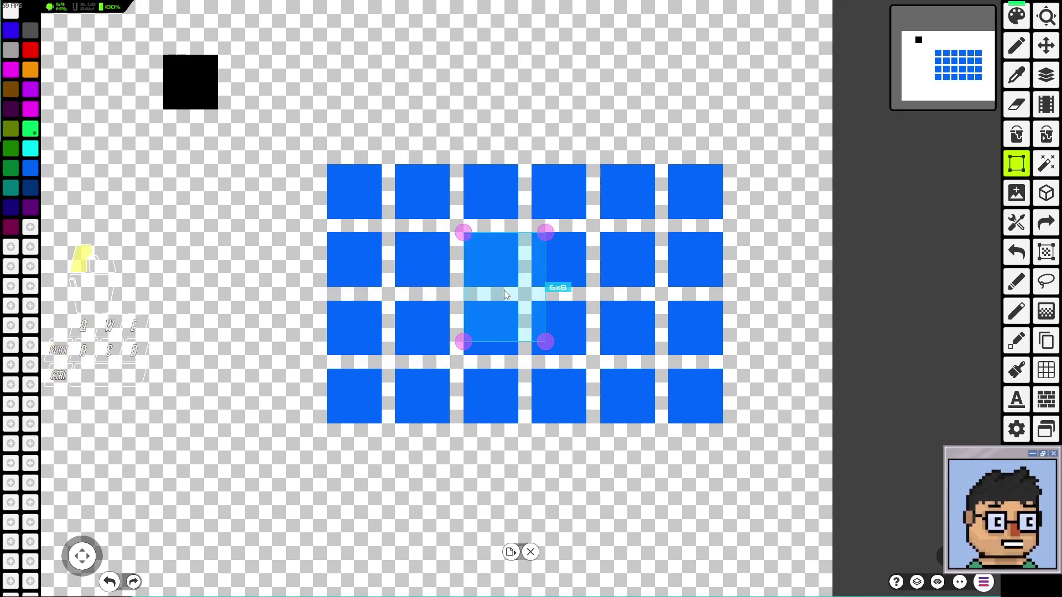
{"action": "left_click", "coordinate": [186, 282]}
{"action": "left_click", "coordinate": [530, 554]}
{"action": "left_click_drag", "start_coordinate": [475, 456], "coordinate": [547, 442]}
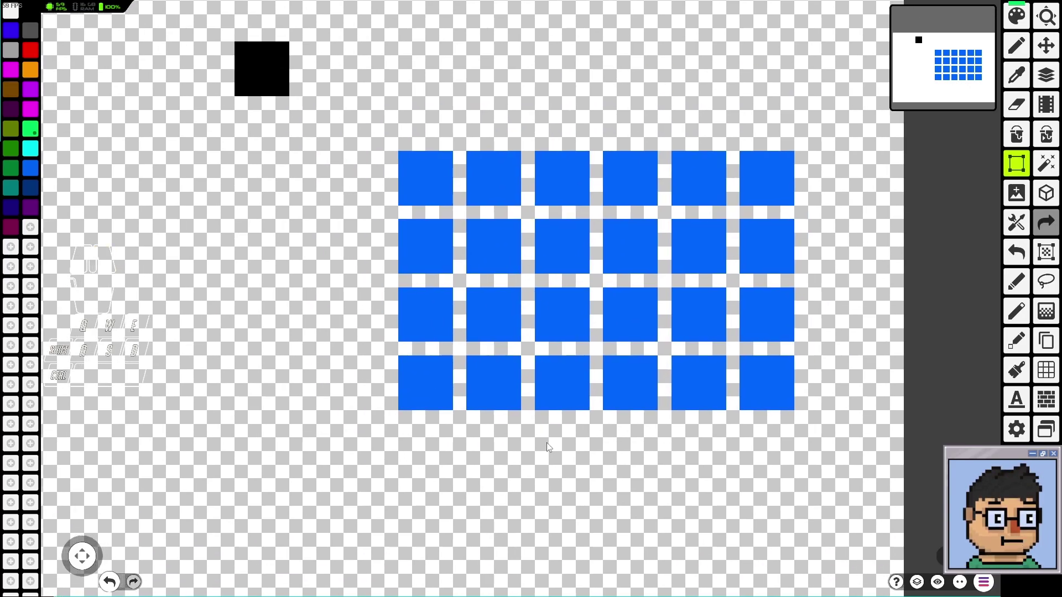
{"action": "scroll", "coordinate": [546, 443], "scroll_direction": "down", "scroll_amount": 2}
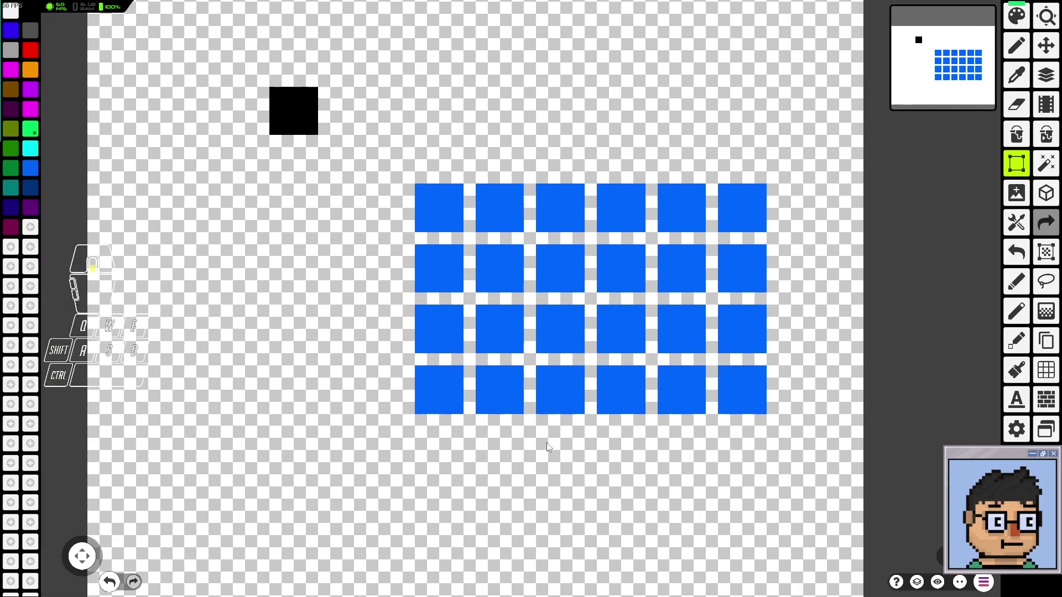